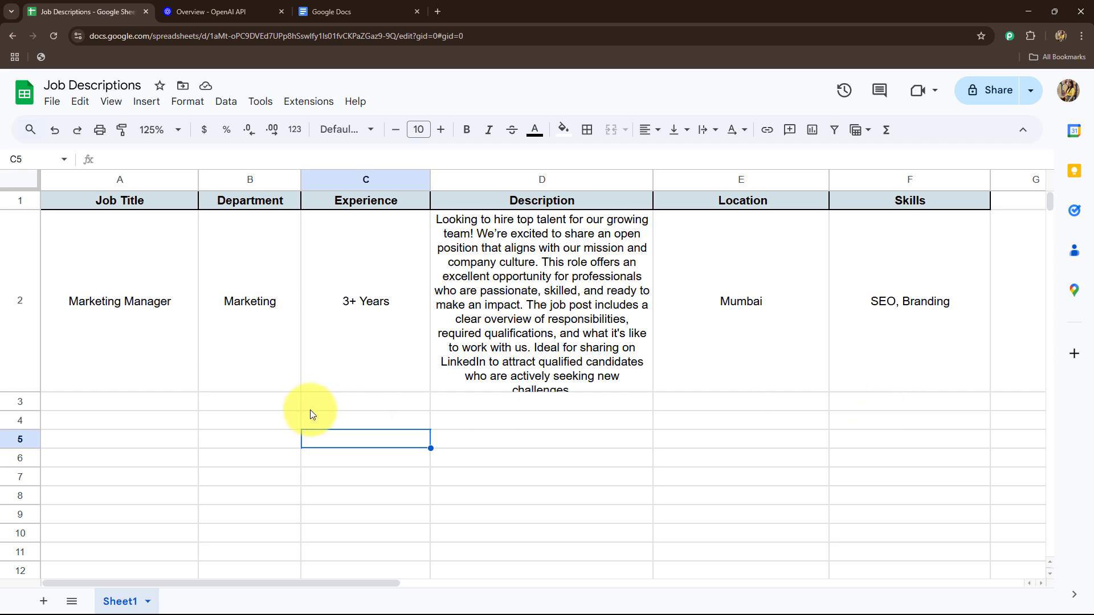
Look over the Job Descriptions sheet, the OpenAI developer platform overview and the Google Docs home page
click(159, 405)
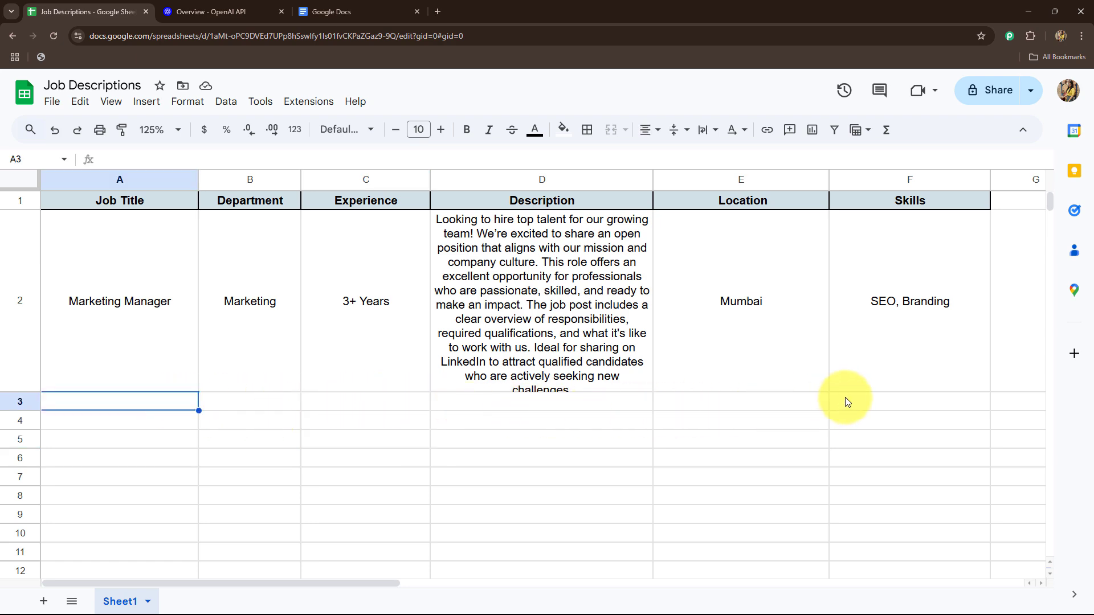
click(228, 12)
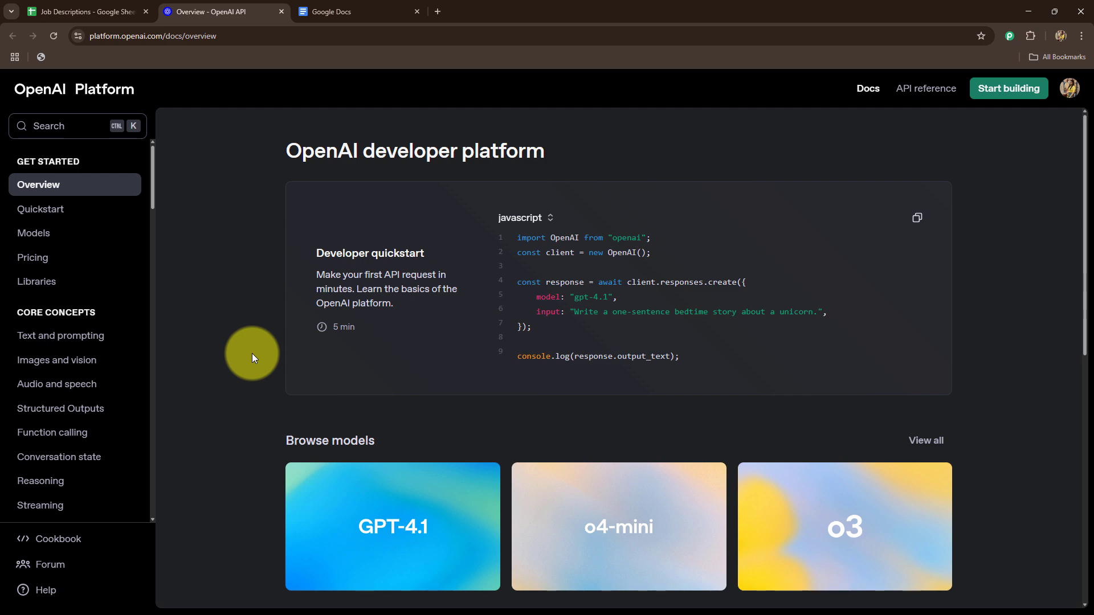
click(87, 11)
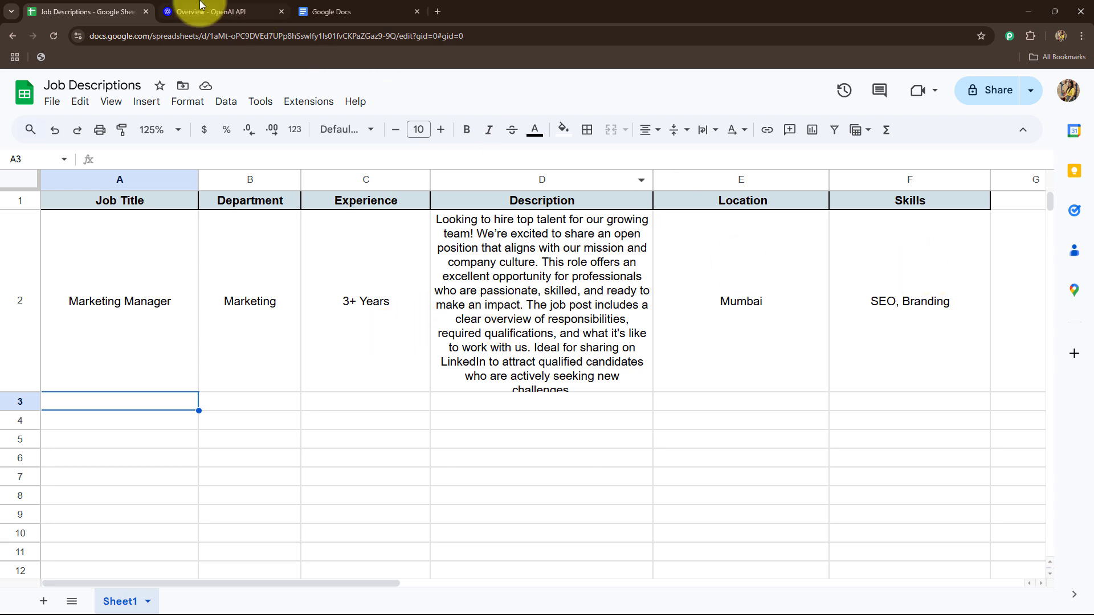
click(312, 12)
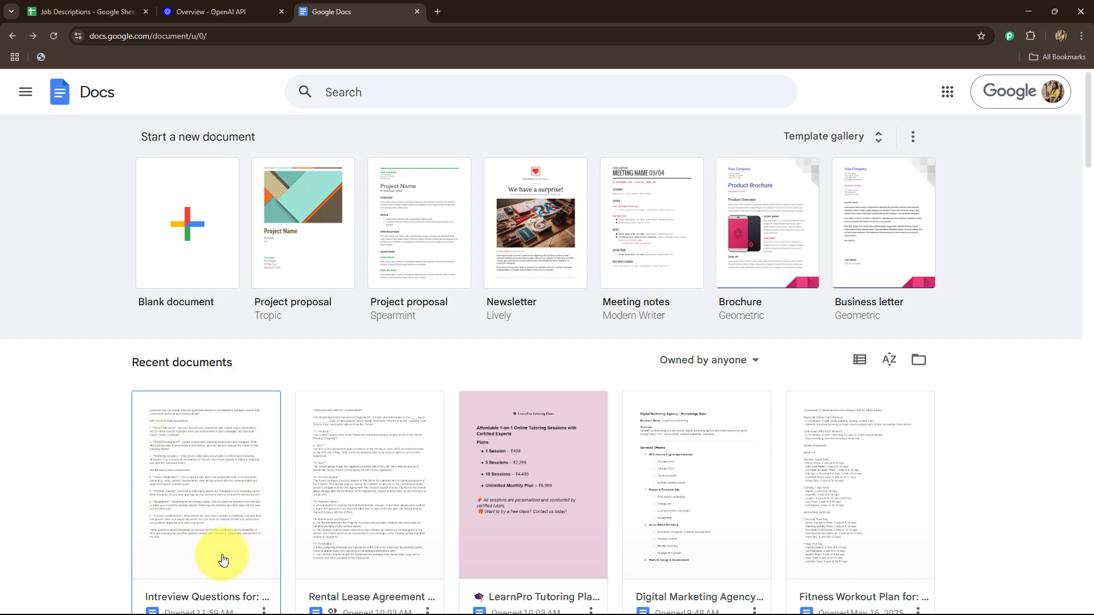
click(91, 11)
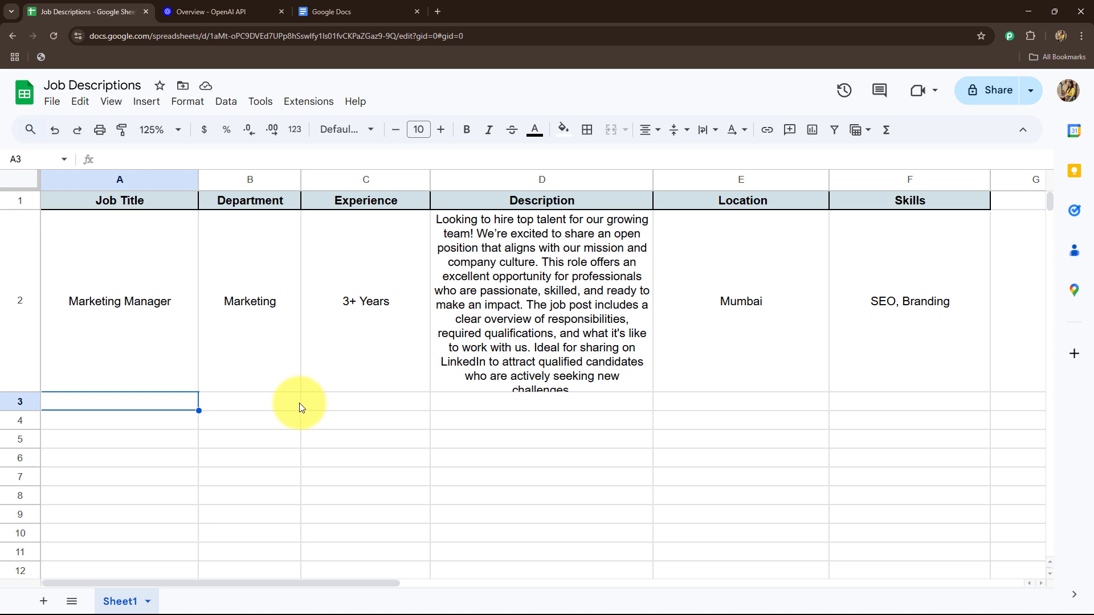
click(237, 16)
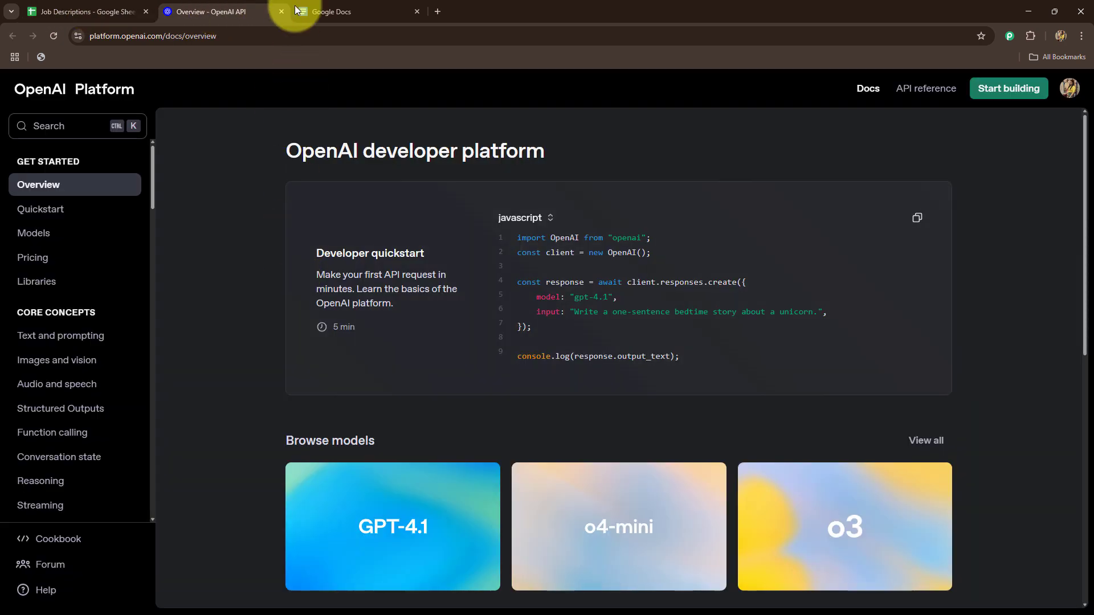
click(314, 10)
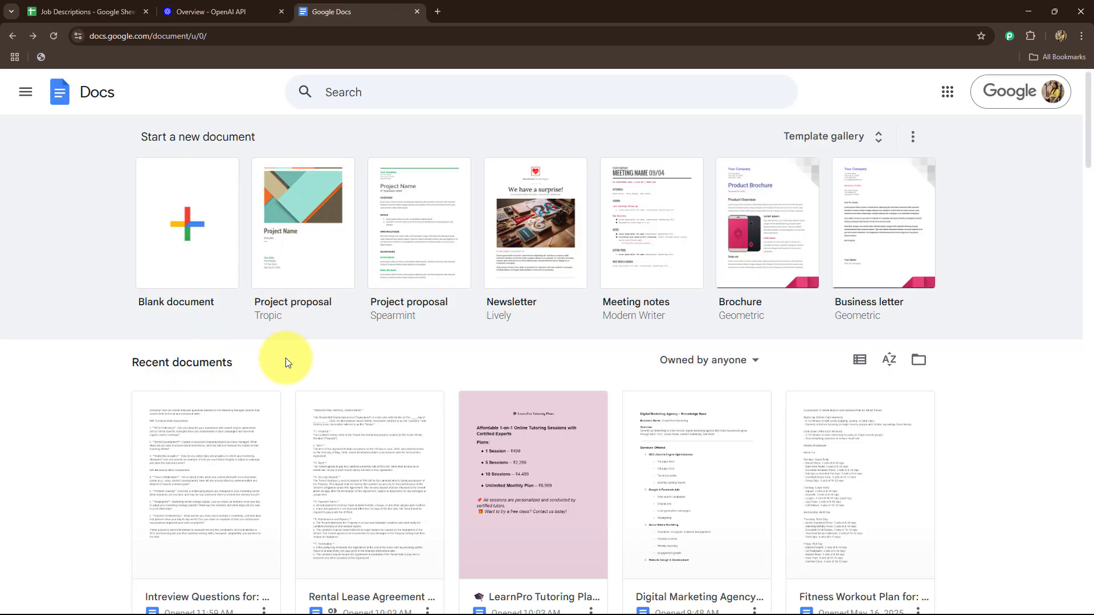
In row 3 of the Job Descriptions sheet, enter the job title HR Exceutive, department HR and experience 5+ Years
click(97, 12)
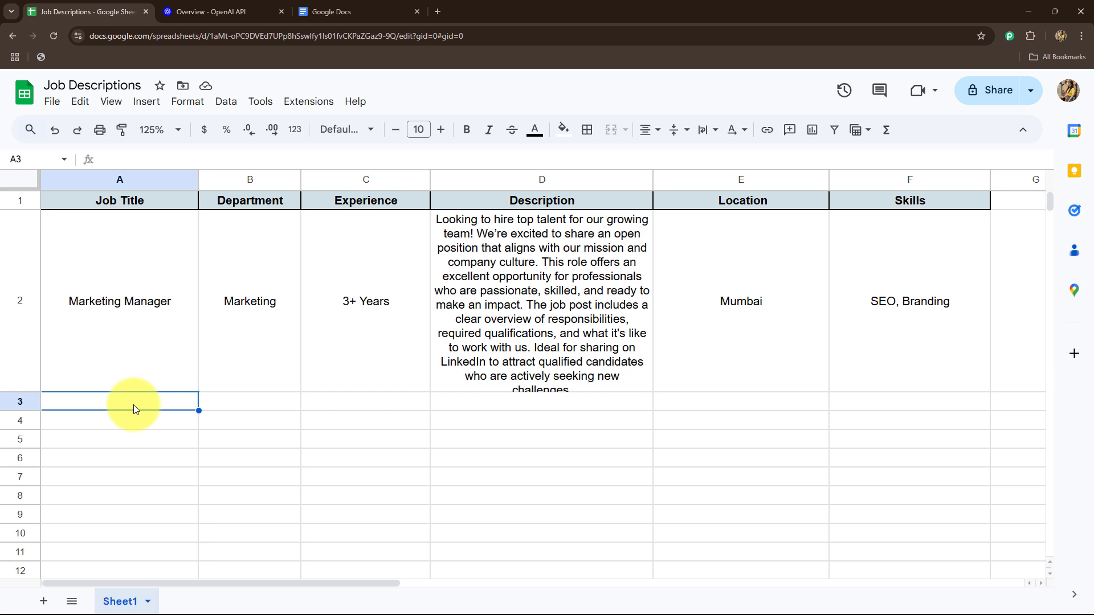
text(HR Exceutive)
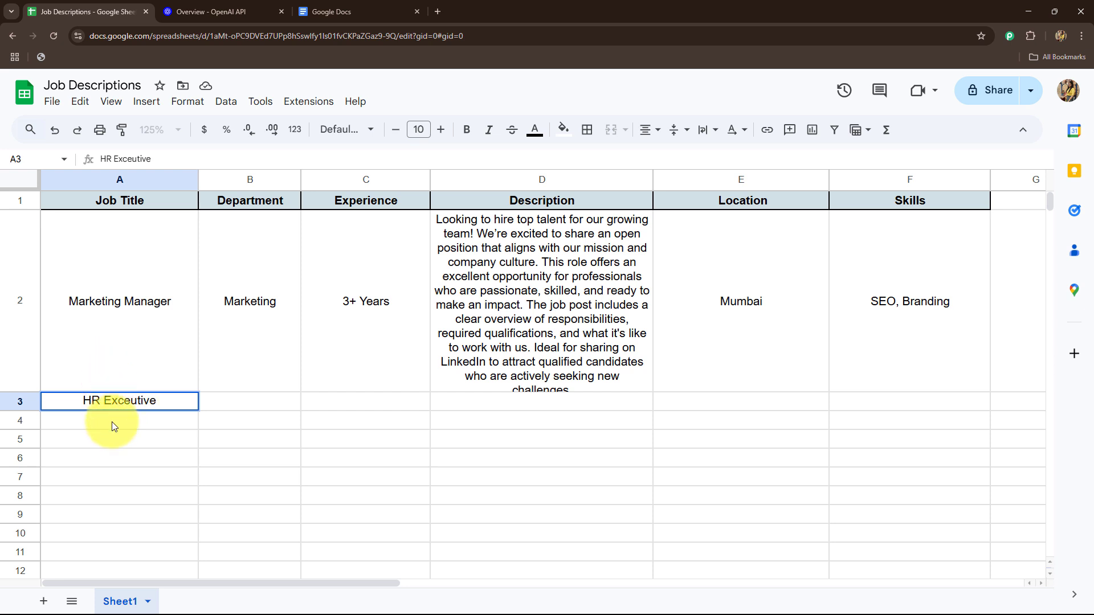
click(230, 407)
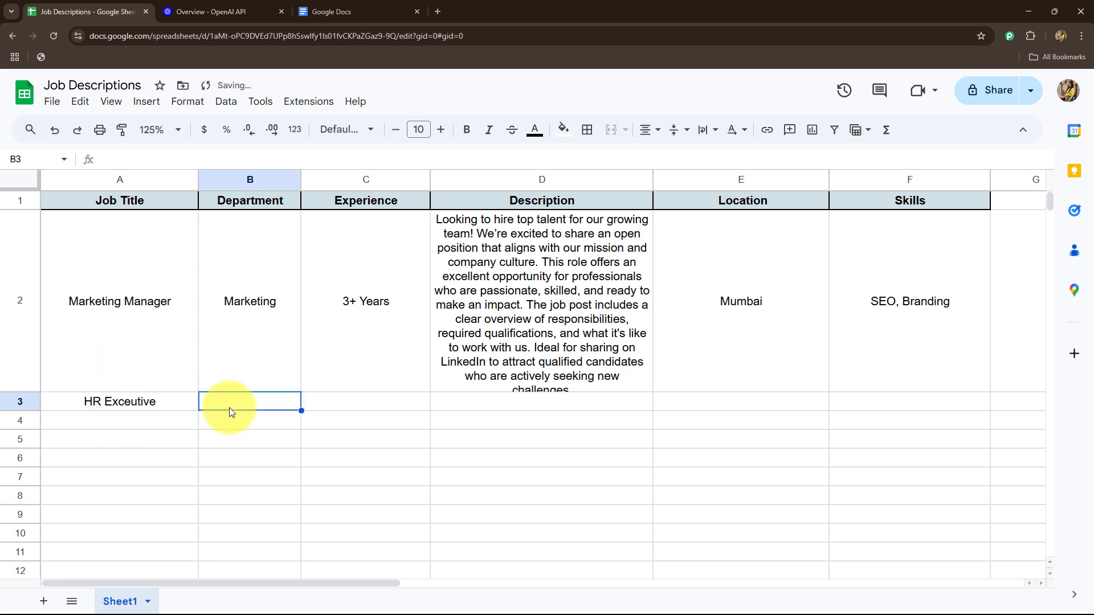
text(HR)
click(343, 401)
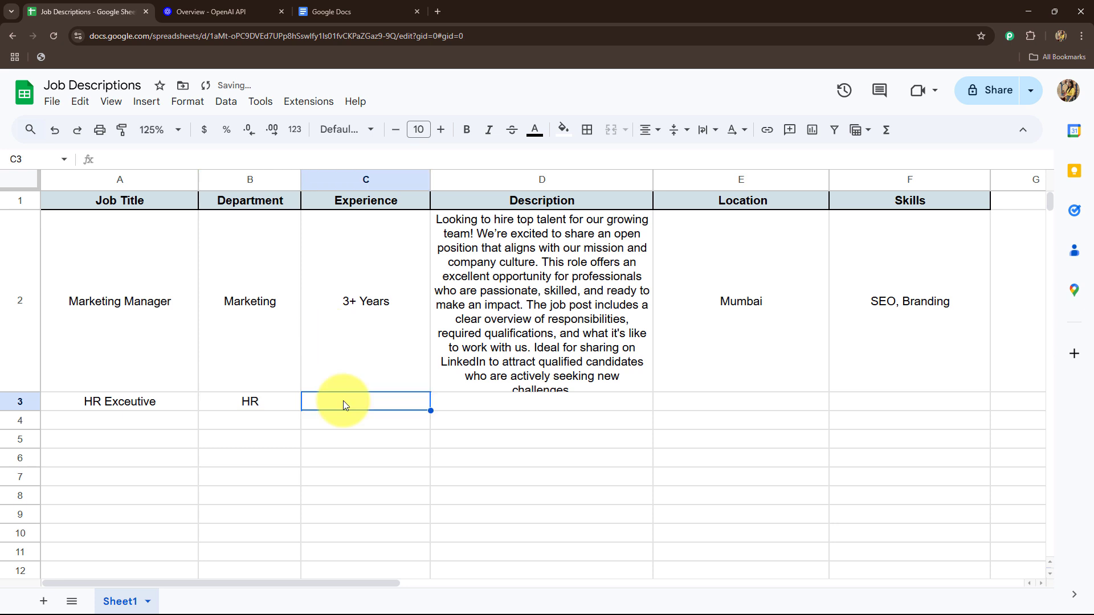
text(5+ Years)
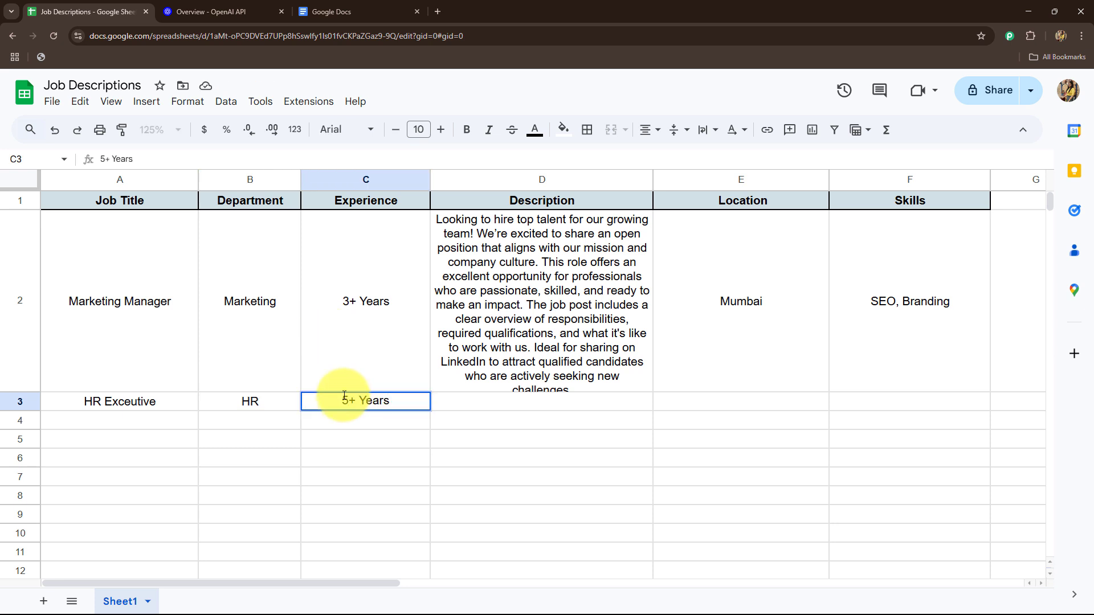
key(Return)
Enter the HR Executive description in D3, starting "As an HR Executive, you will be responsible for managing the full recruitment lifecycle"
double_click(500, 406)
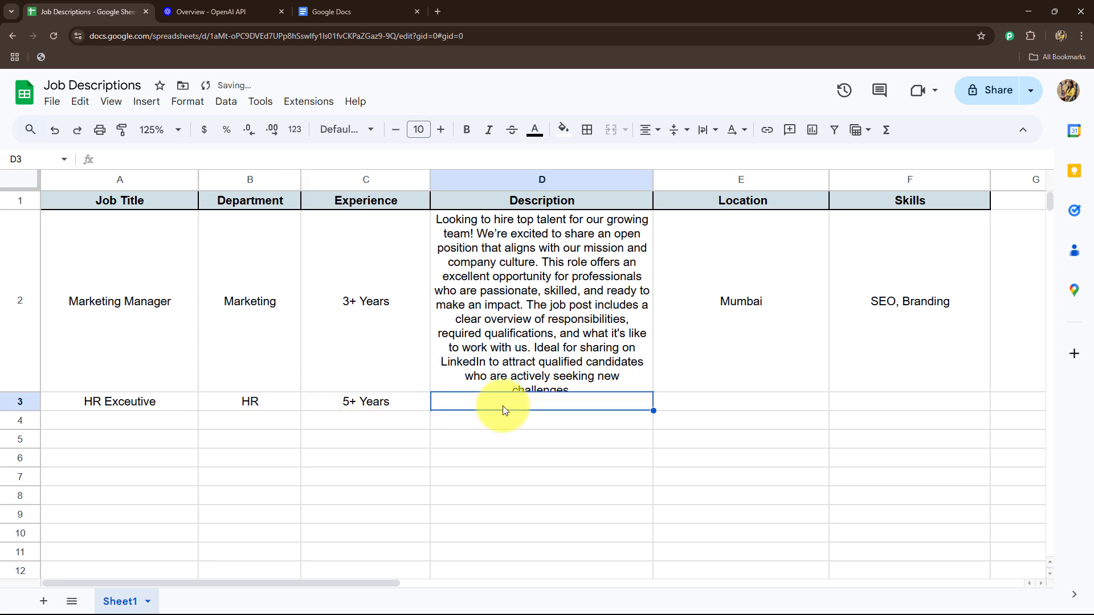
text(As an HR Executive, you will be responsible for managing the full recruitment lifecycle, conducting interviews, onboarding new hires, and supporting employee engagement activities. You’ll play a key role in shaping a positive workplace culture, ensuring HR policies are effectively implemented, and assisting in payroll and compliance tasks.)
key(Return)
Complete row 3 with the location Bhopal and the skills "Handle end-to-end hiring, onboarding, and employee engagement."
drag(385, 582, 469, 579)
click(517, 459)
text(Bhopal)
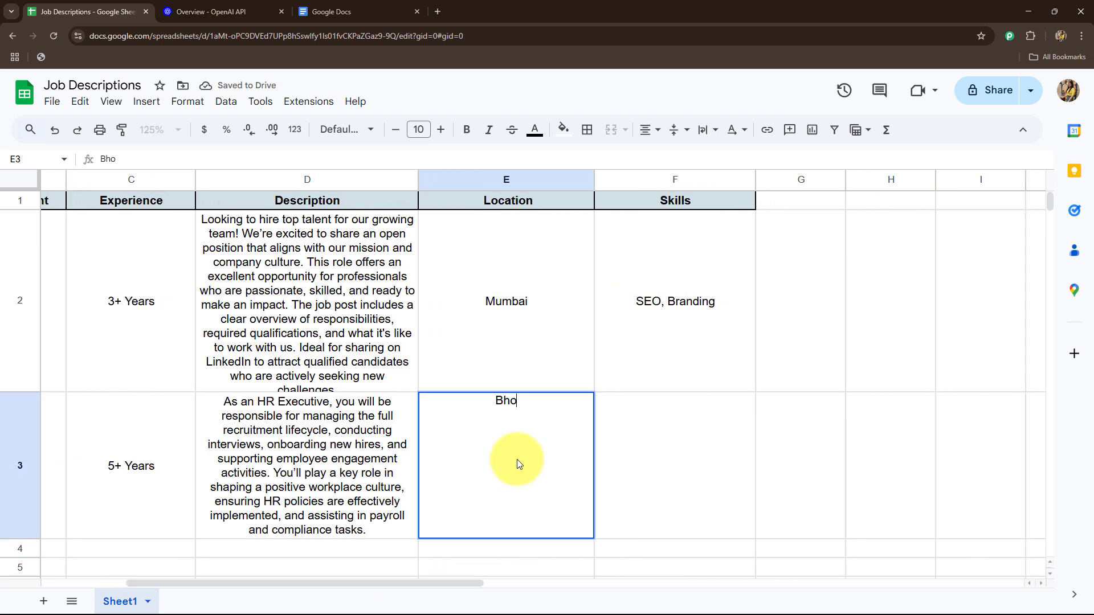
click(496, 545)
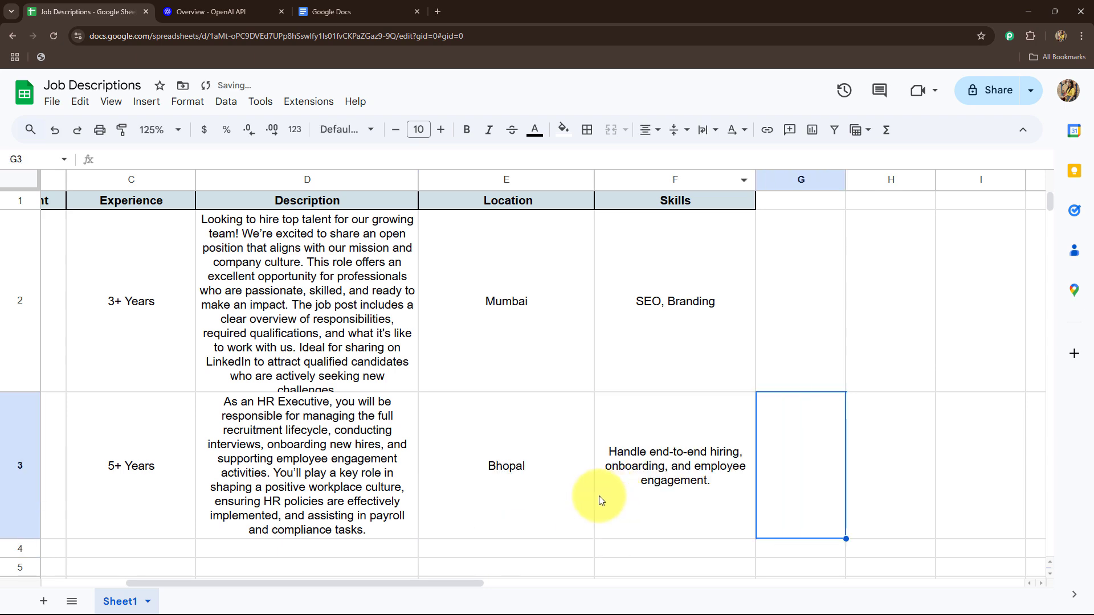
drag(461, 581, 229, 581)
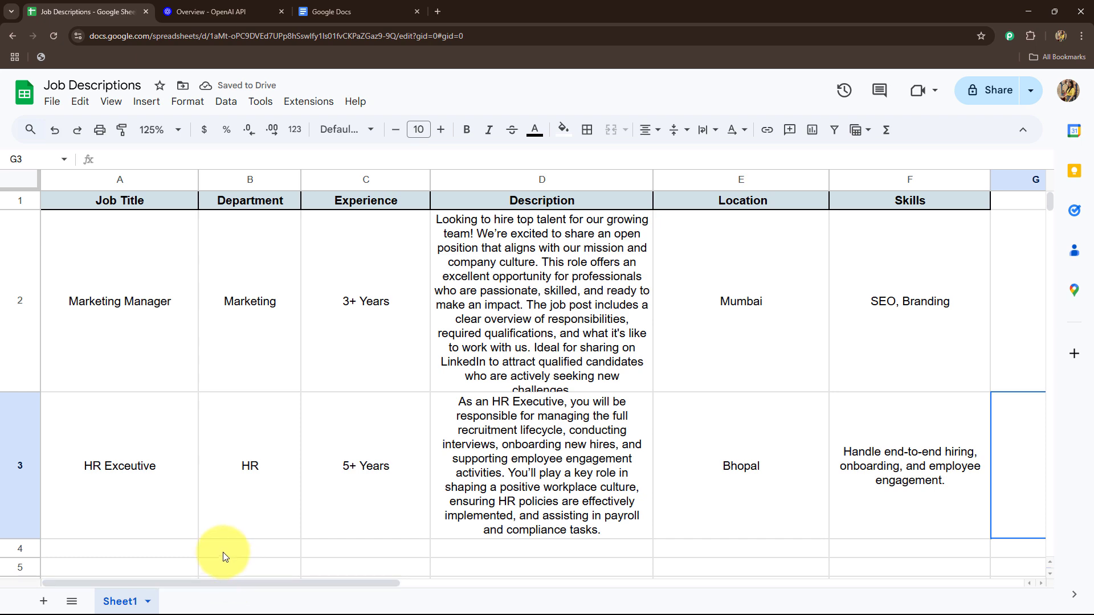
Switch to Google Docs, refresh the recent documents and open the interview questions document for the HR role
click(330, 2)
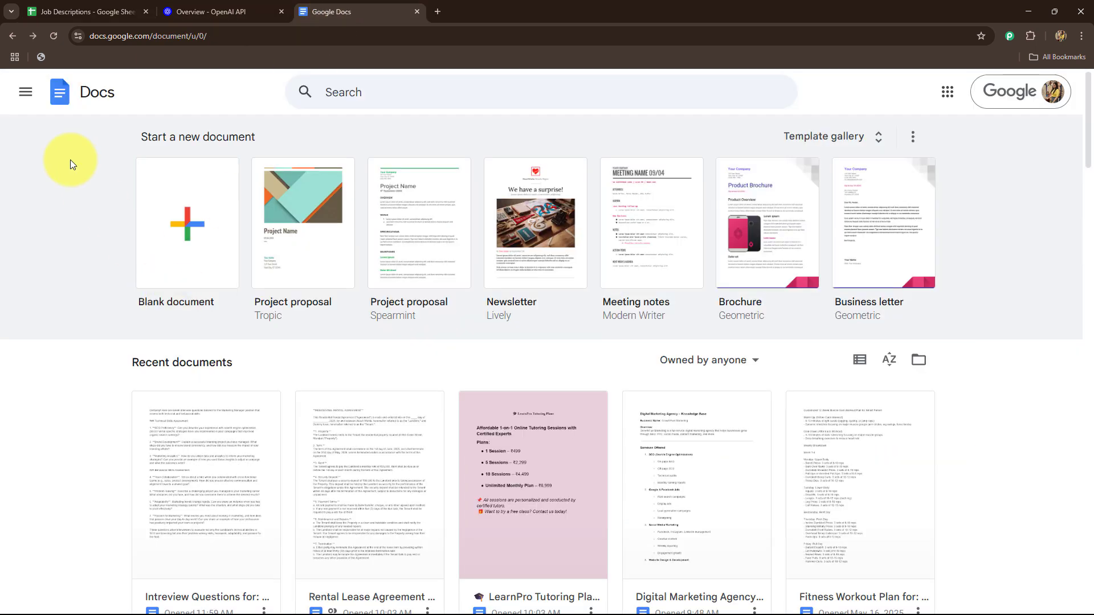
click(55, 37)
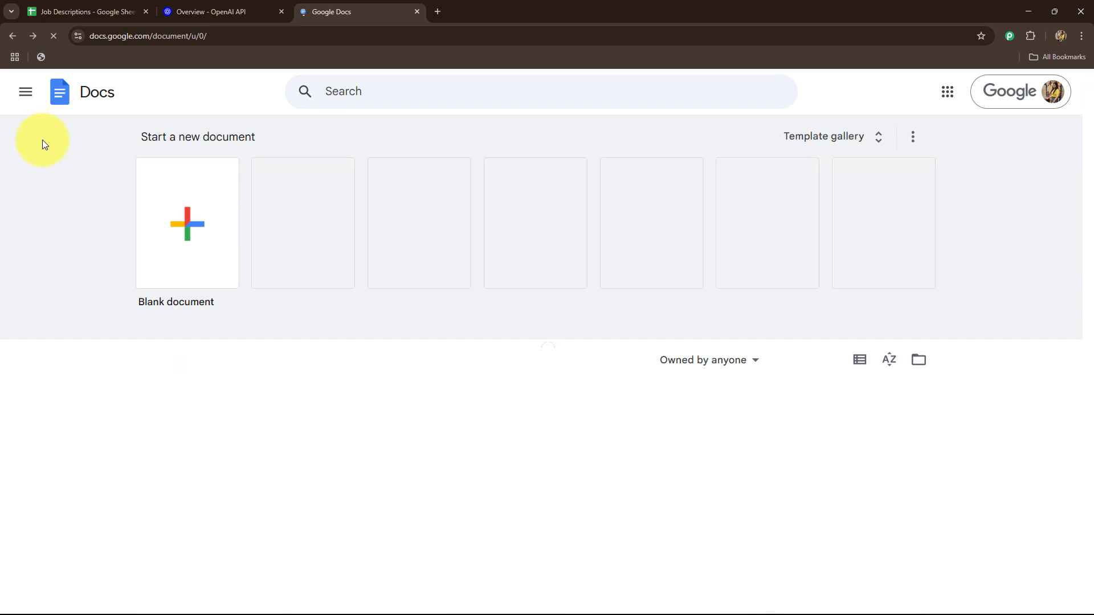
scroll(225, 320, down, 2)
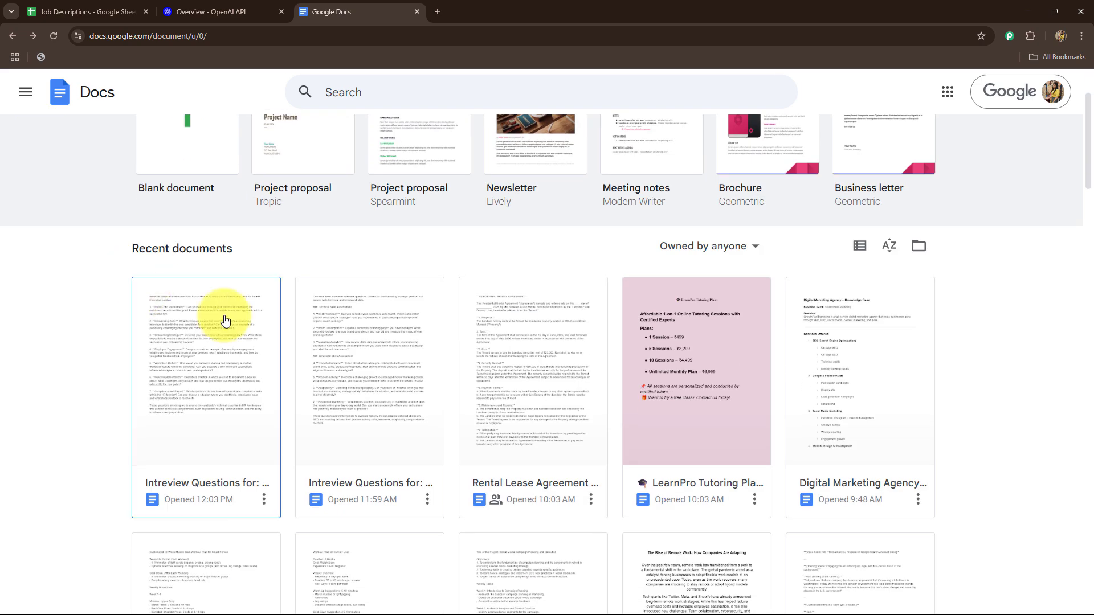
click(208, 431)
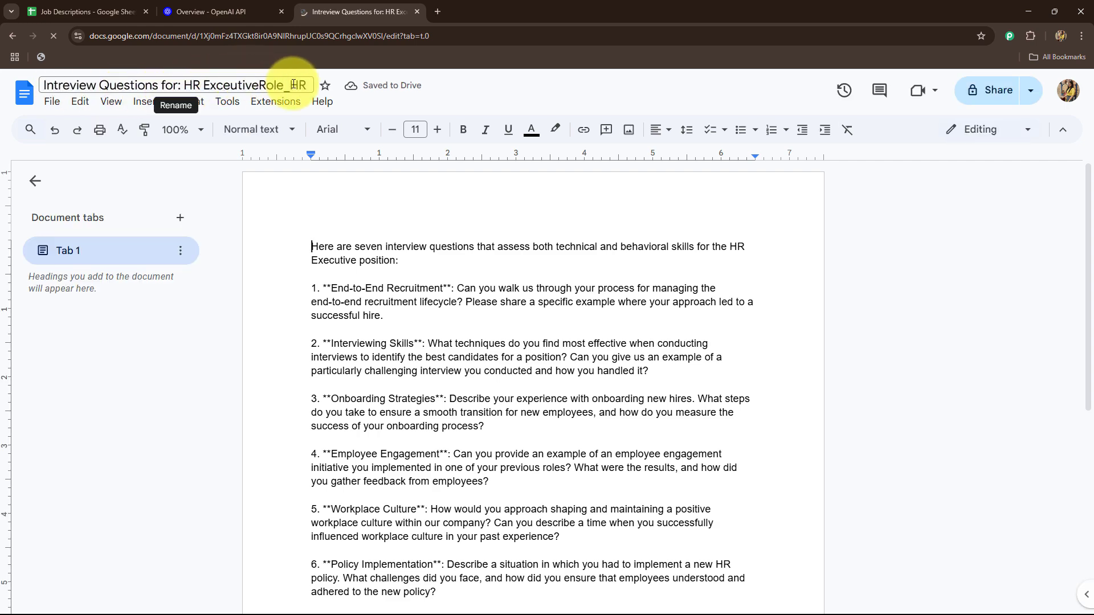
Read through the HR interview questions document from beginning to end, examining the individual technical and behavioral questions
scroll(289, 309, down, 5)
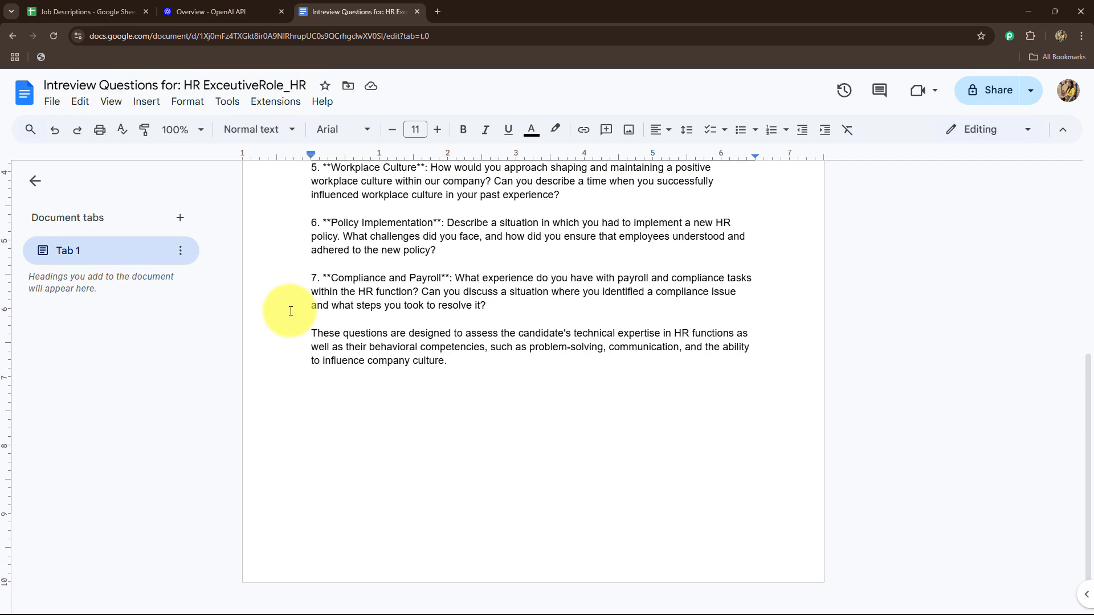
scroll(290, 311, up, 3)
scroll(290, 310, up, 2)
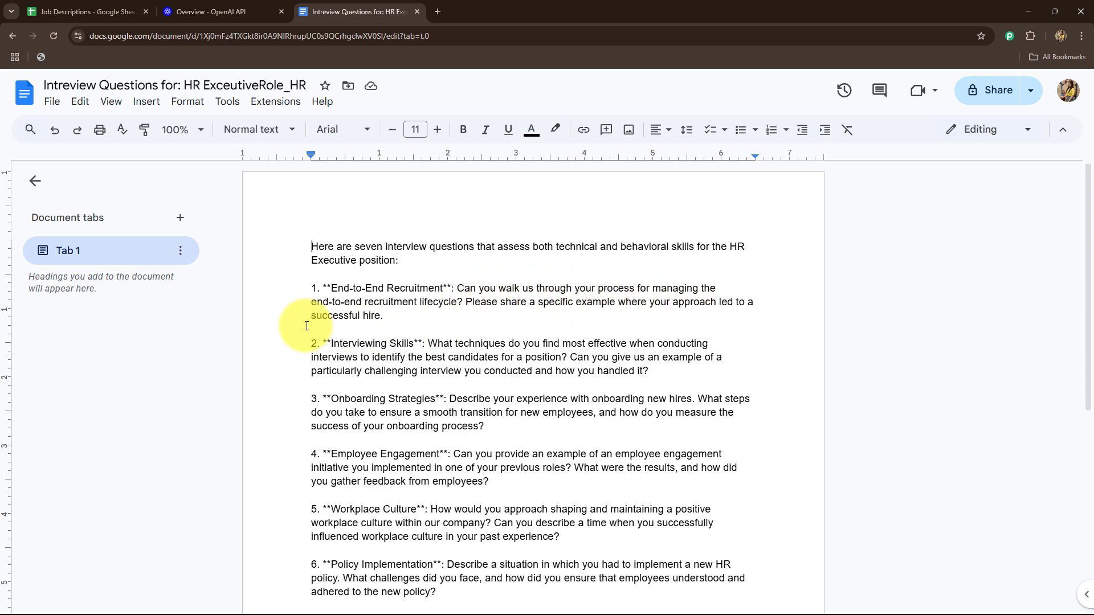
drag(448, 357, 634, 371)
scroll(438, 410, down, 2)
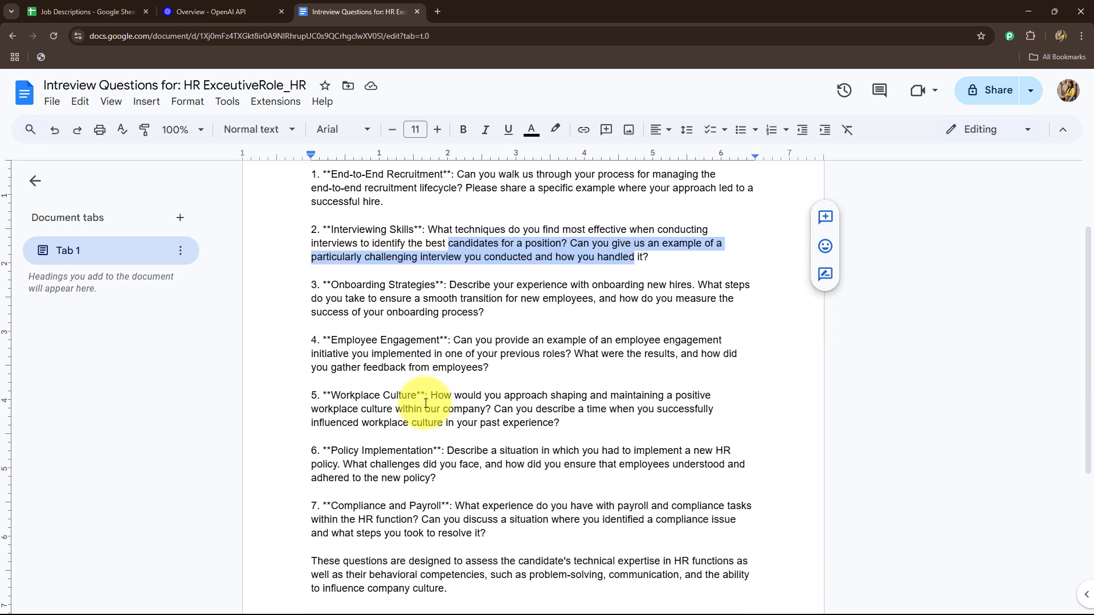
drag(473, 285, 681, 284)
drag(476, 353, 558, 561)
scroll(256, 382, up, 2)
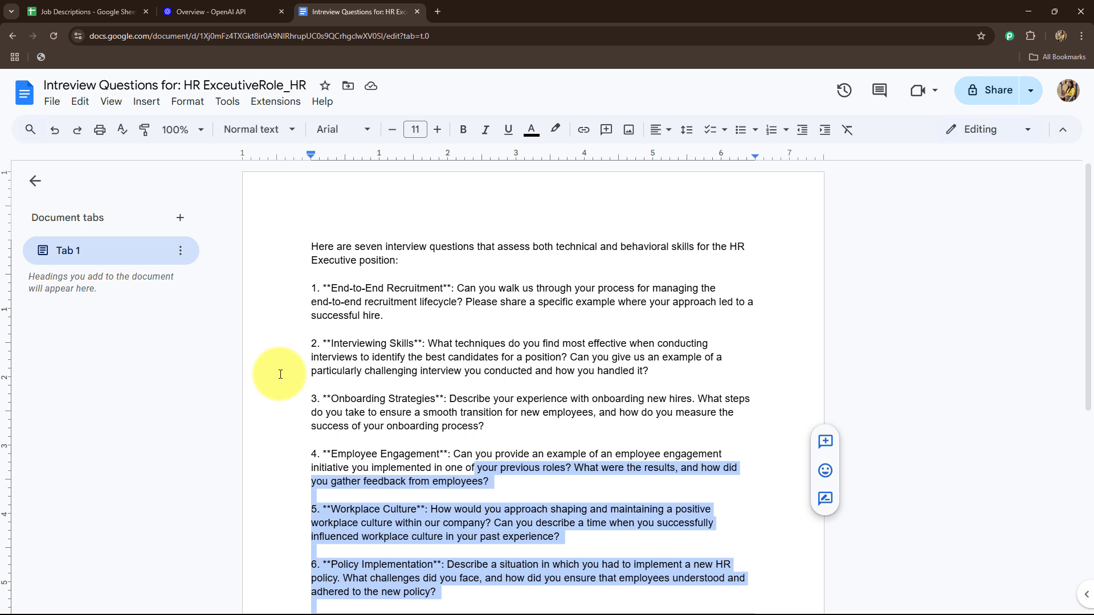
Open the Pabbly Connect website at pabbly.com/connect in a new browser tab
key(ctrl+t)
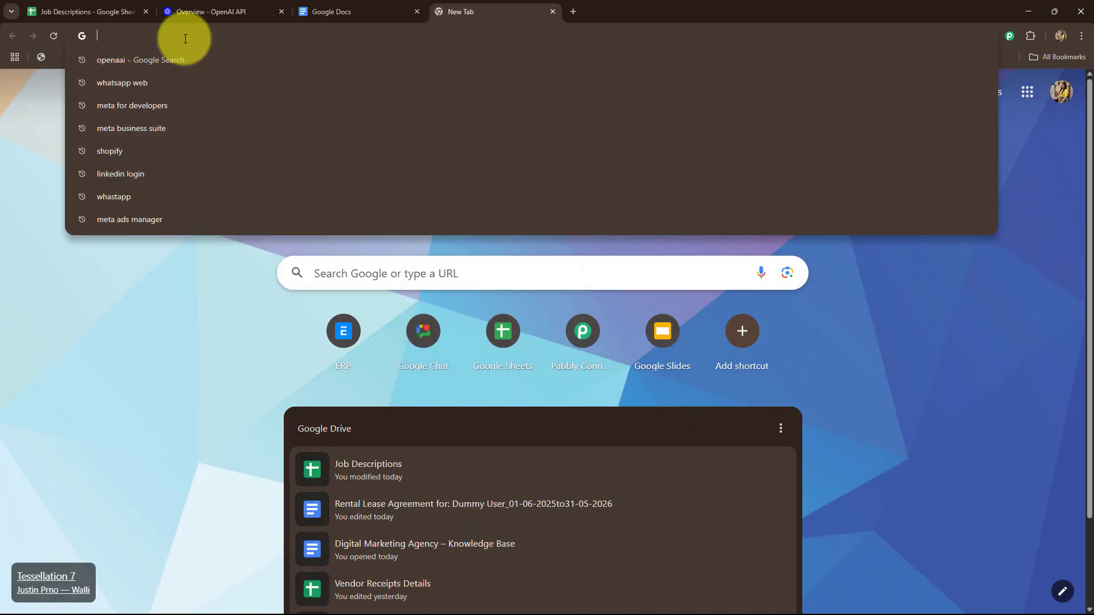
text(pabbly.com/connect)
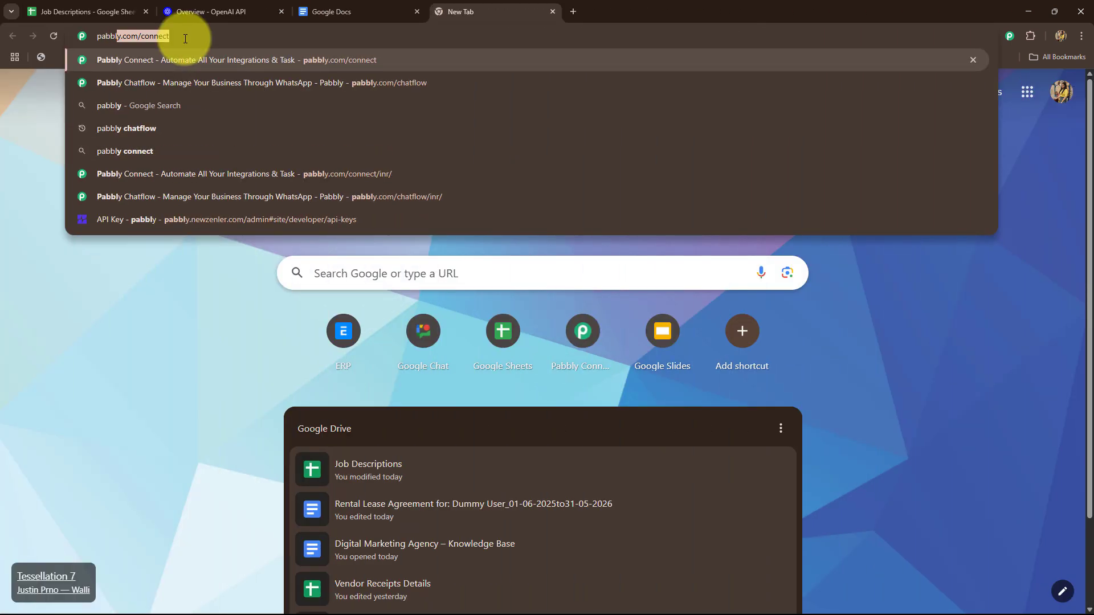
click(143, 60)
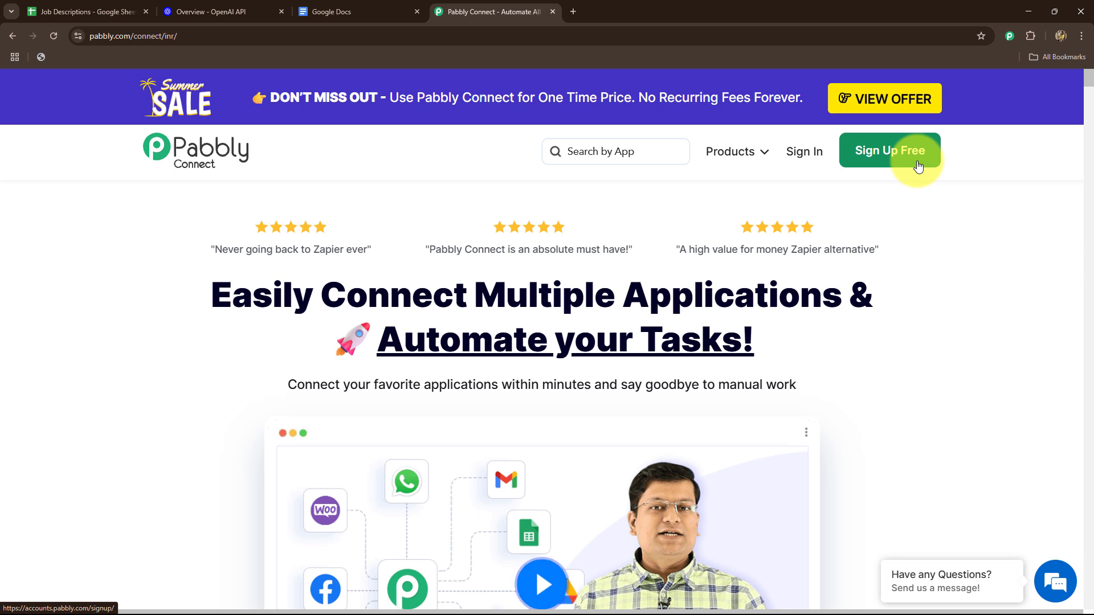
drag(215, 302, 732, 351)
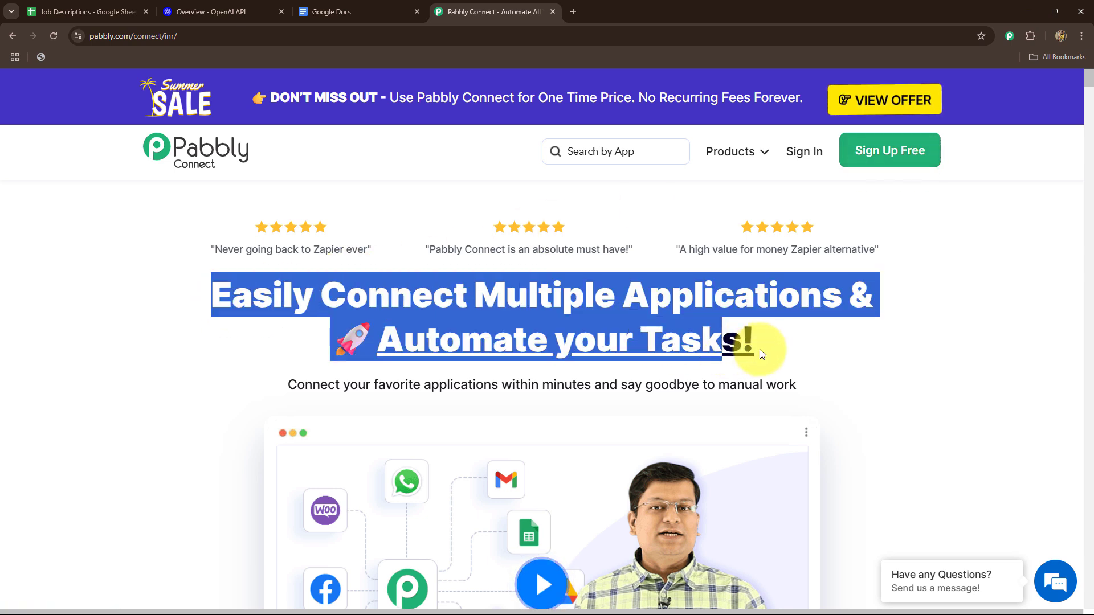
click(777, 346)
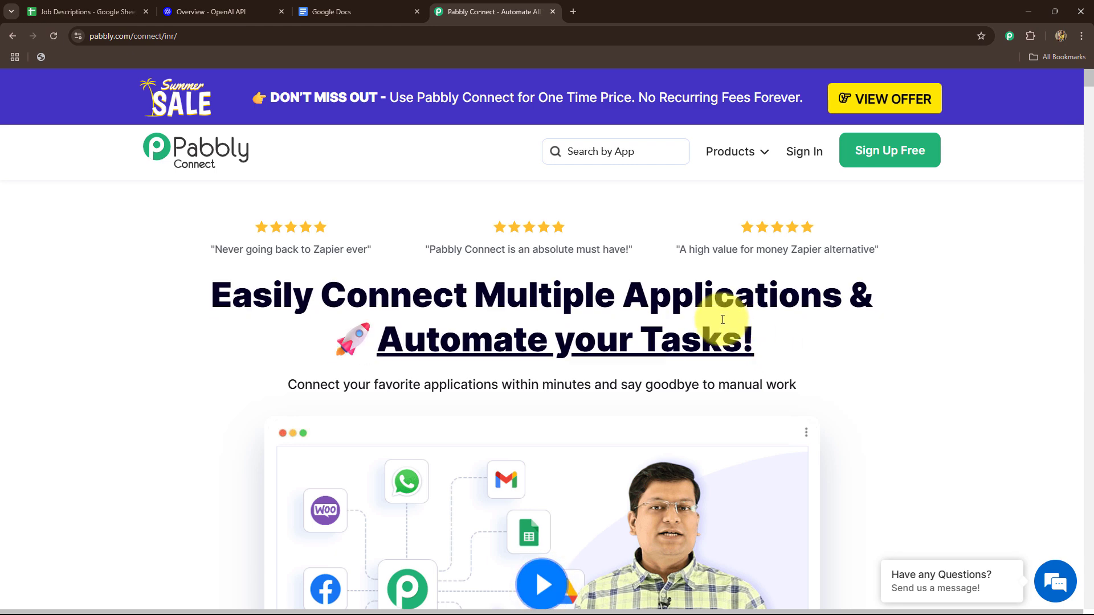
drag(757, 341, 474, 296)
click(215, 360)
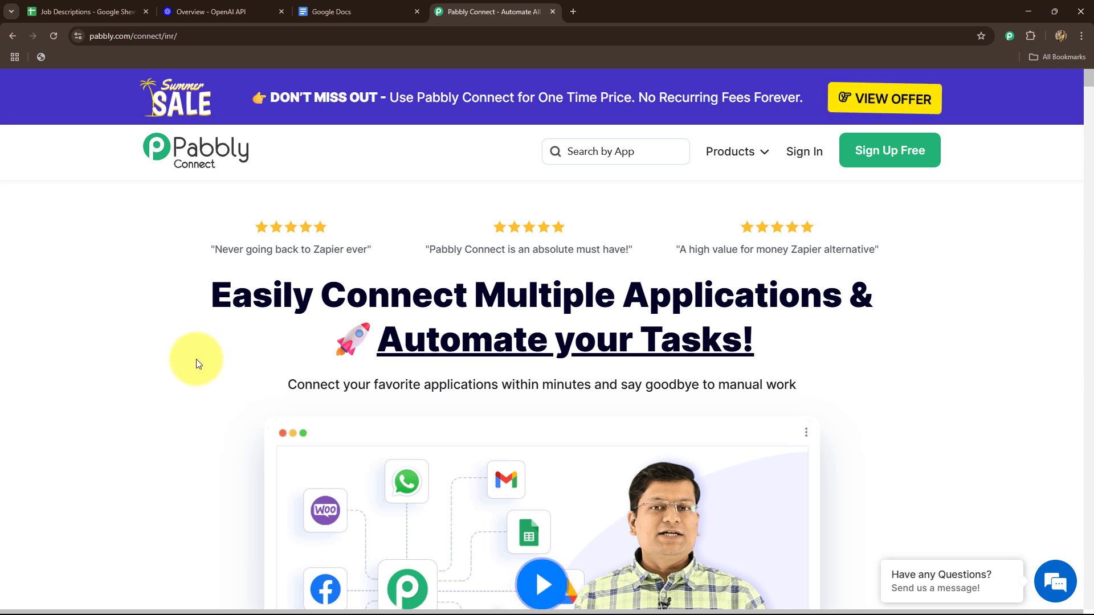
Sign in to Pabbly and access Pabbly Connect from the list of all Pabbly apps
click(825, 150)
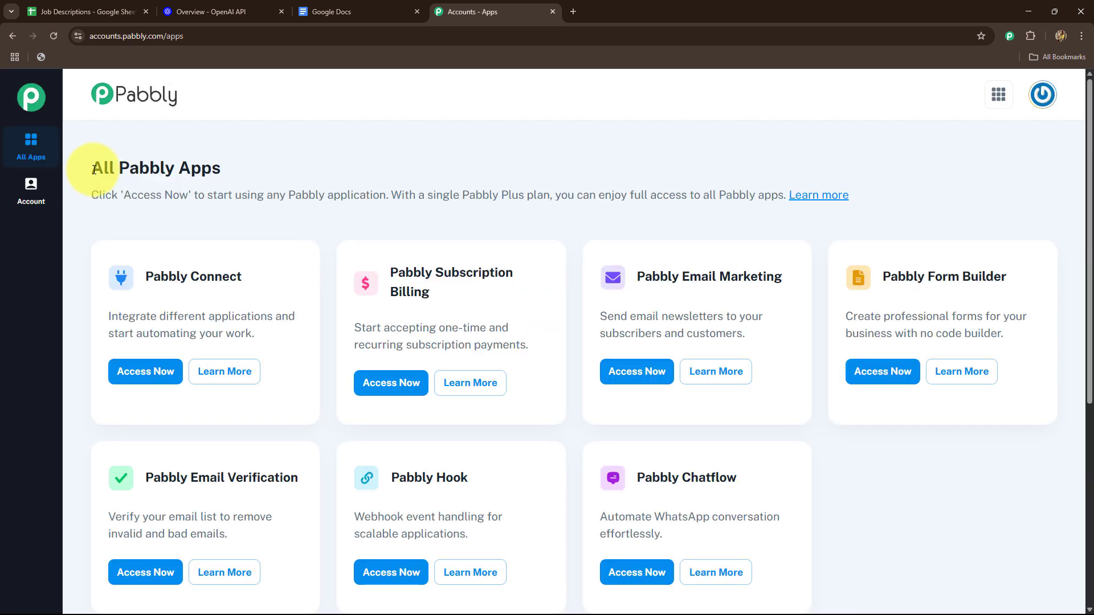
drag(91, 166, 243, 167)
scroll(268, 456, down, 3)
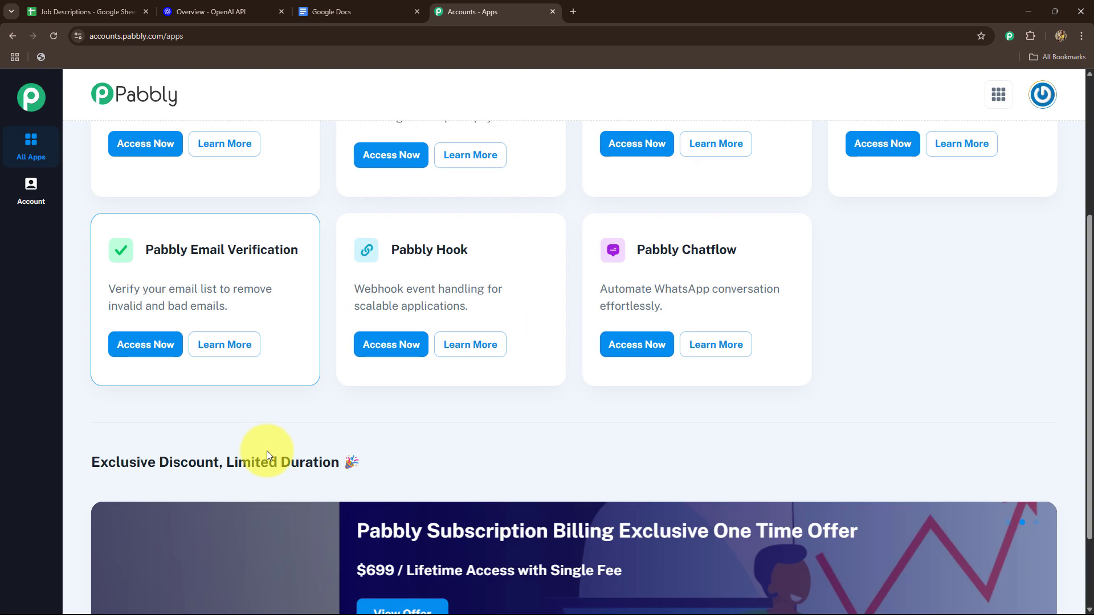
scroll(262, 448, up, 3)
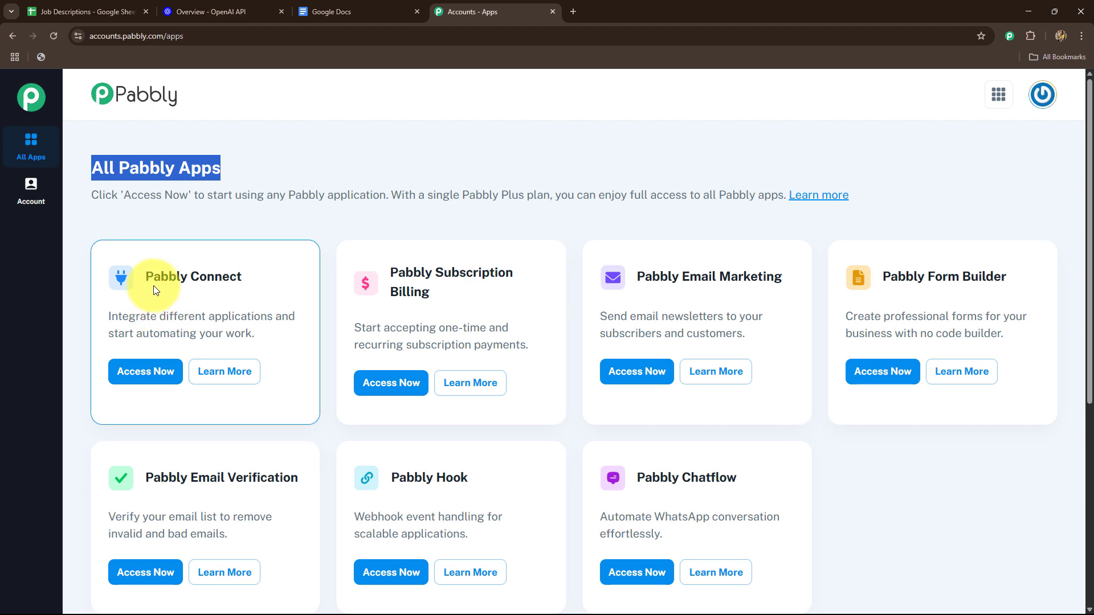
drag(148, 278, 293, 297)
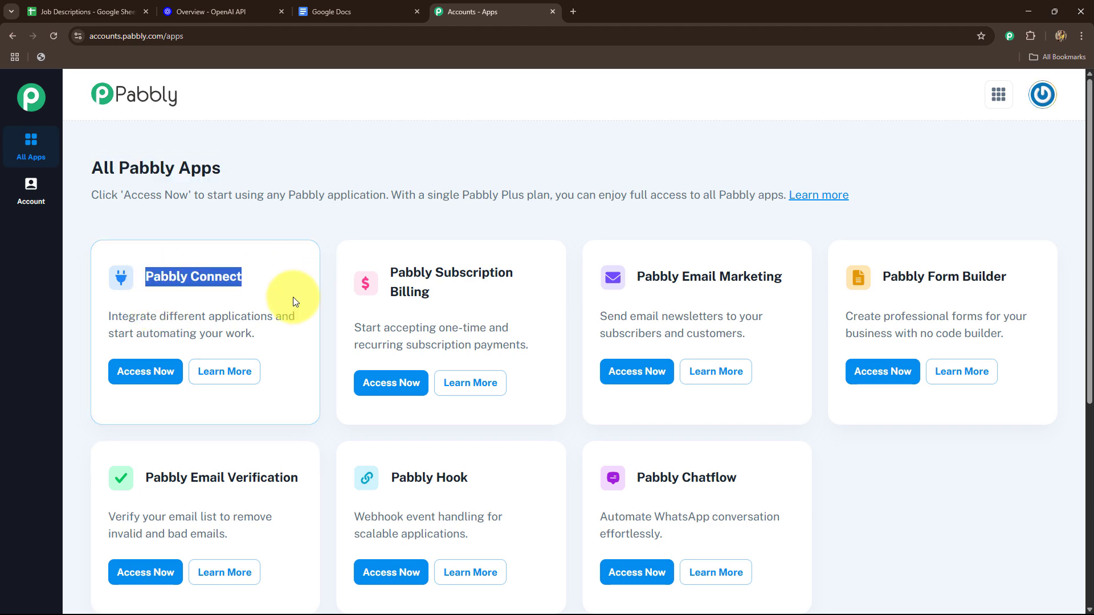
click(144, 371)
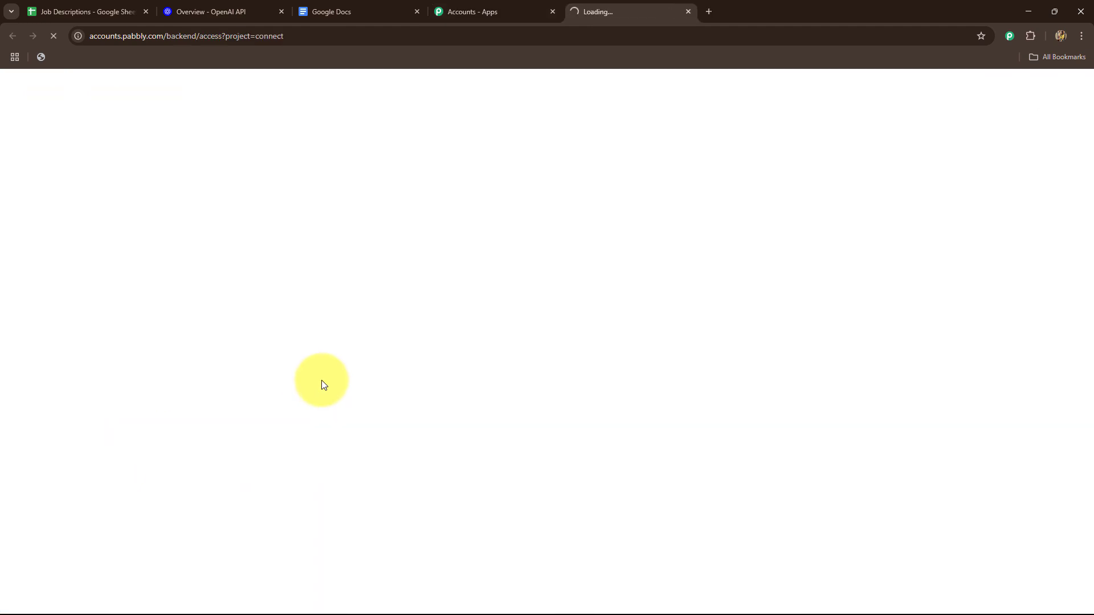
Start a new workflow from the dashboard and name it "Generate Interview Questions Based on Job Description using AI Agent"
scroll(319, 374, down, 3)
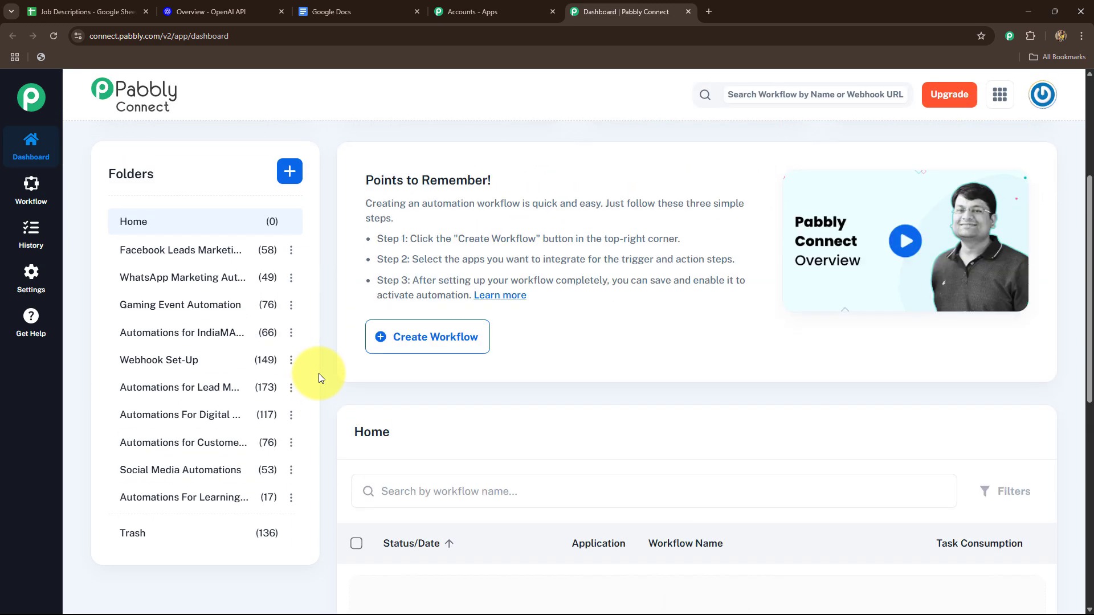
scroll(319, 374, down, 3)
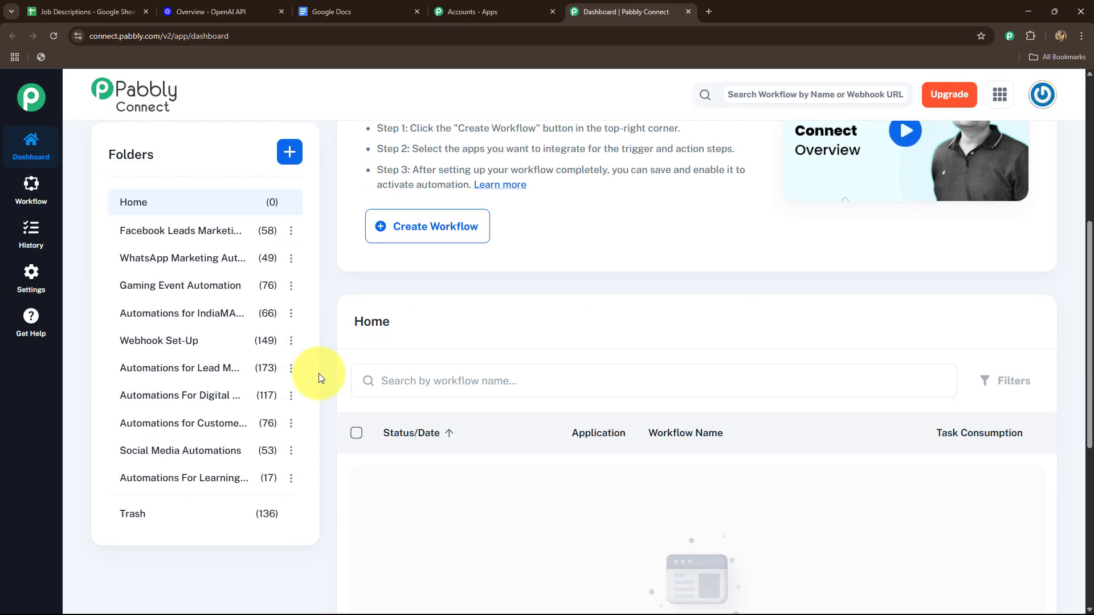
scroll(485, 380, up, 4)
scroll(467, 387, down, 4)
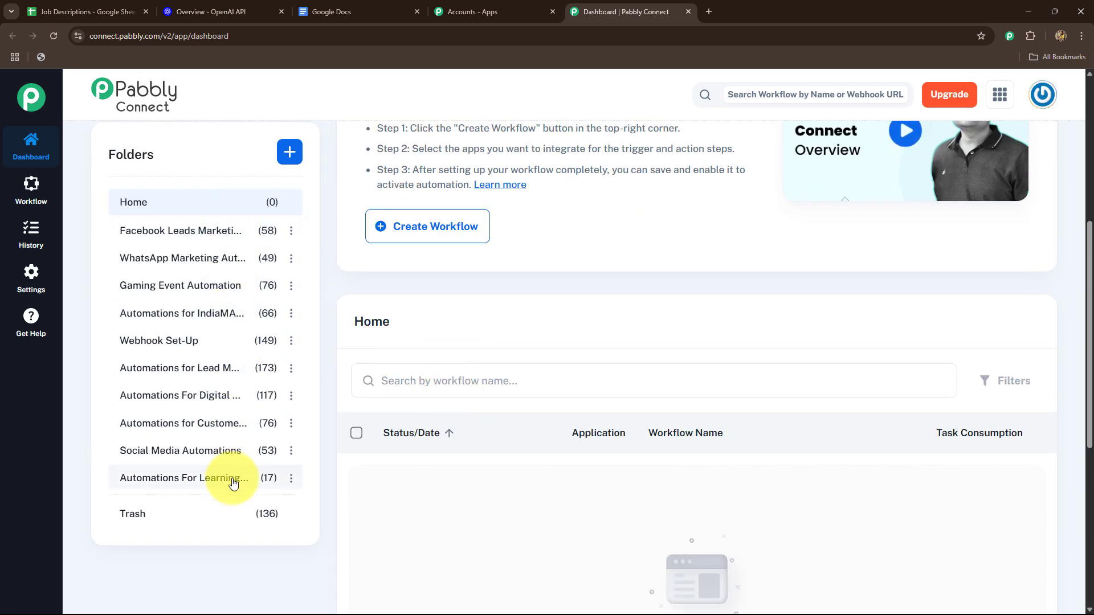
scroll(483, 462, up, 5)
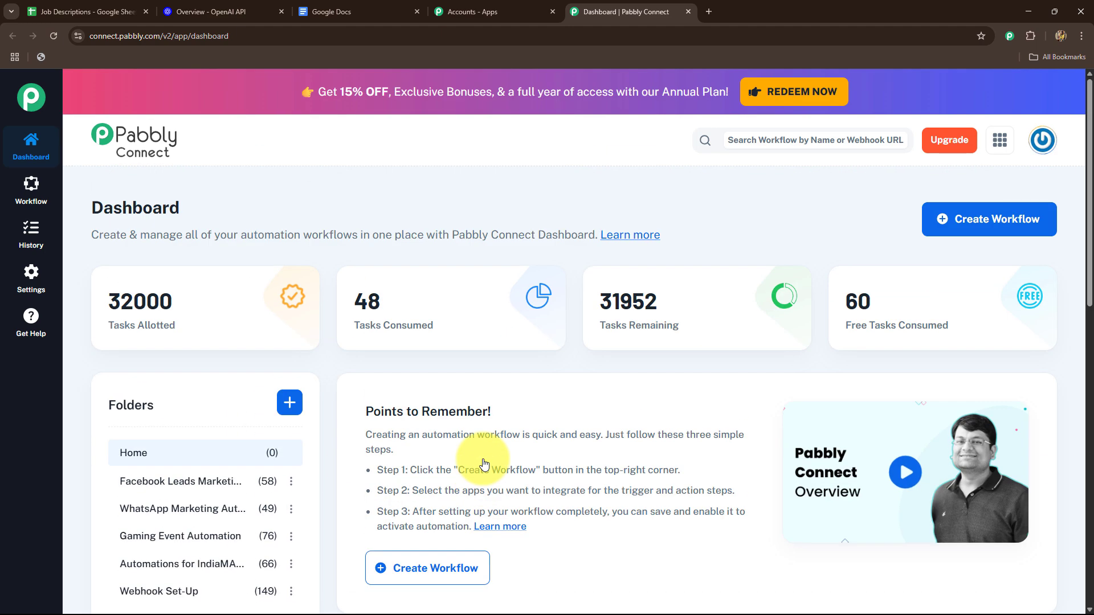
click(1003, 231)
drag(470, 319, 309, 336)
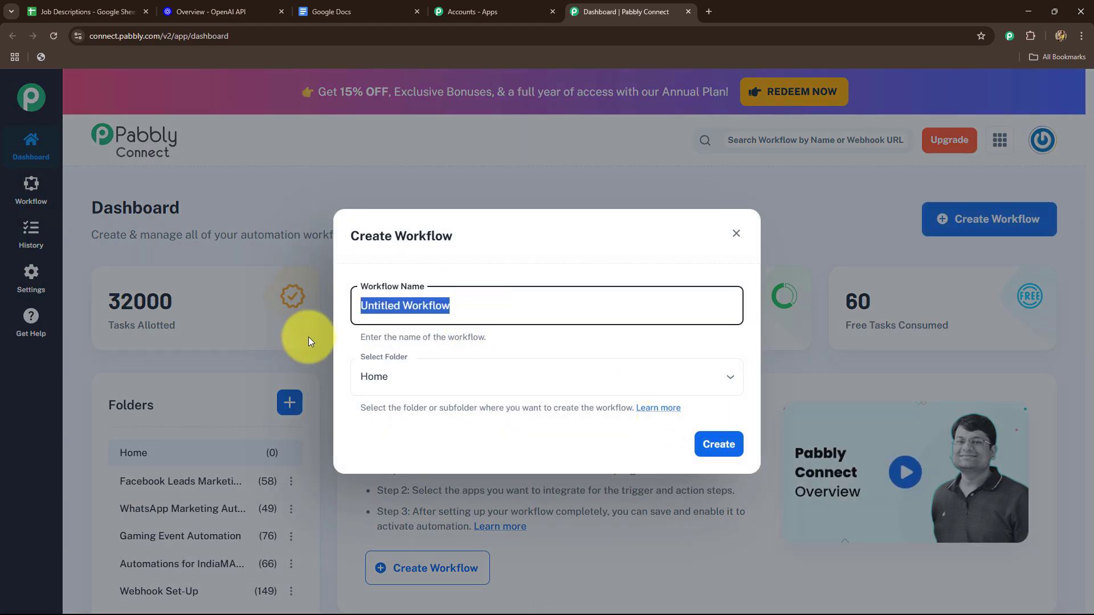
key(BackSpace)
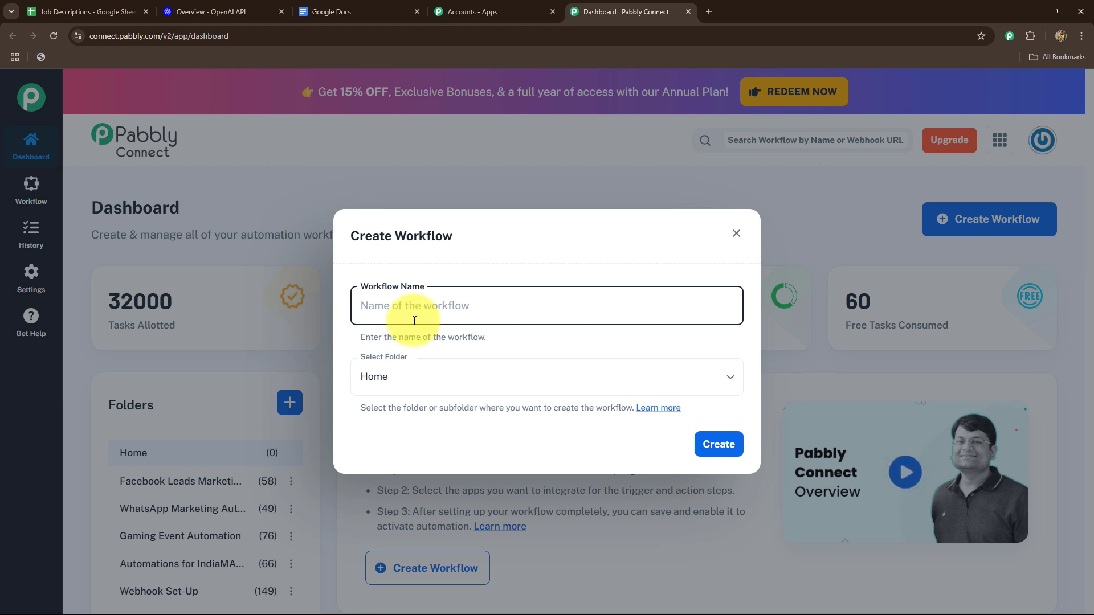
text(Generate Interview Questions Based on Job Description using AI Agent)
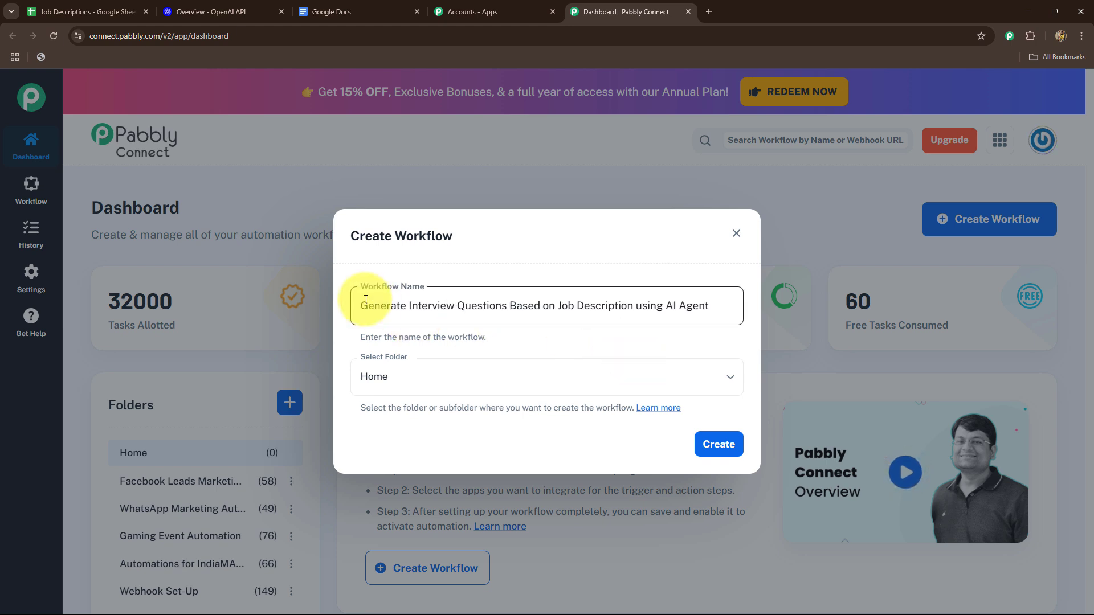
drag(366, 300, 702, 335)
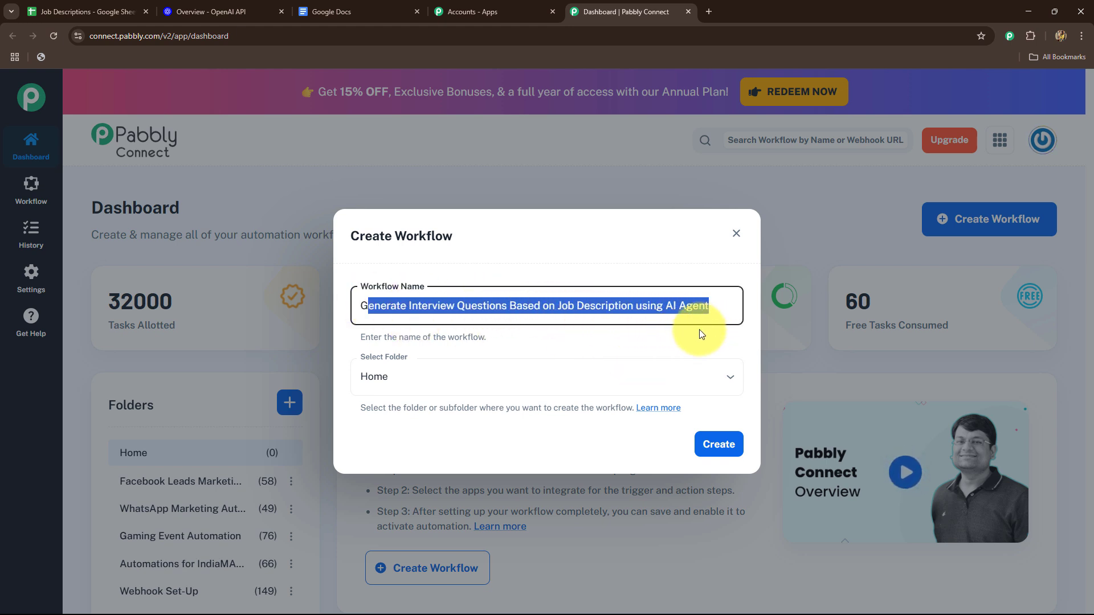
click(654, 351)
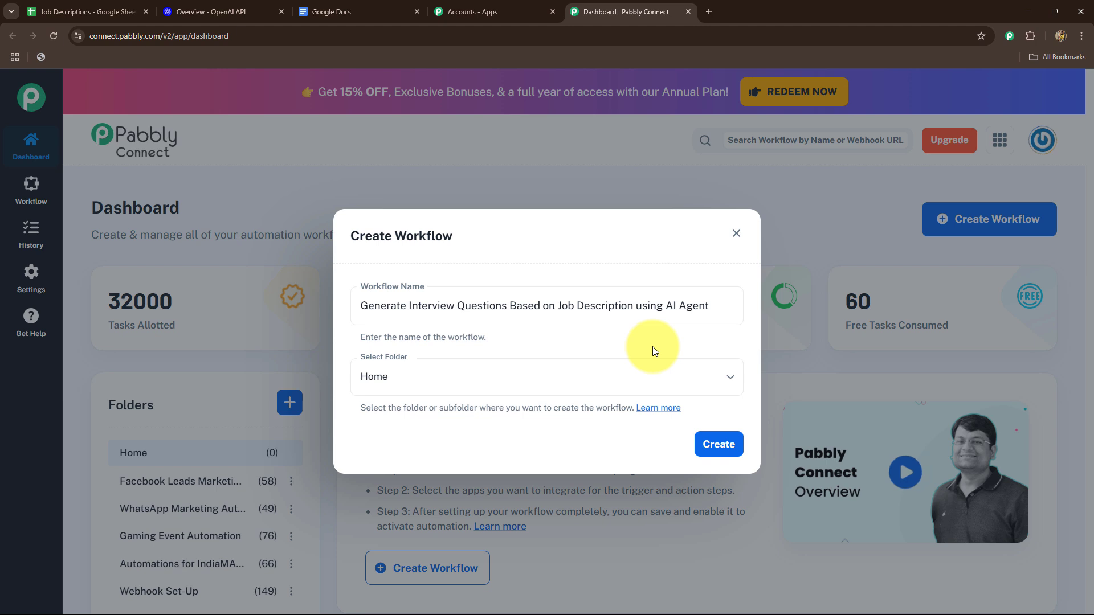
Choose the AI Automations folder for the workflow and create it
click(632, 370)
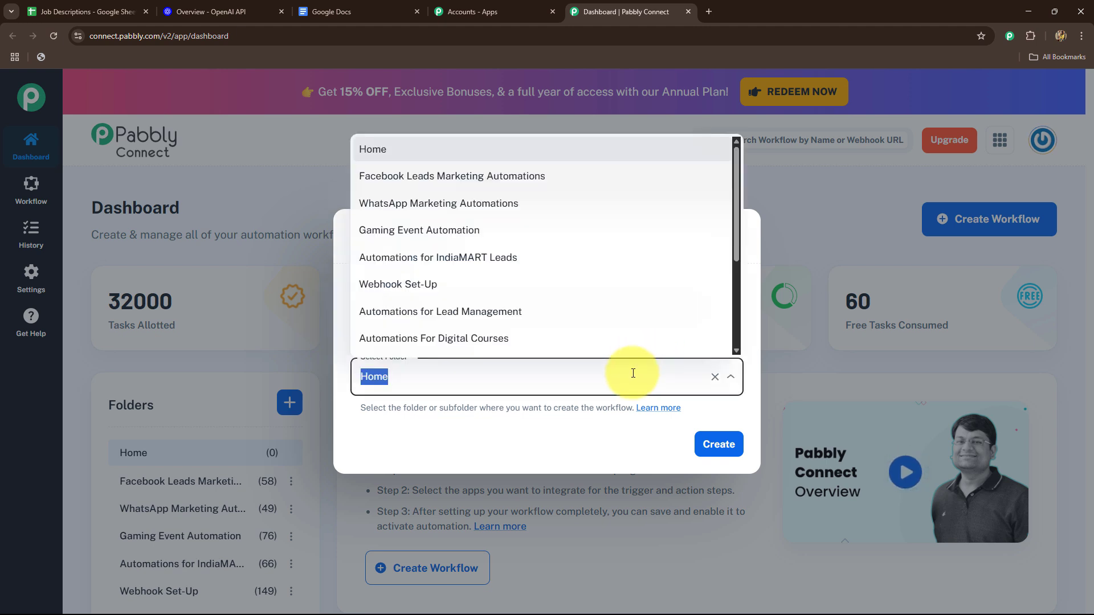
scroll(419, 316, down, 3)
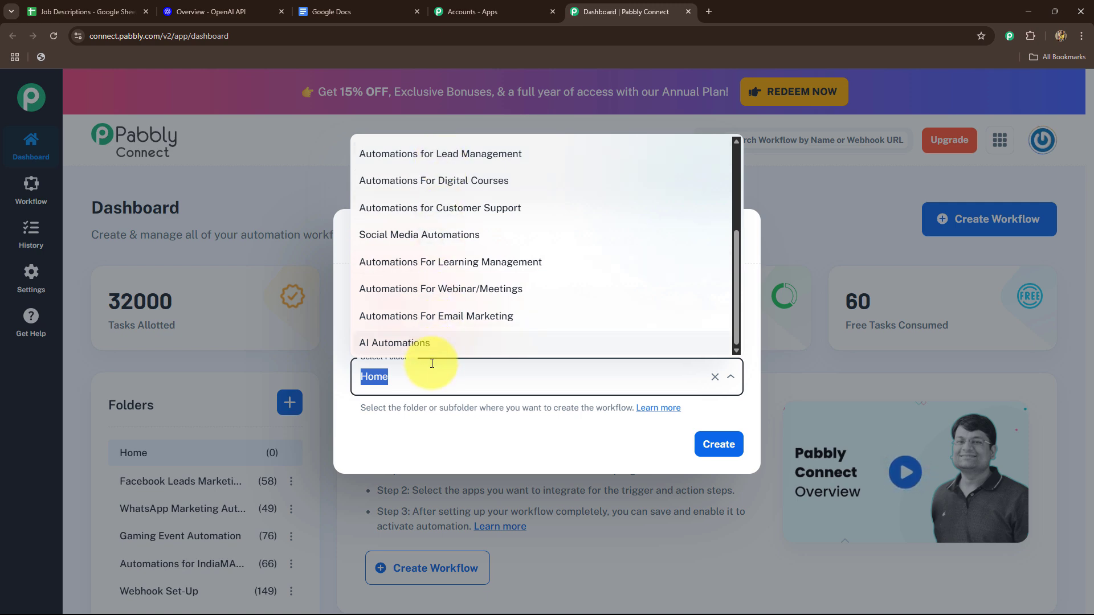
click(364, 343)
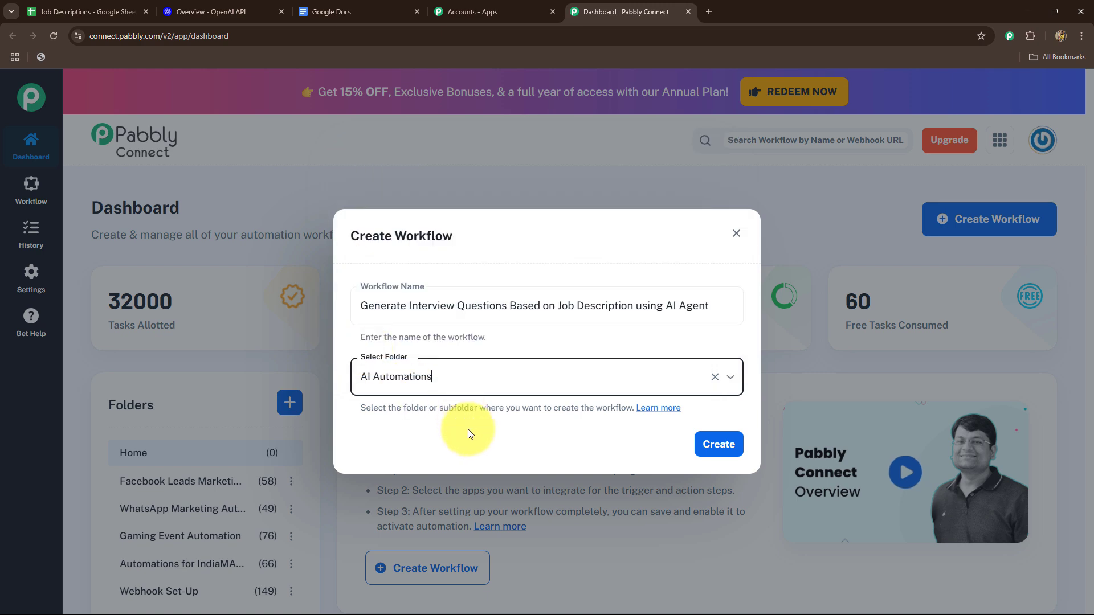
click(733, 443)
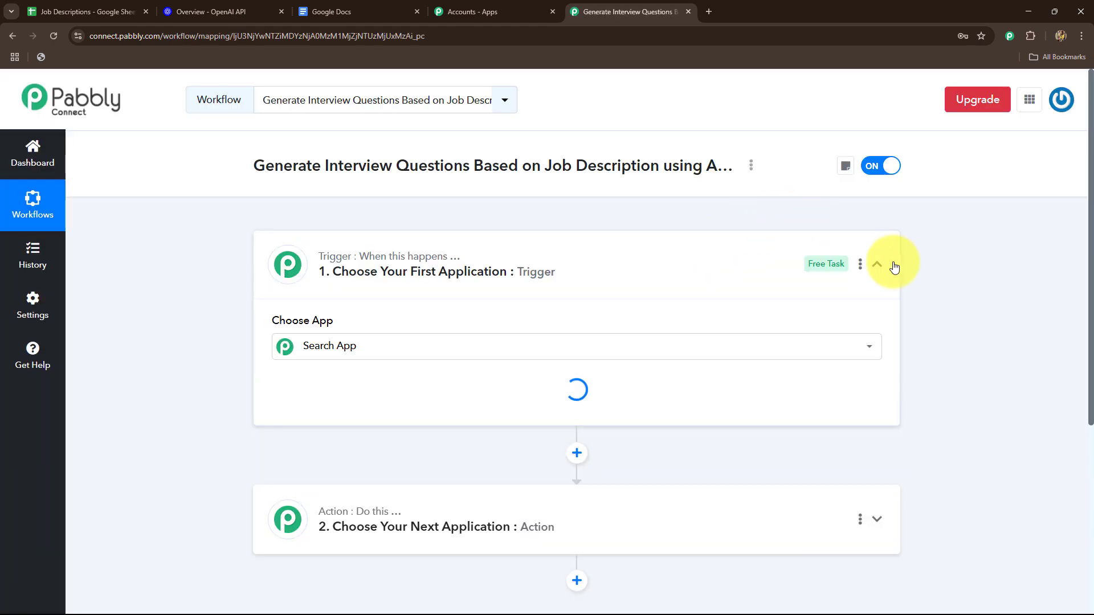
Collapse the trigger step and compare the workflow's trigger and action with the Job Descriptions sheet and the OpenAI platform page
click(885, 267)
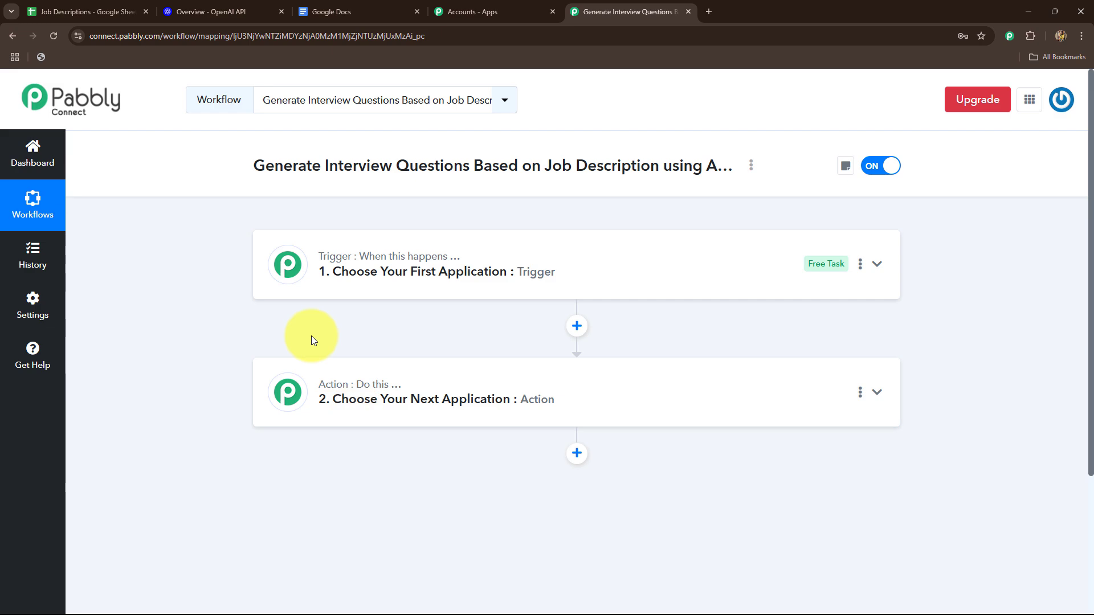
click(66, 7)
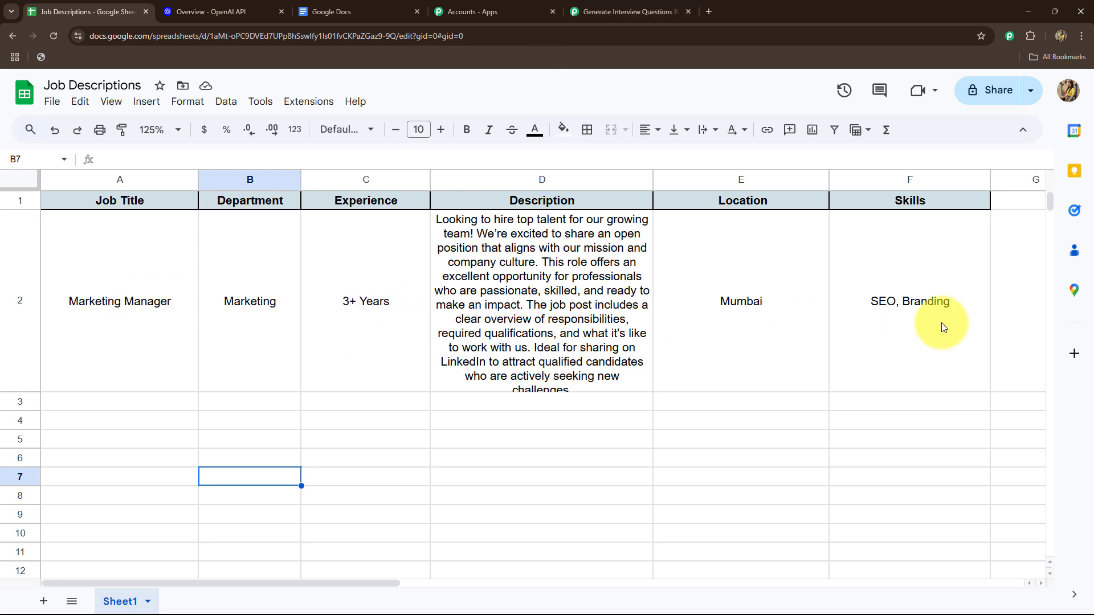
click(604, 7)
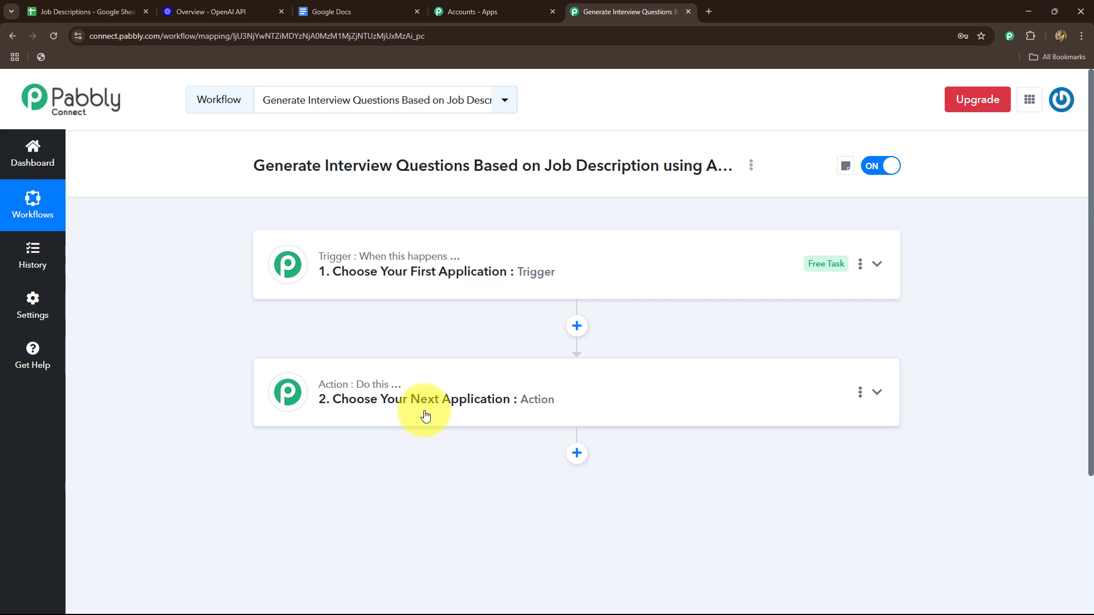
click(207, 11)
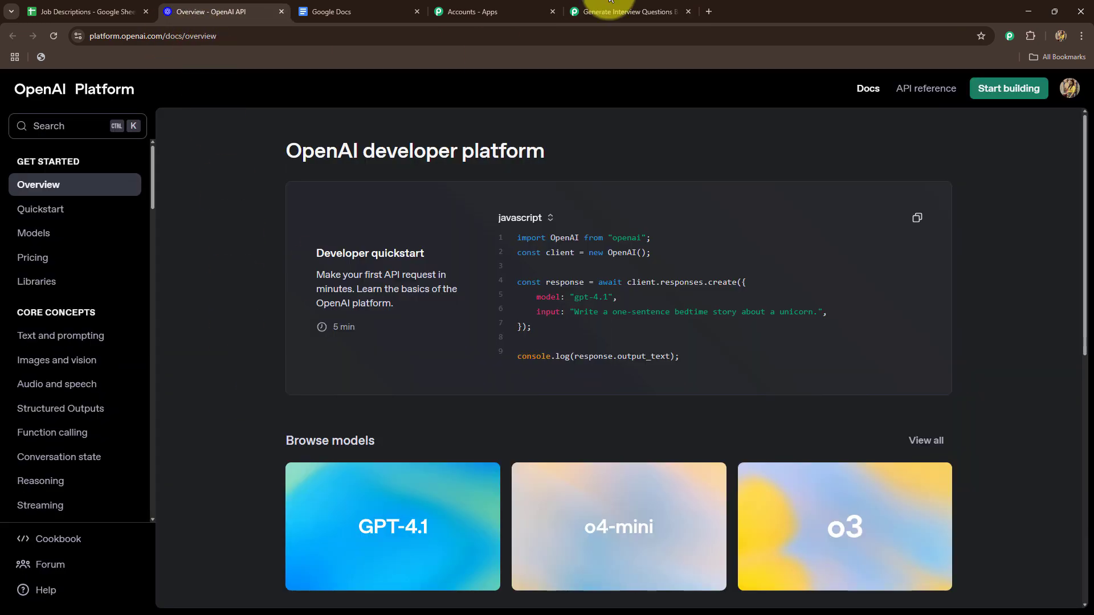
click(626, 10)
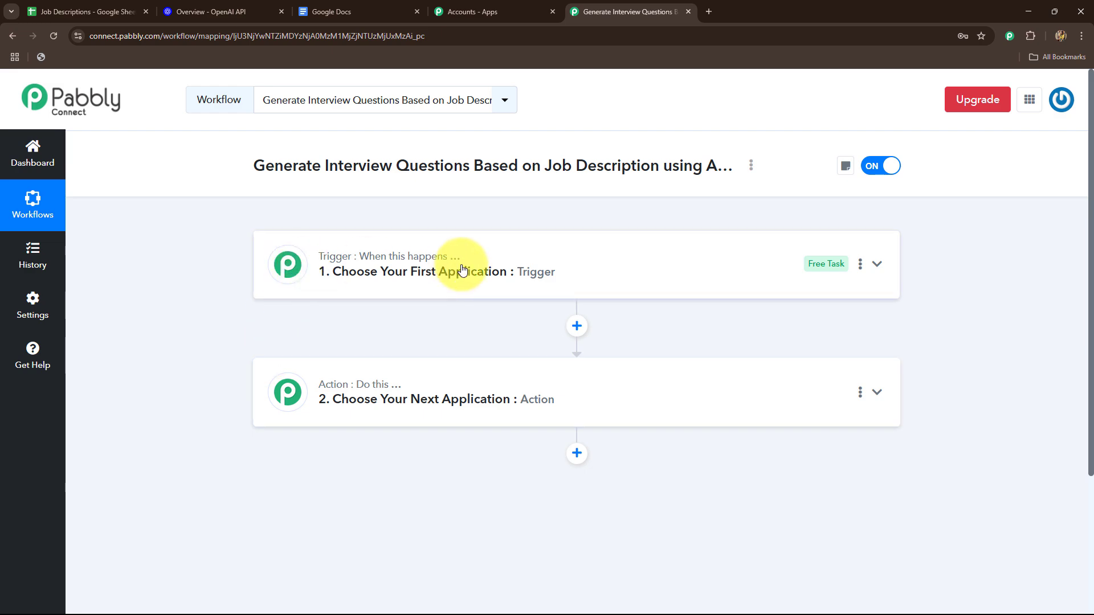
click(85, 12)
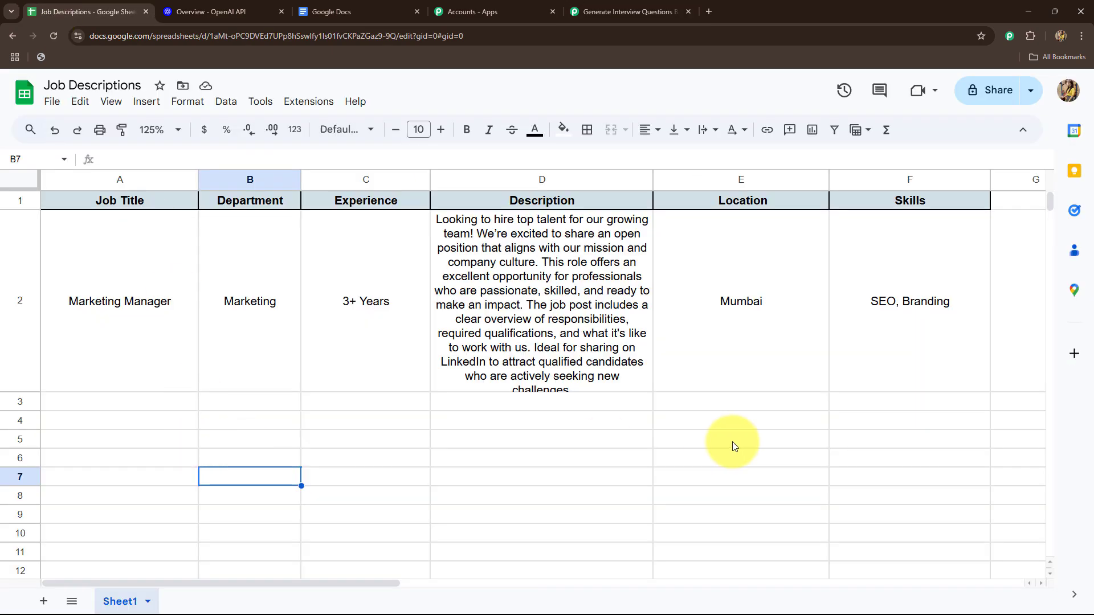
click(605, 15)
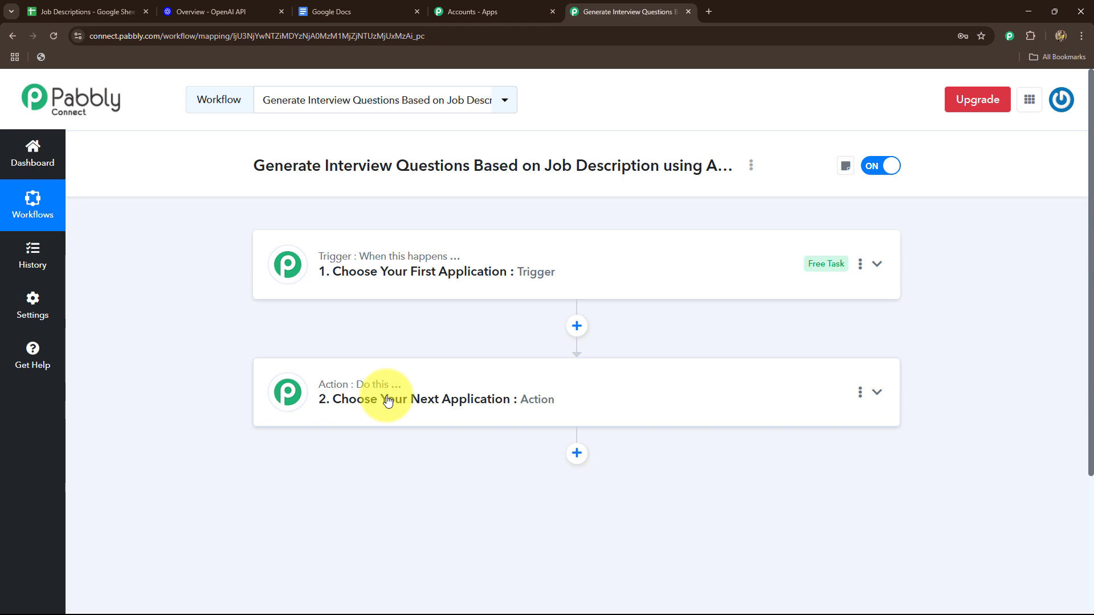
Set the workflow's trigger app to Google Sheets with the trigger event New or Updated Spreadsheet Row
click(334, 249)
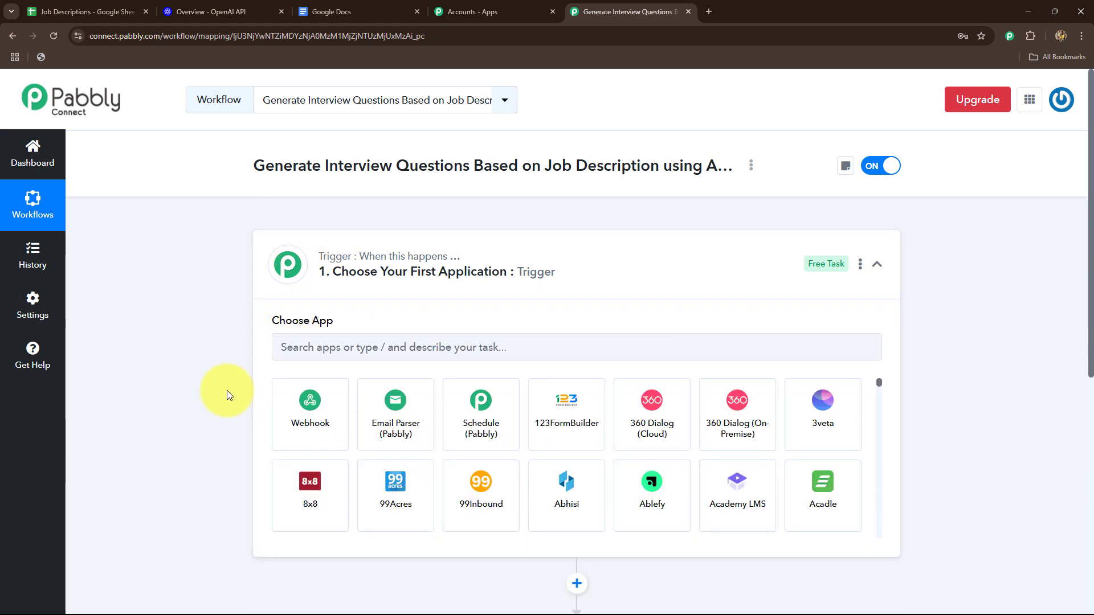
click(291, 351)
text(Goo)
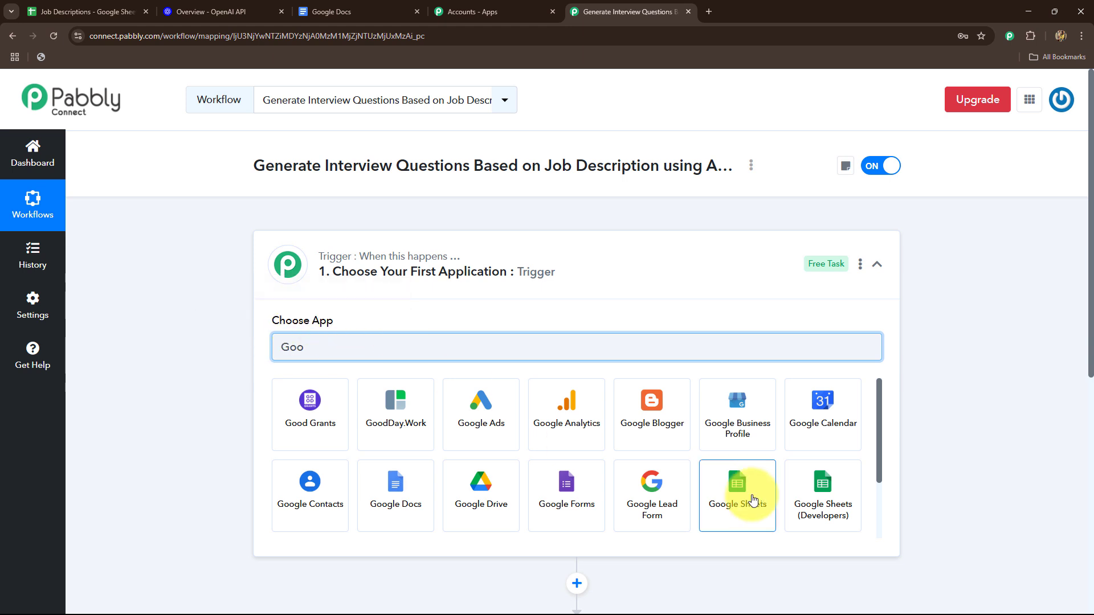
click(751, 501)
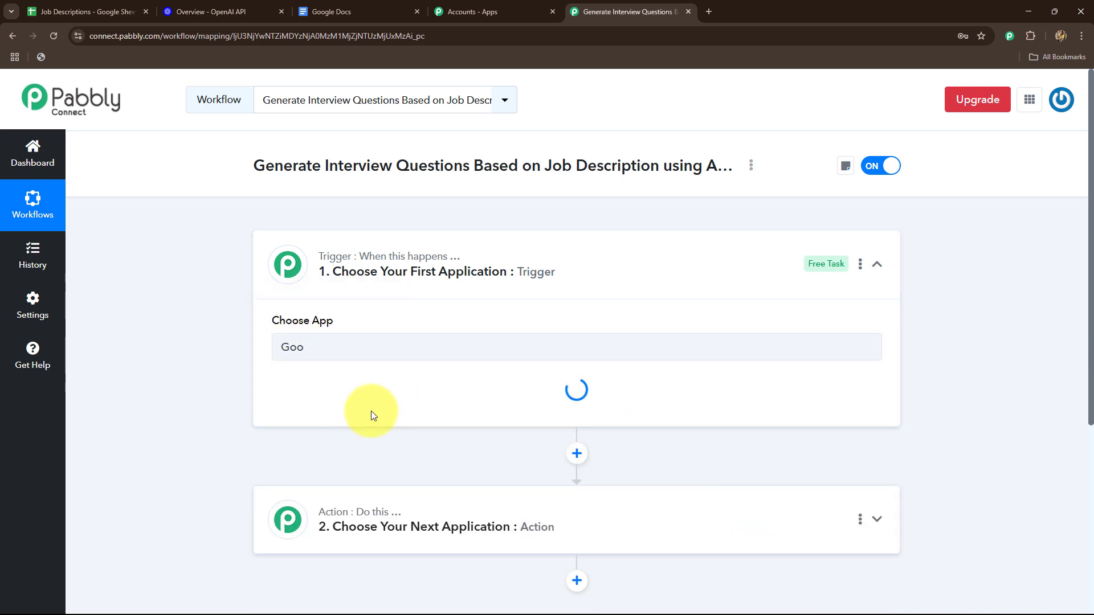
click(341, 405)
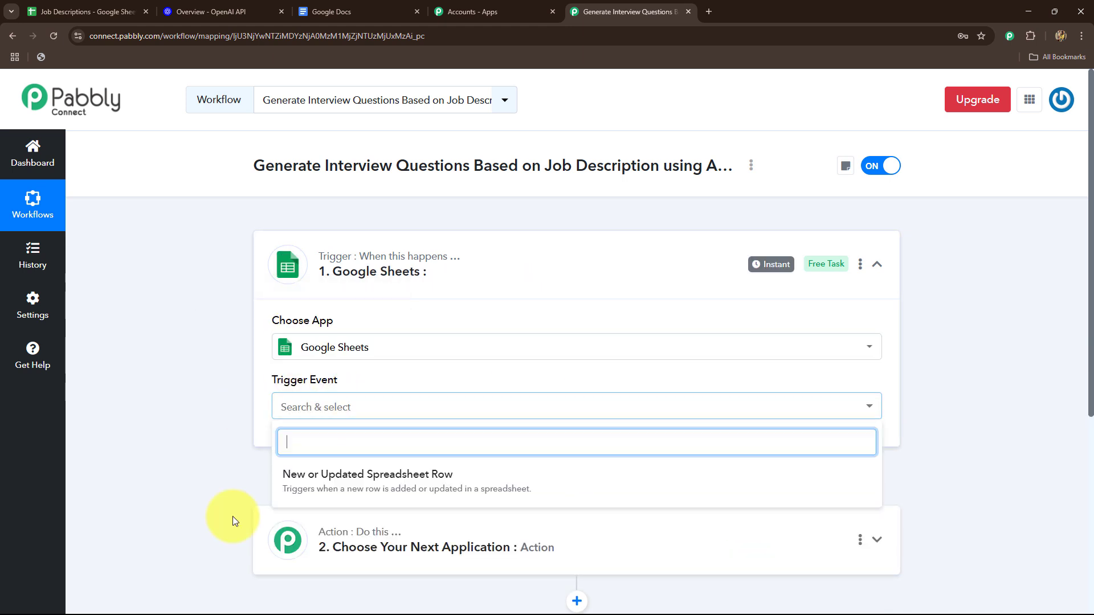
click(279, 484)
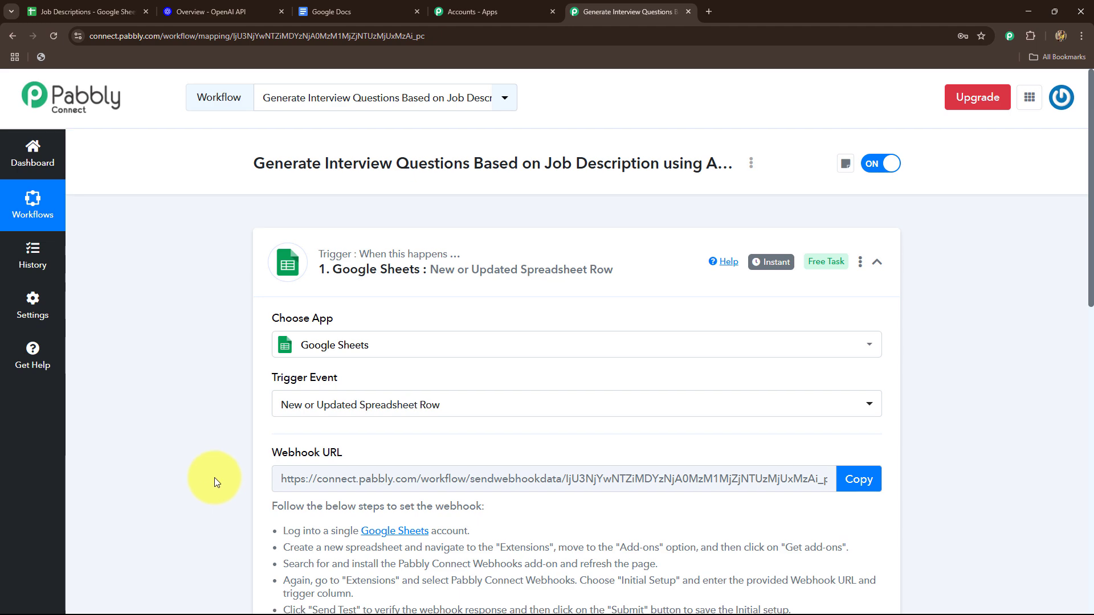
Review the webhook setup instructions, glance at the Job Descriptions sheet, and copy the trigger's webhook URL
scroll(214, 477, down, 6)
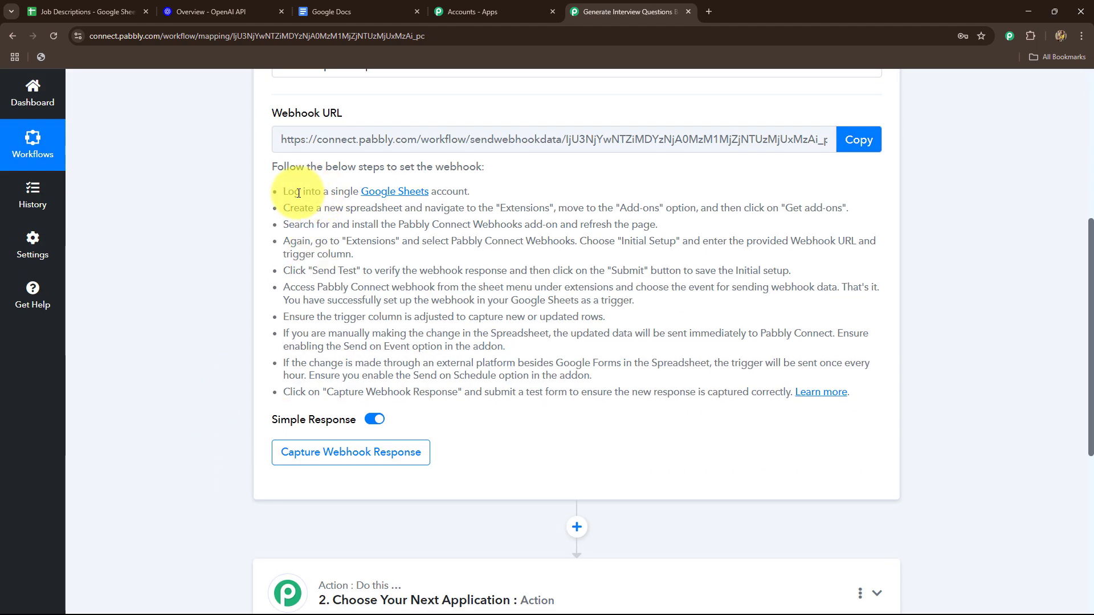
drag(301, 191, 822, 393)
scroll(187, 348, up, 2)
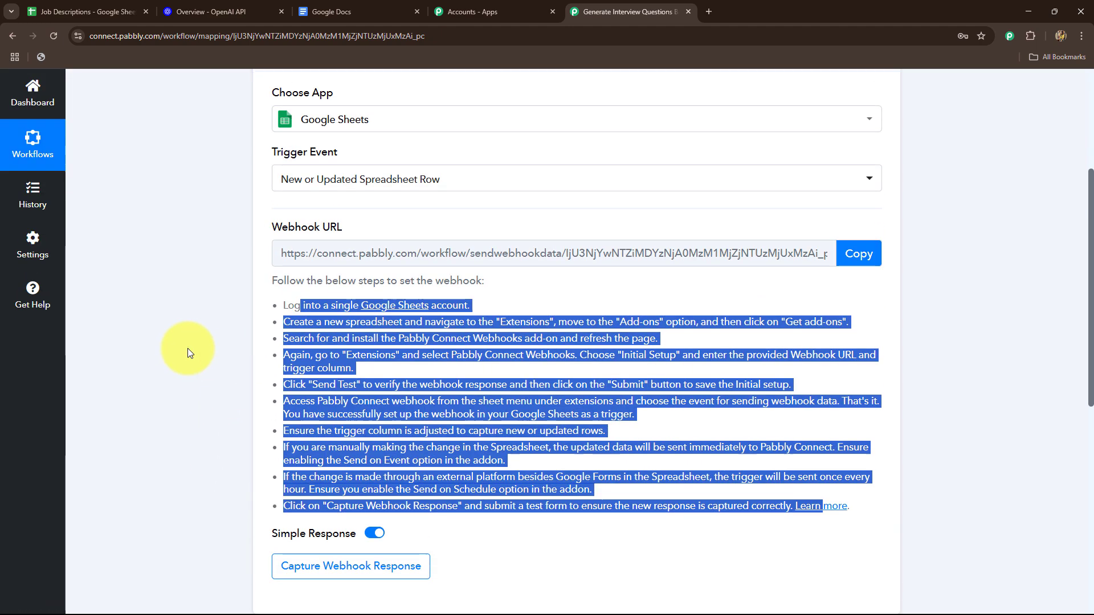
click(599, 532)
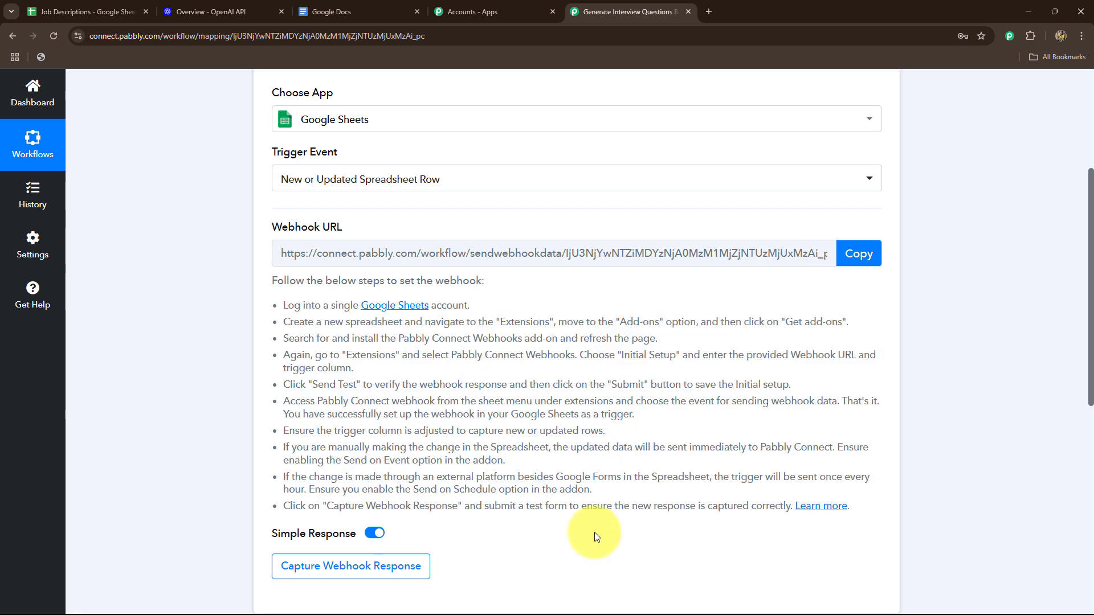
click(80, 11)
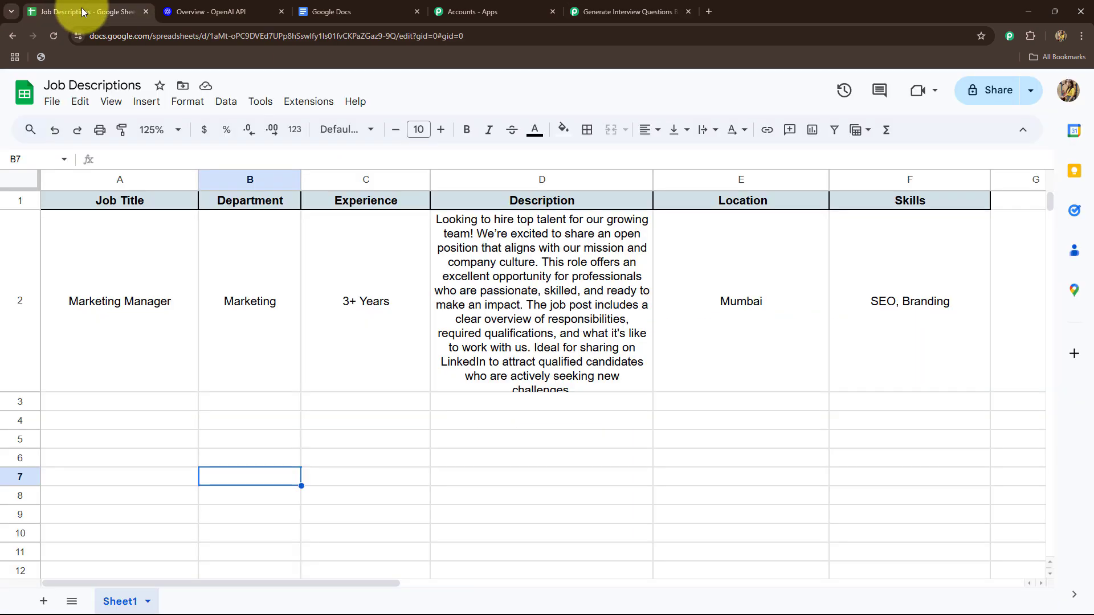
click(626, 12)
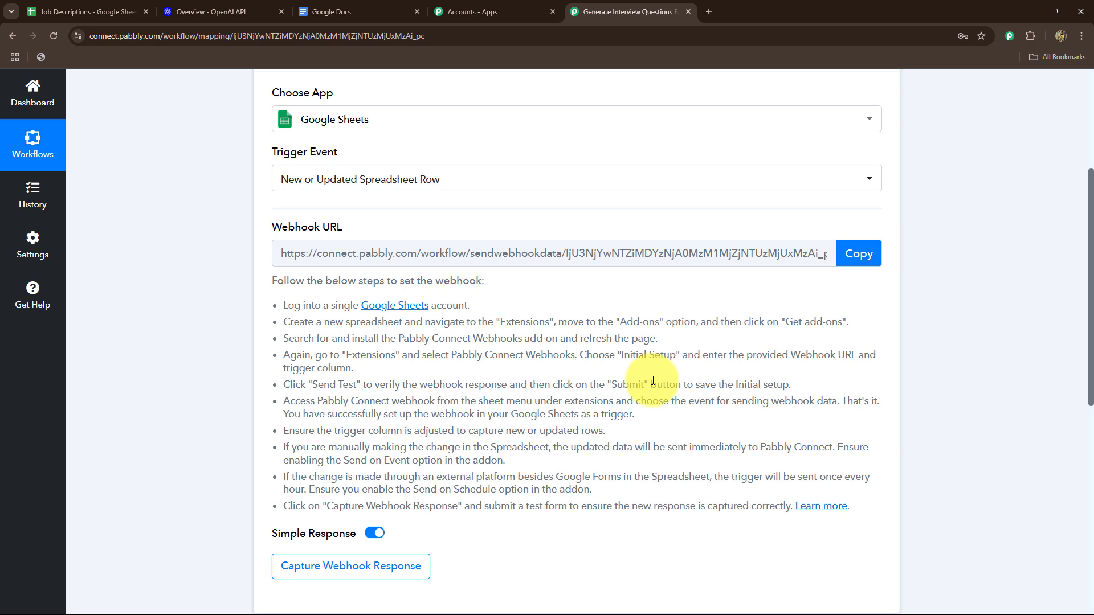
click(849, 253)
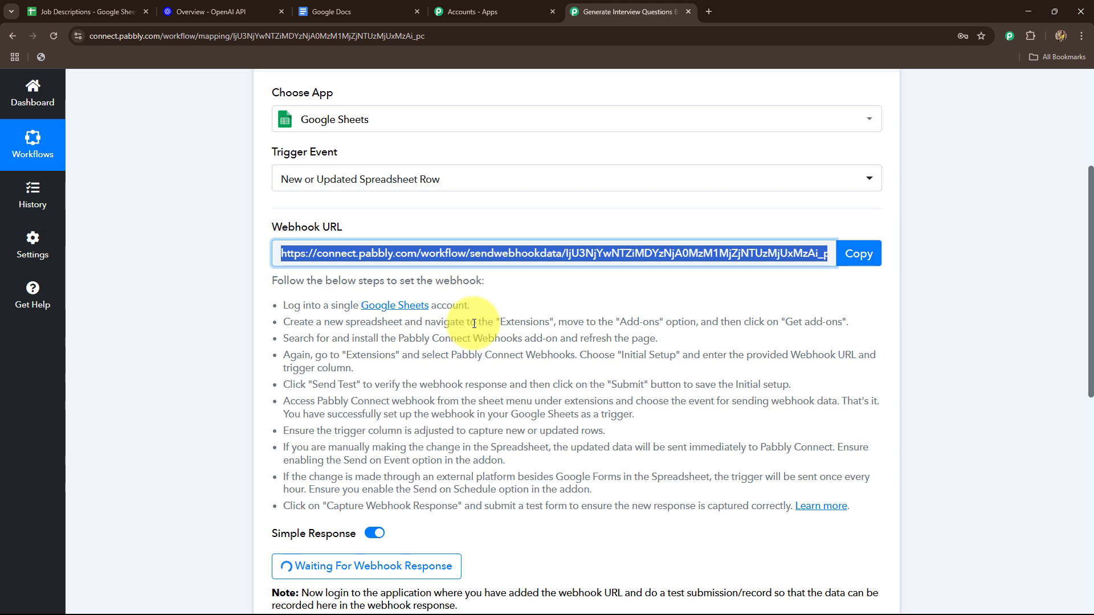
Switch to the Job Descriptions spreadsheet in Google Sheets and open the Google Workspace Marketplace to get add-ons
click(80, 11)
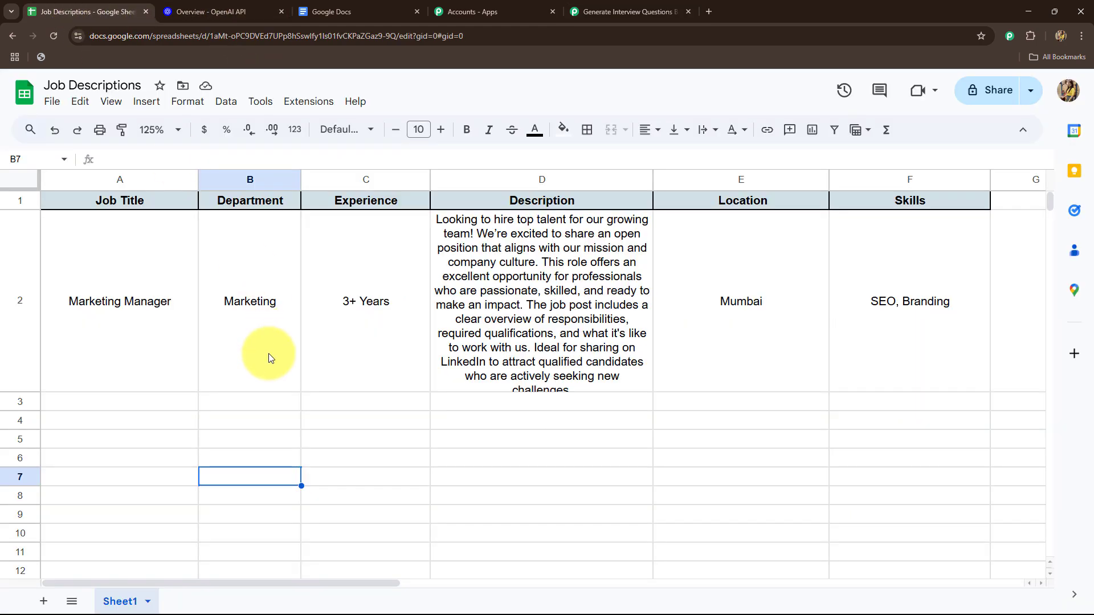
click(295, 101)
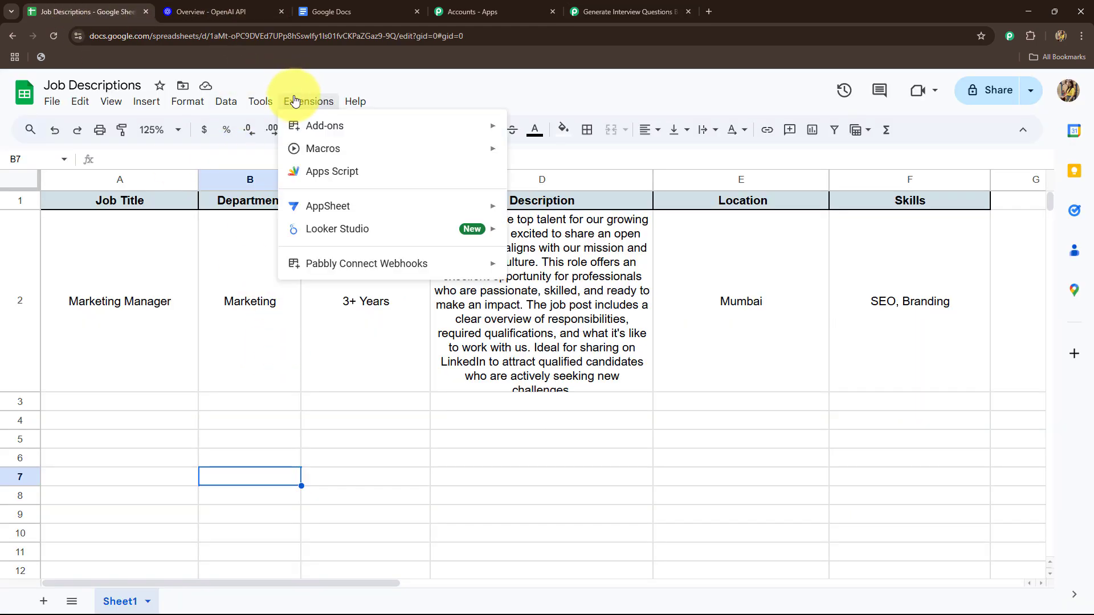
mouse_move(308, 130)
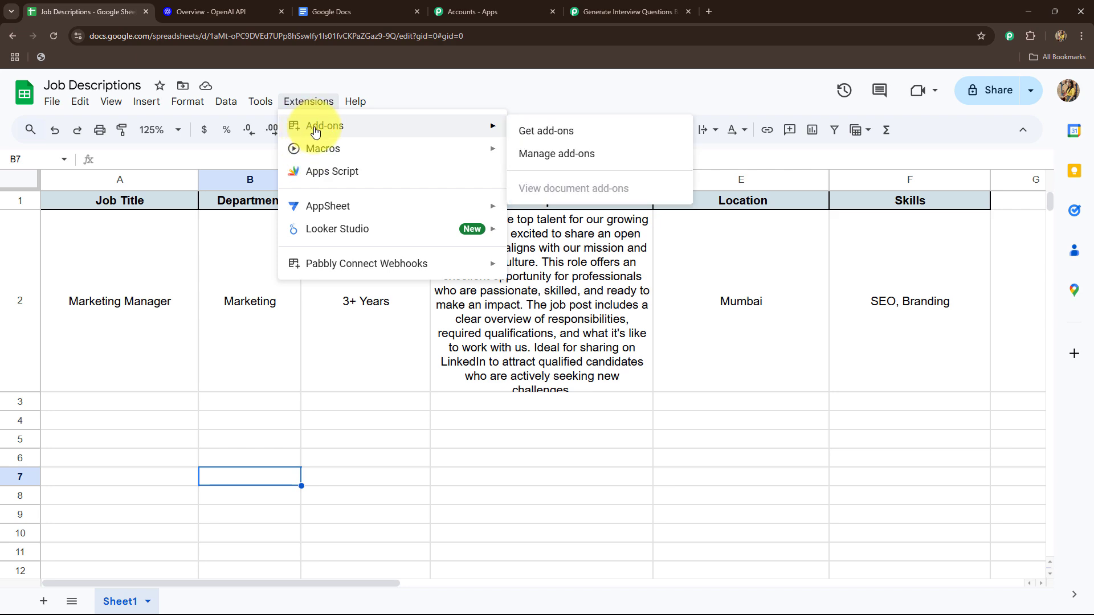
click(555, 132)
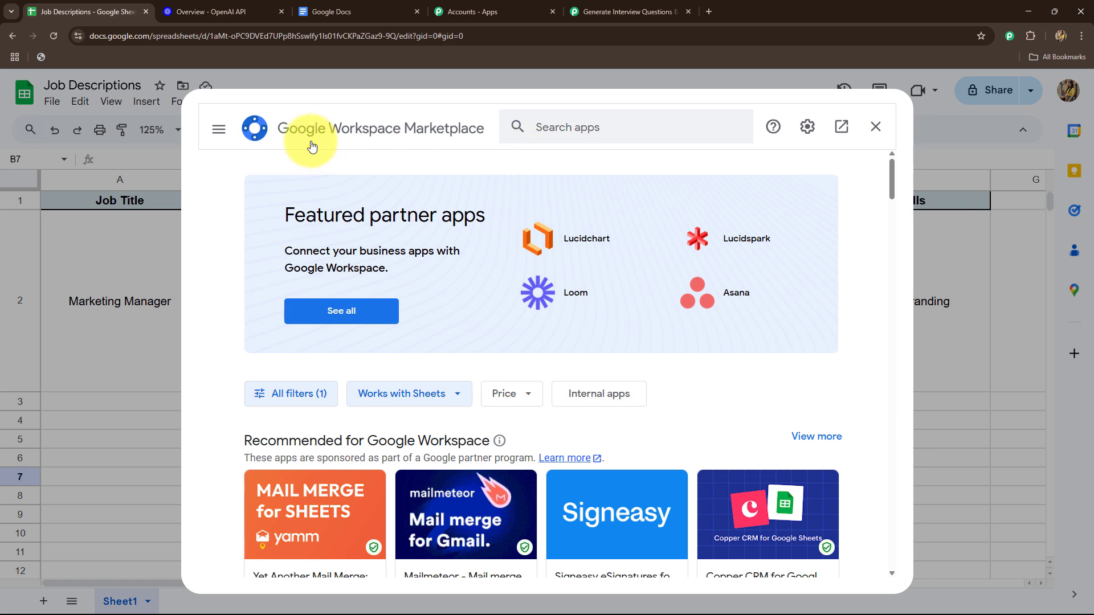
Find the Pabbly Connect Webhooks add-on in the Google Workspace Marketplace, close the marketplace, and reload the spreadsheet
click(568, 127)
text(Pabb)
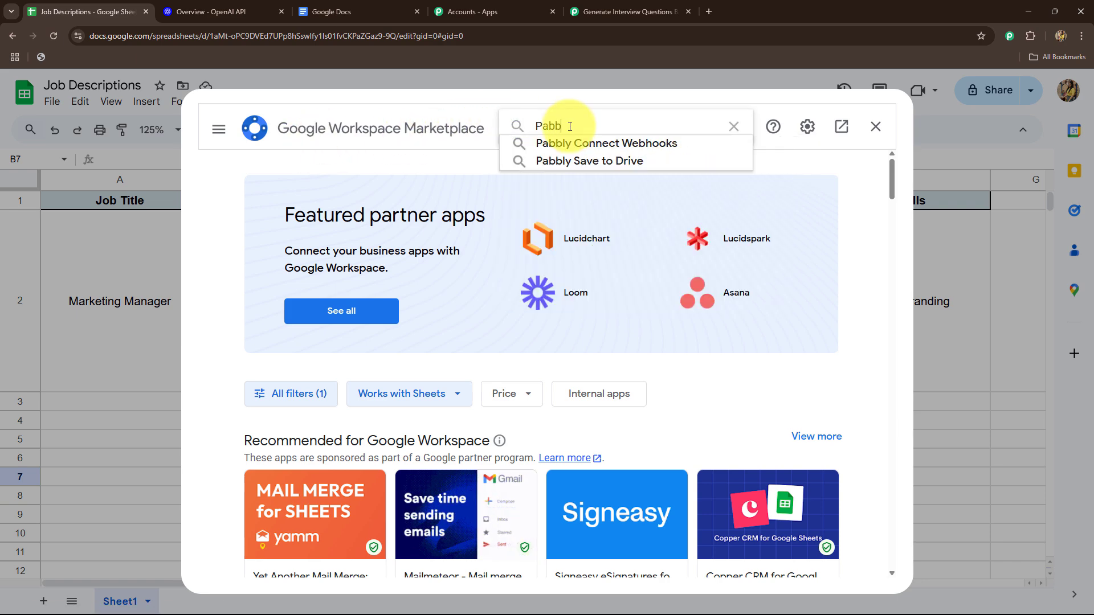
click(563, 147)
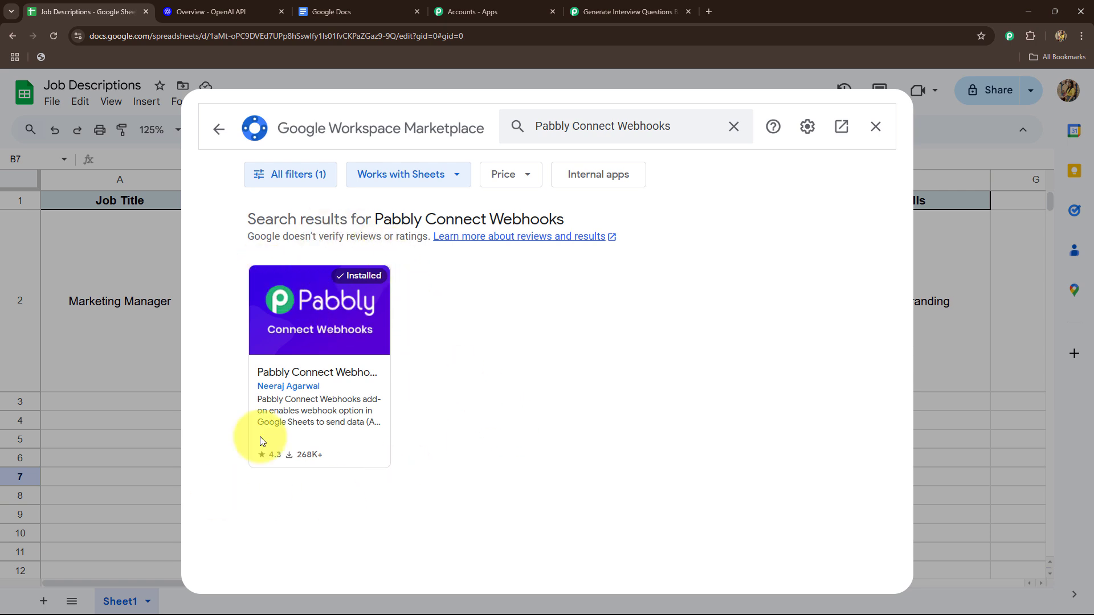
click(875, 126)
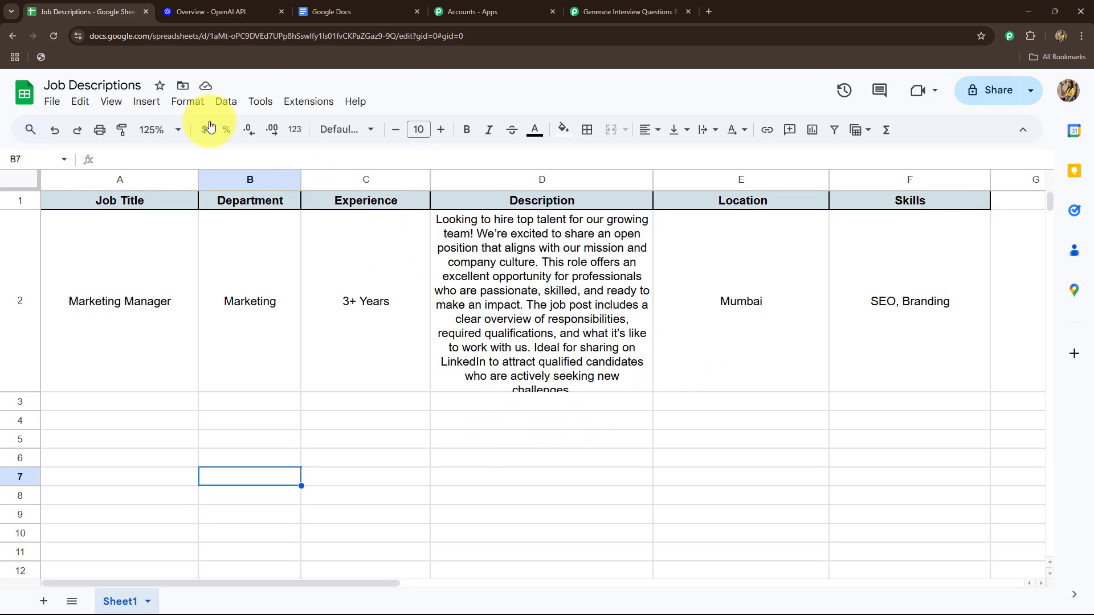
click(54, 36)
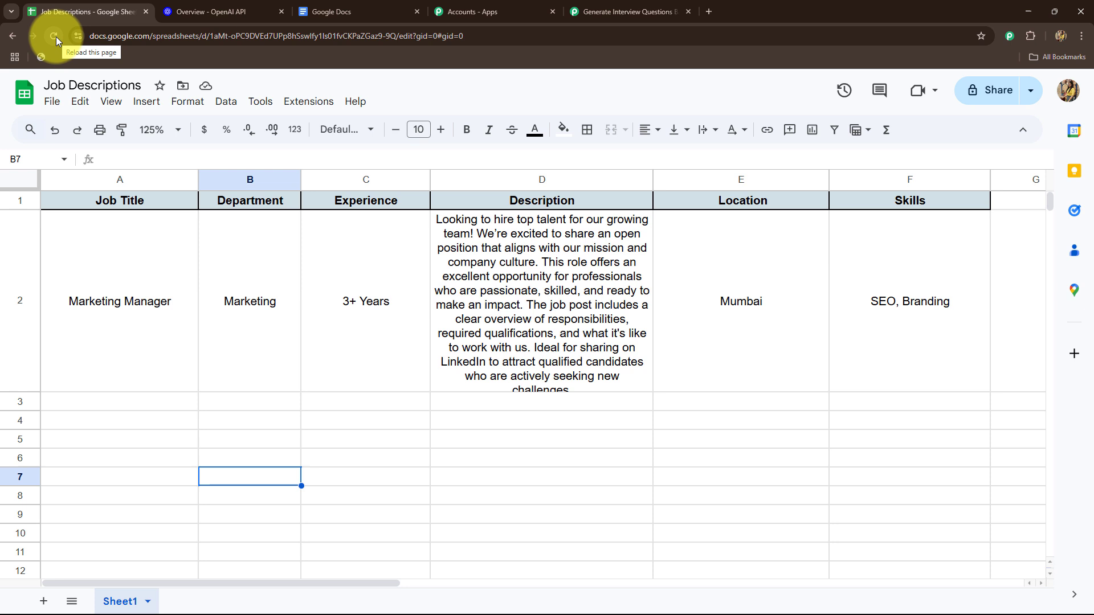
Open the Pabbly Connect Webhooks initial setup, paste the copied webhook URL, and set the trigger column to F
click(306, 102)
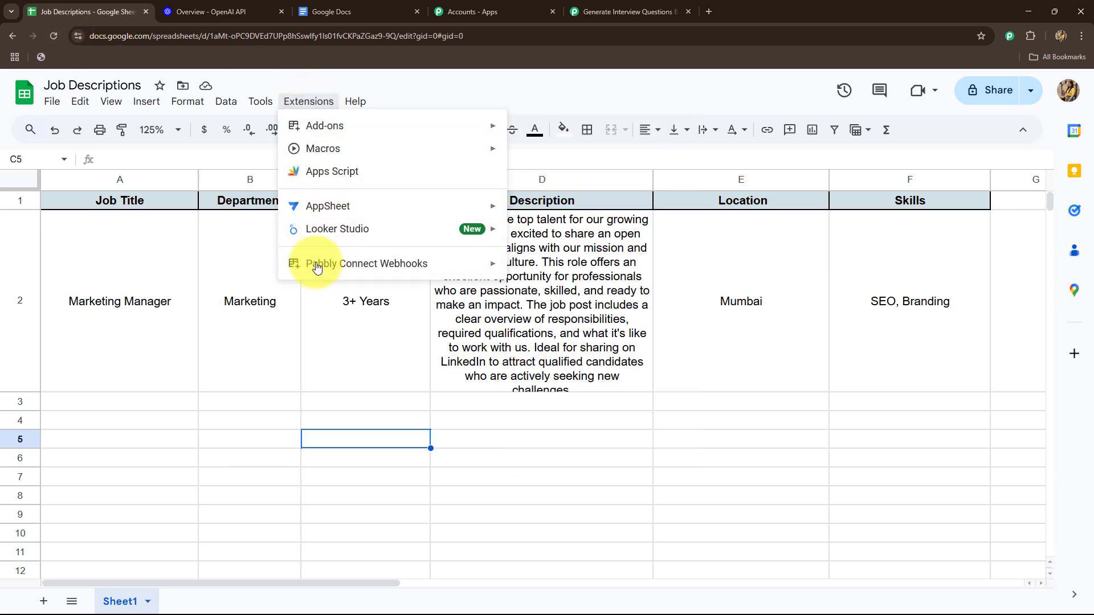
mouse_move(343, 272)
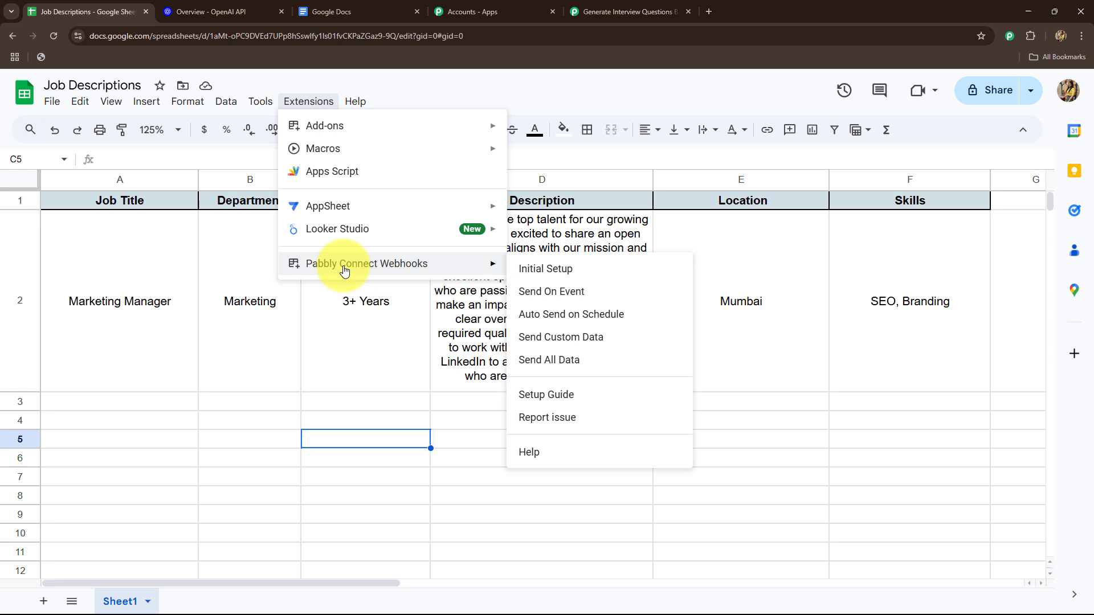
click(548, 273)
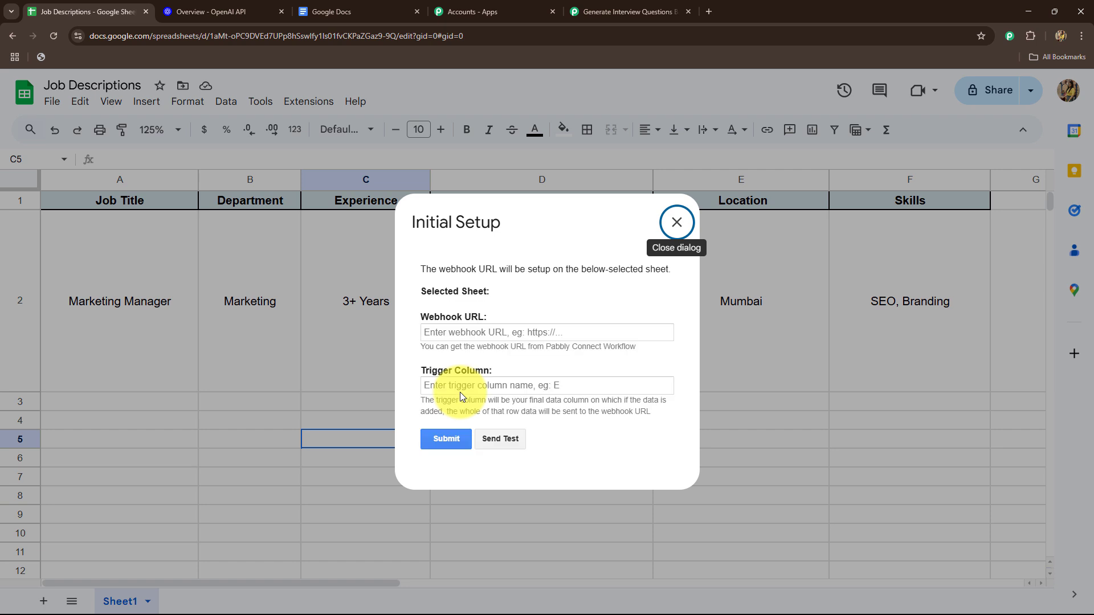
click(440, 336)
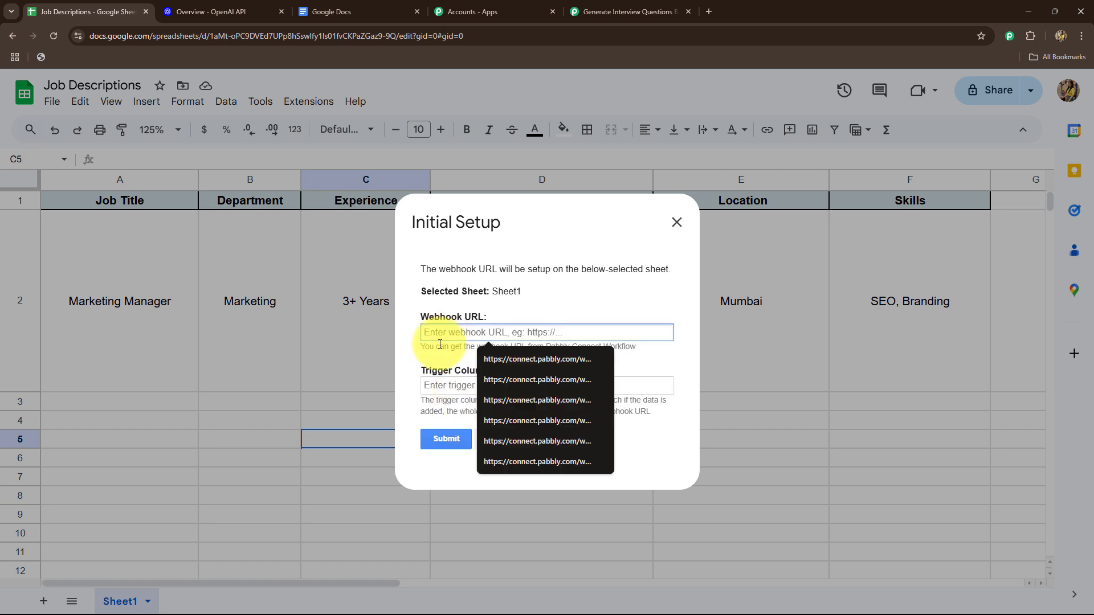
key(ctrl+v)
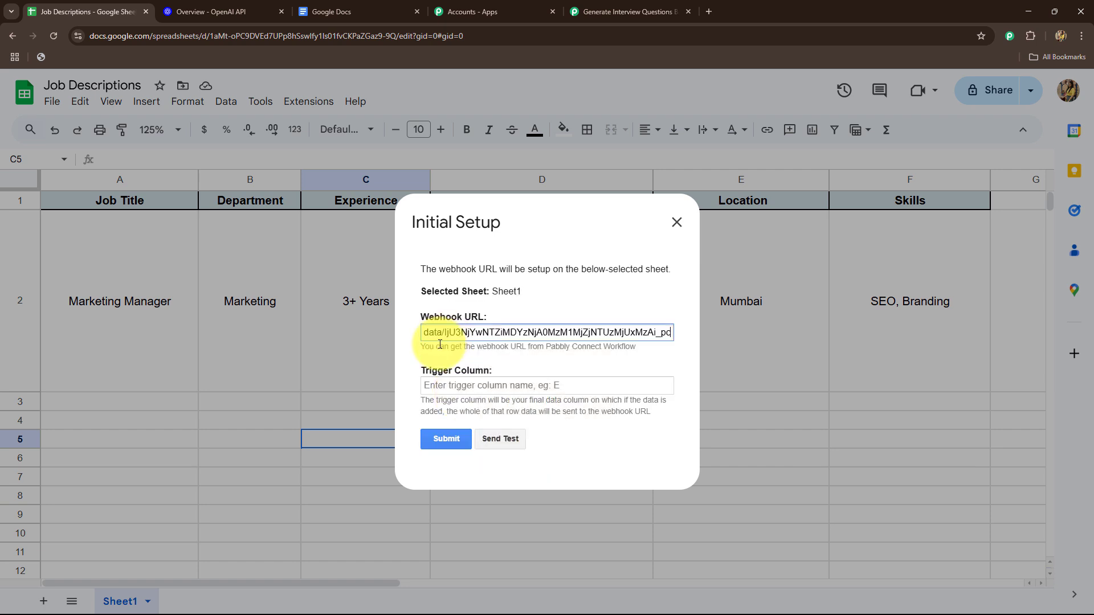
click(442, 384)
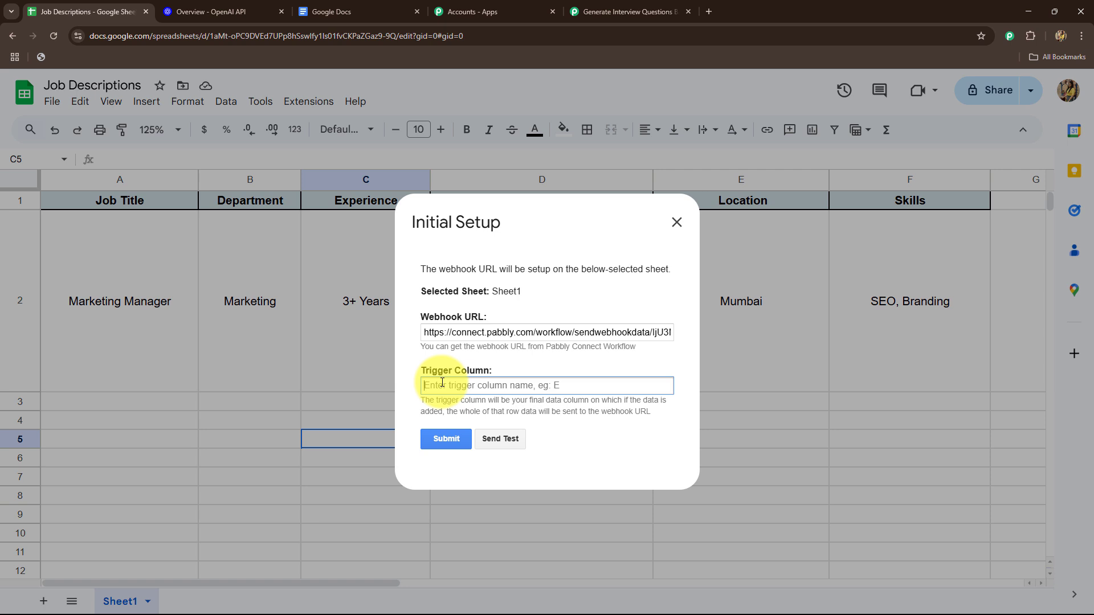
text(F)
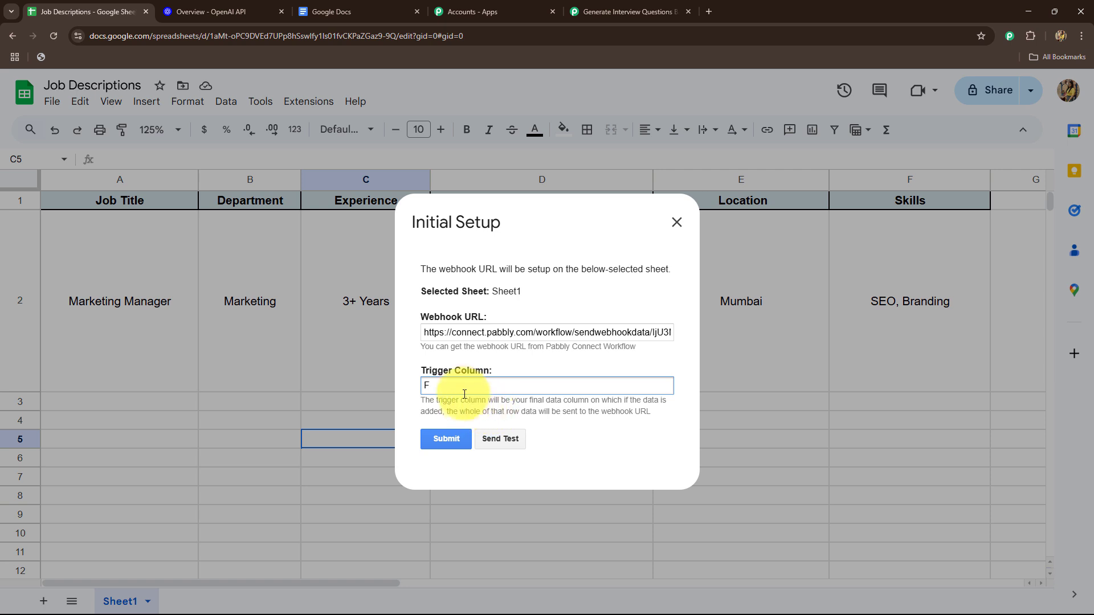
Send the test data to the webhook, submit the initial setup, and close its dialog
click(515, 440)
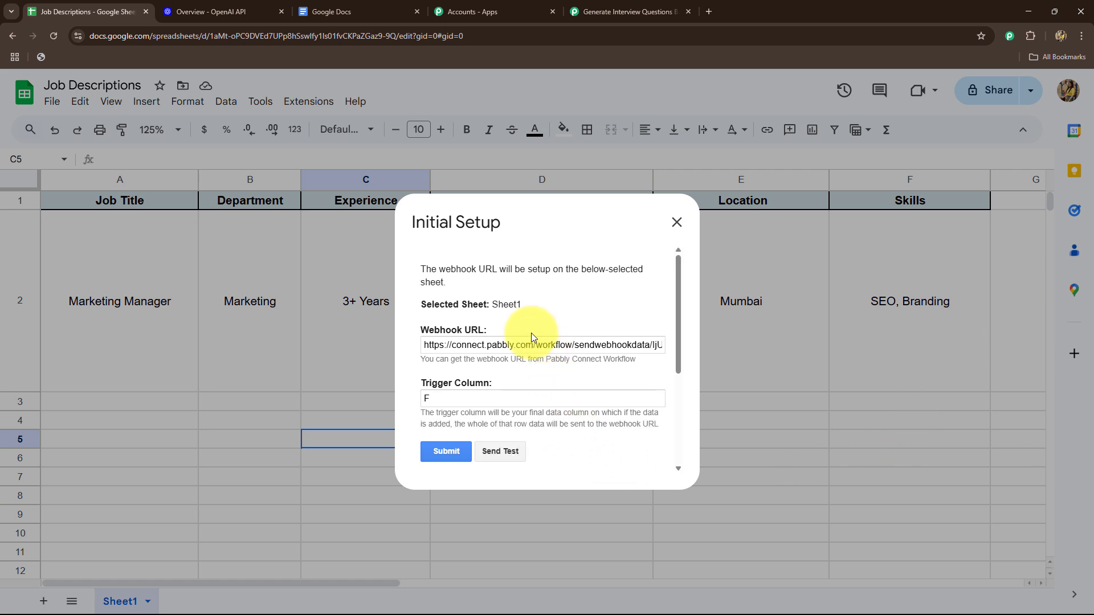
scroll(531, 332, down, 3)
click(432, 279)
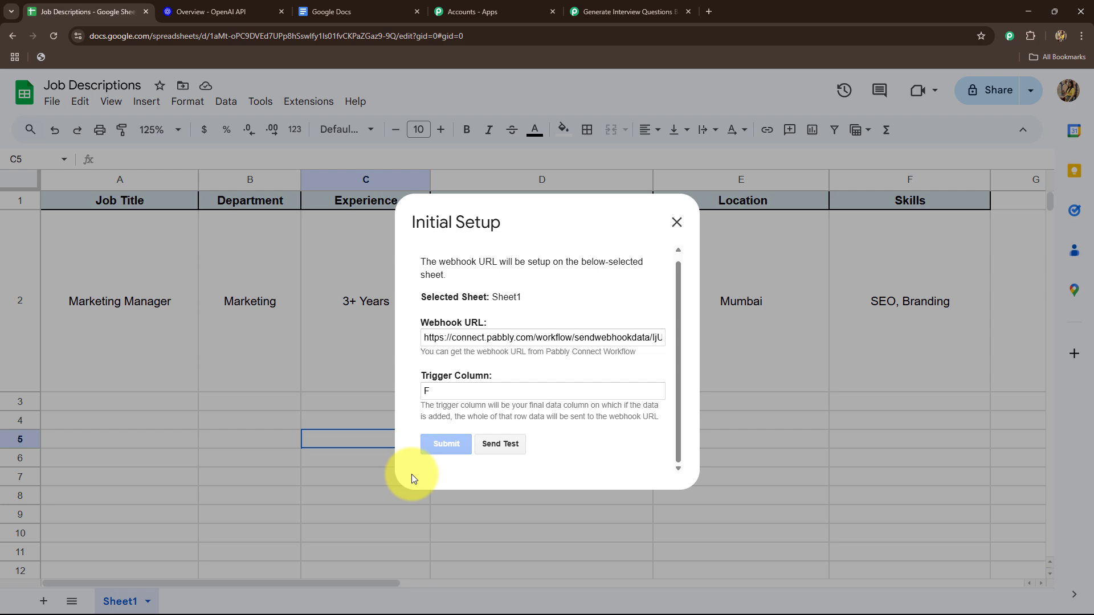
drag(400, 451, 561, 450)
click(676, 222)
Switch to the Pabbly Connect workflow and examine the received webhook response, including its trigger column, spreadsheet, skills and sheet ID fields
click(624, 12)
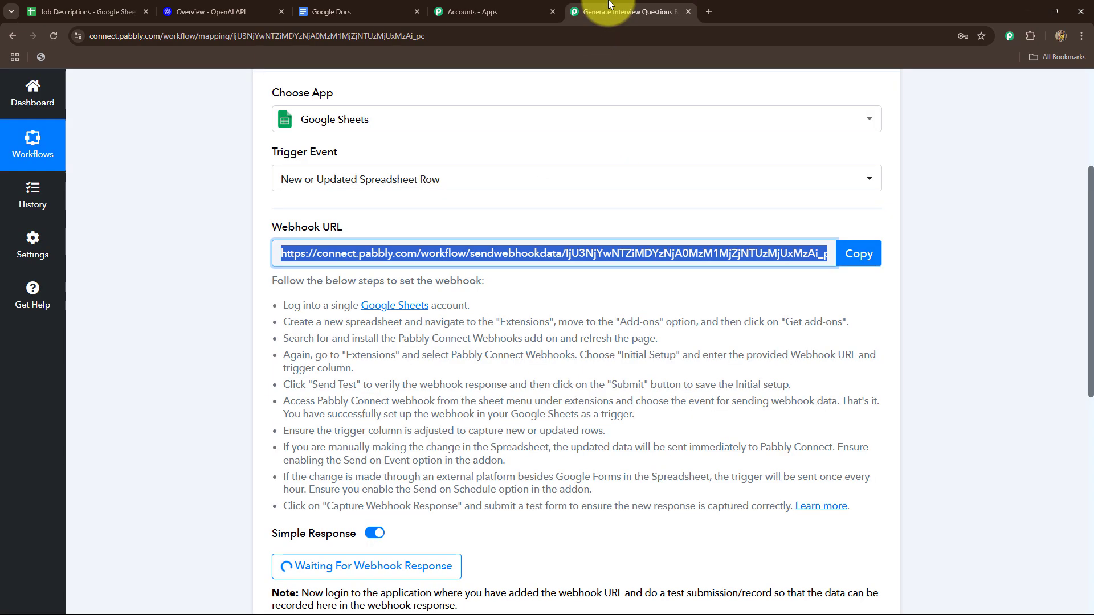
scroll(215, 238, down, 9)
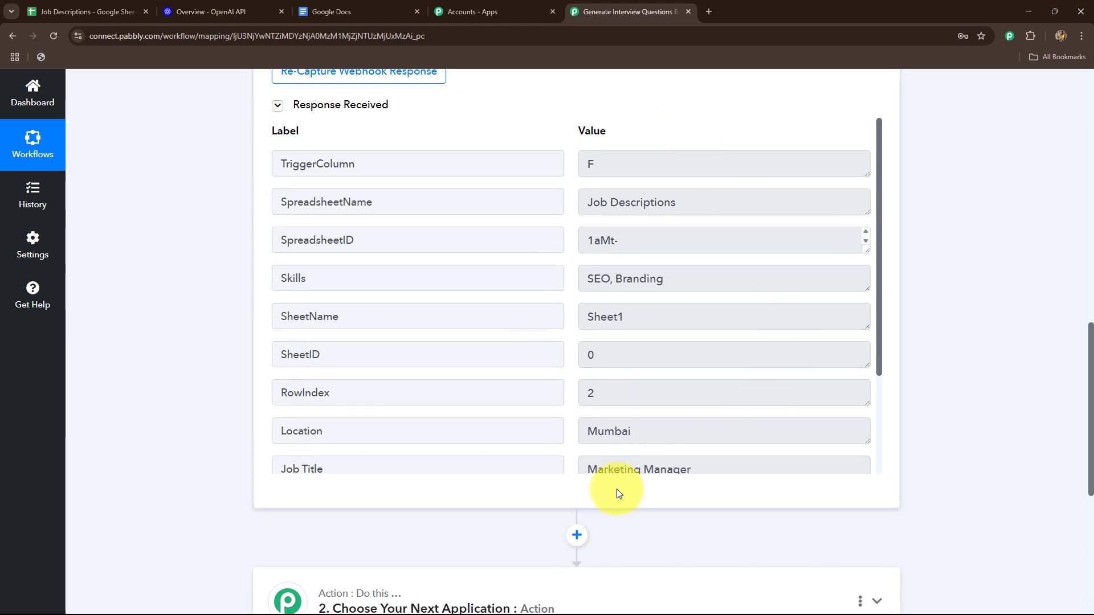
scroll(678, 359, down, 3)
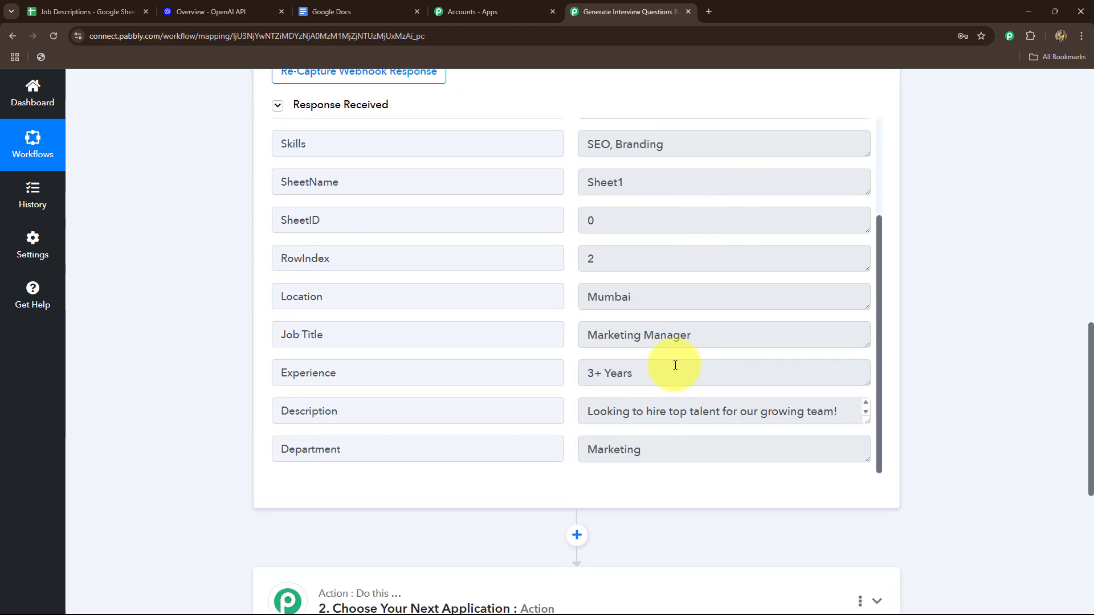
scroll(675, 364, up, 3)
double_click(583, 171)
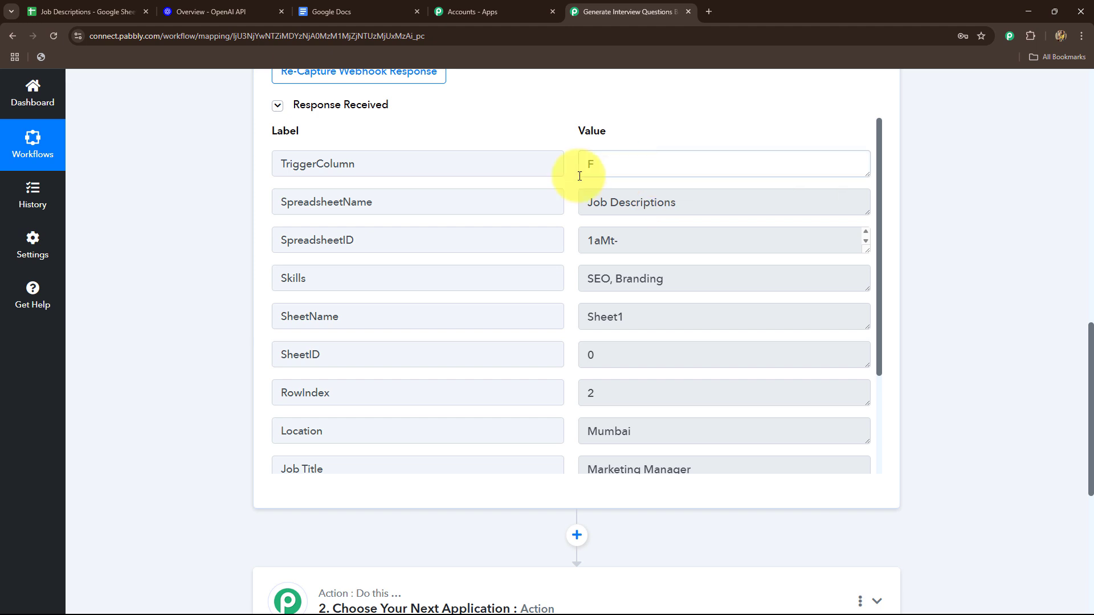
click(696, 204)
click(701, 239)
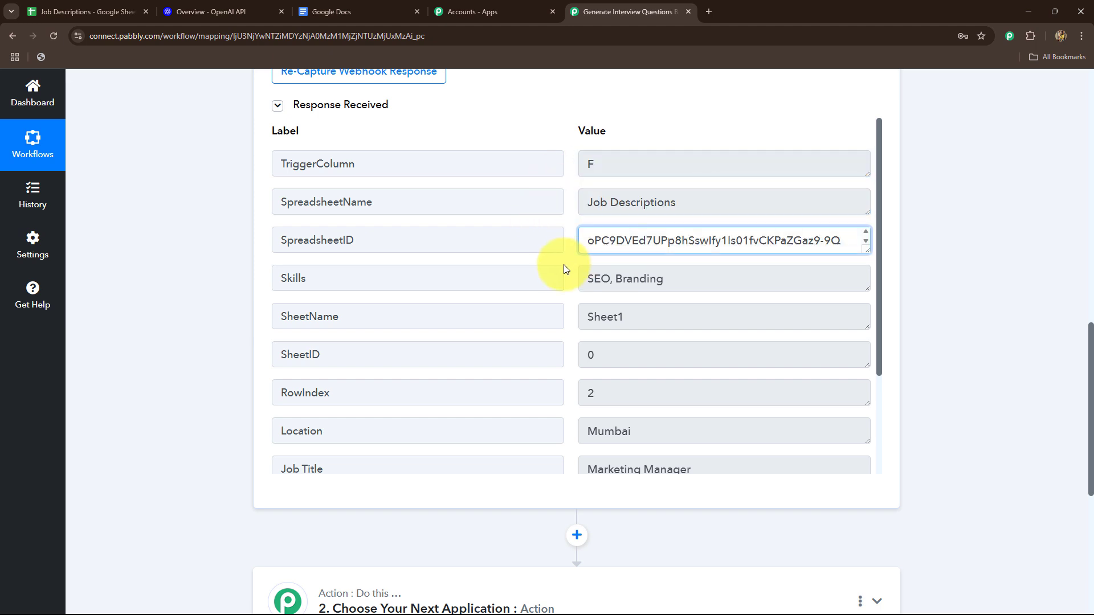
click(738, 285)
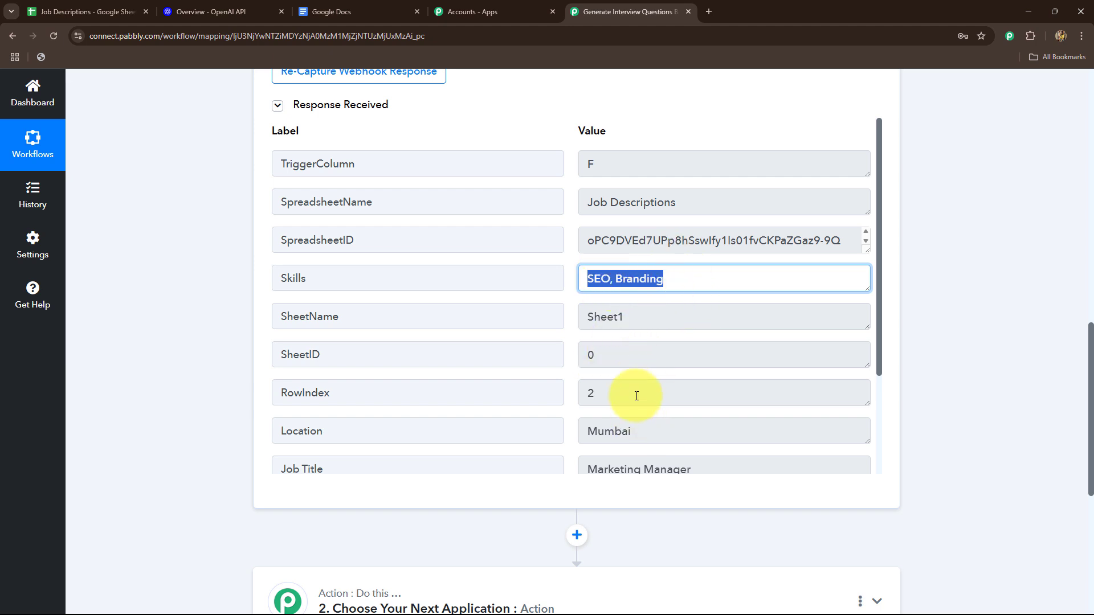
scroll(637, 394, down, 3)
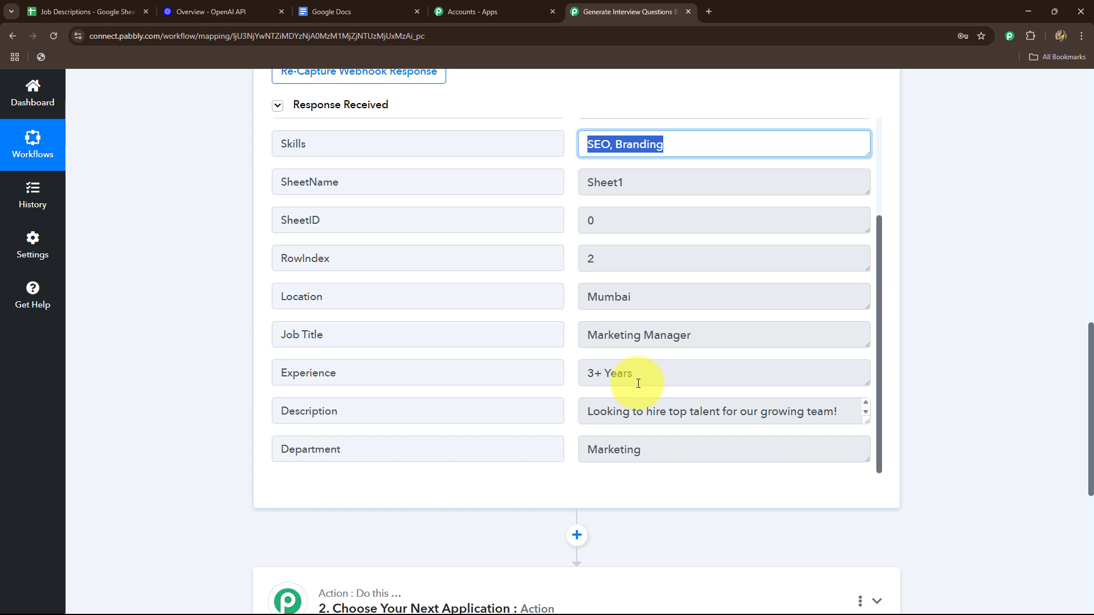
click(587, 220)
Compare the Job Descriptions sheet with the response's job title, location, experience, description and department fields
click(78, 5)
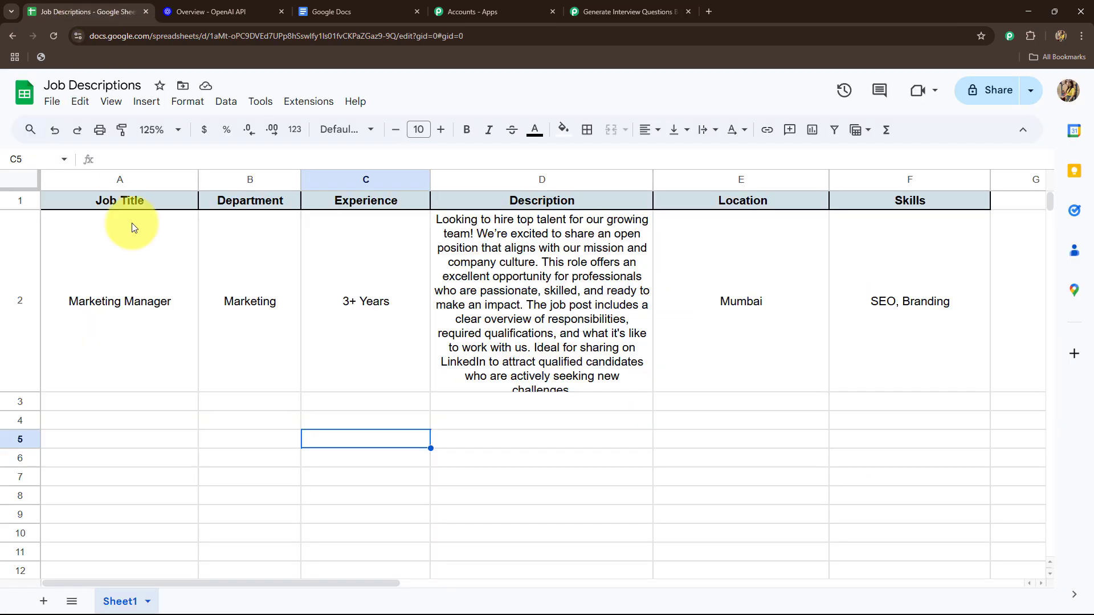
click(606, 12)
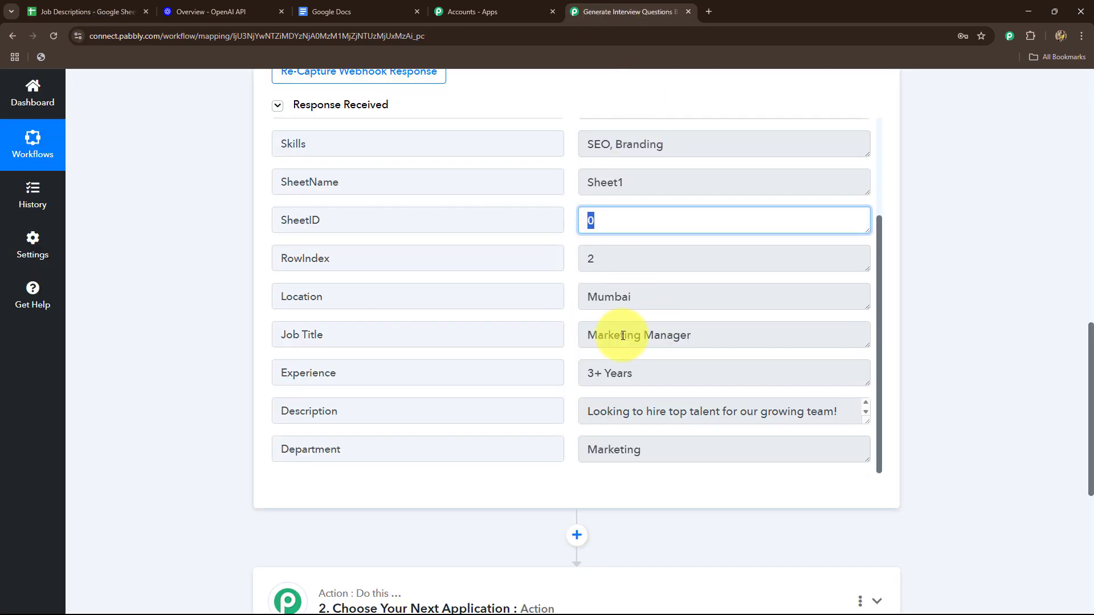
click(583, 345)
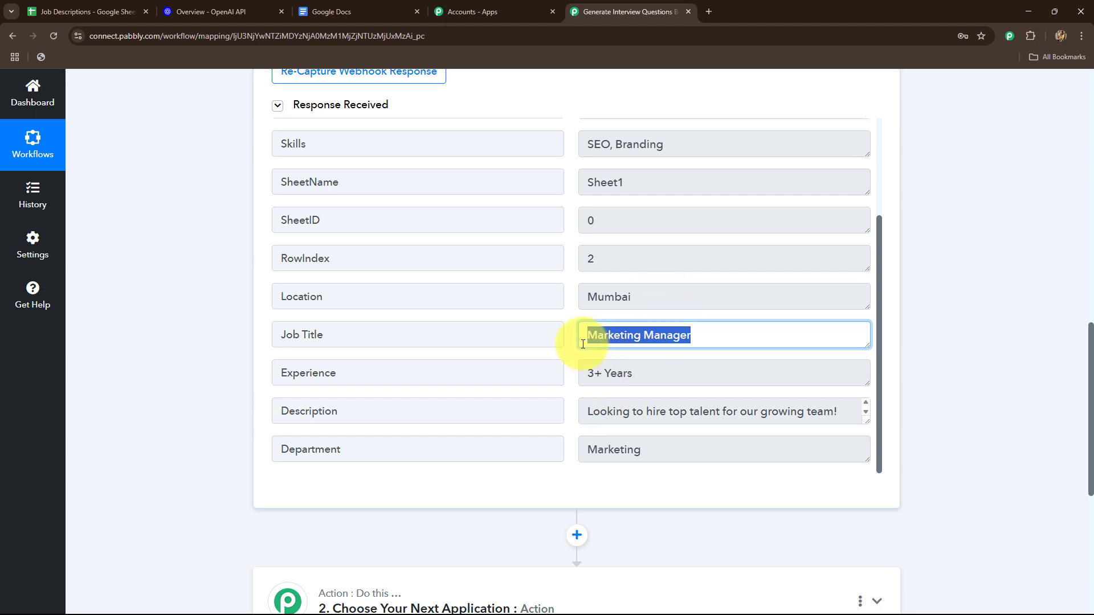
click(595, 301)
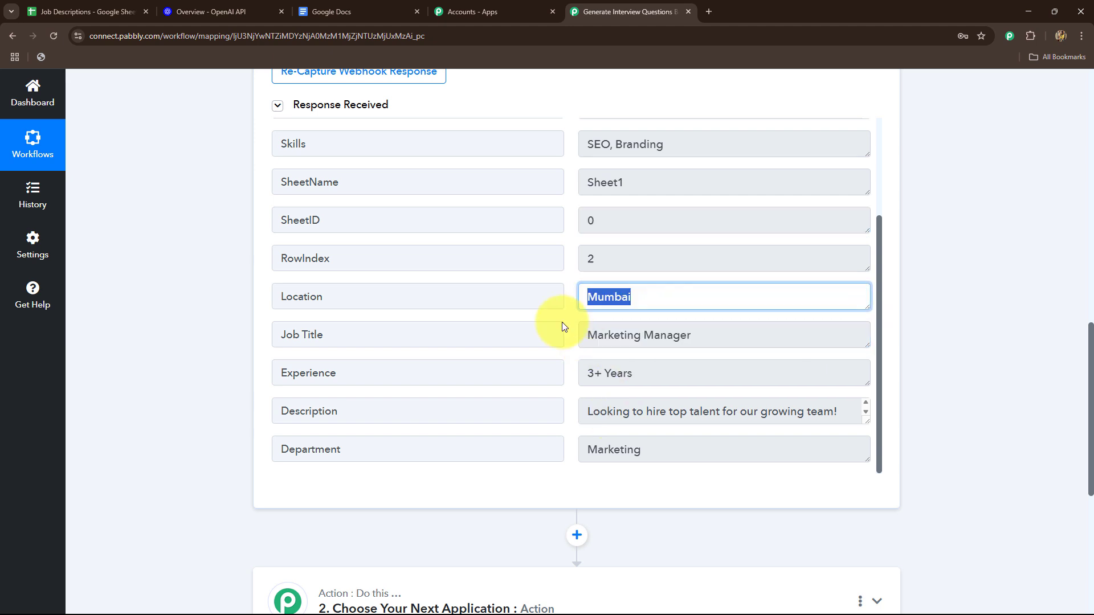
click(632, 373)
click(621, 411)
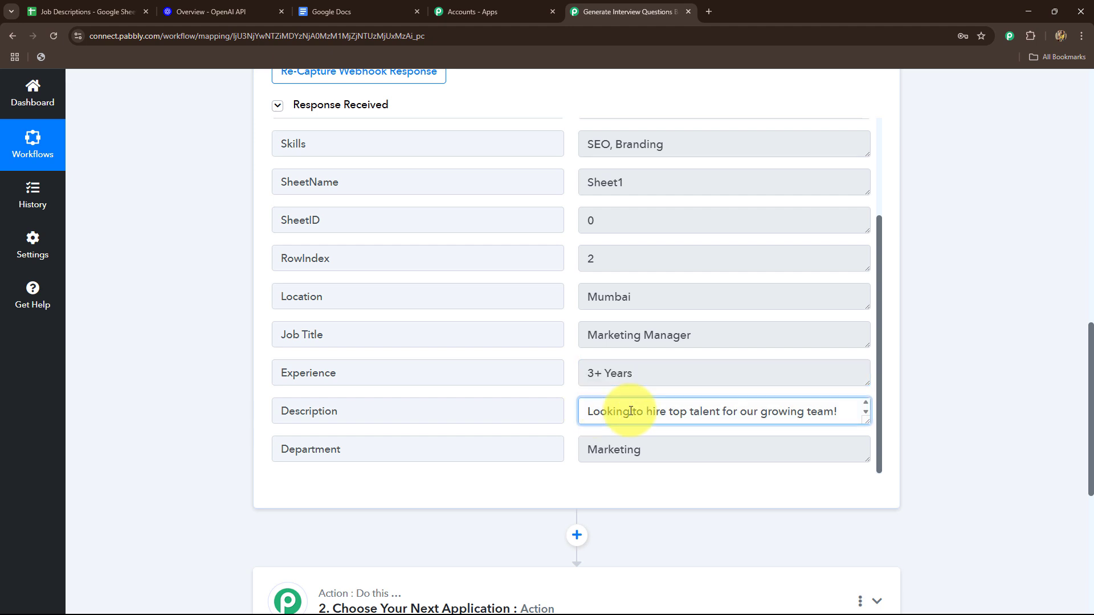
click(659, 451)
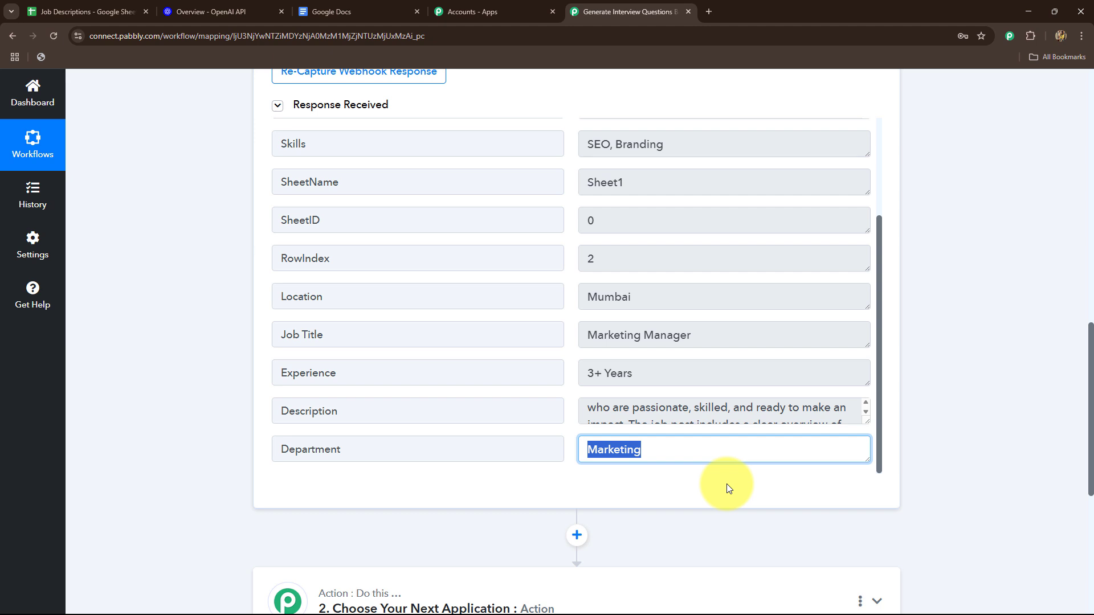
Set the workflow's action app to OpenAI (ChatGPT, DALL-E, Whisper) with the action event ChatGPT
click(240, 11)
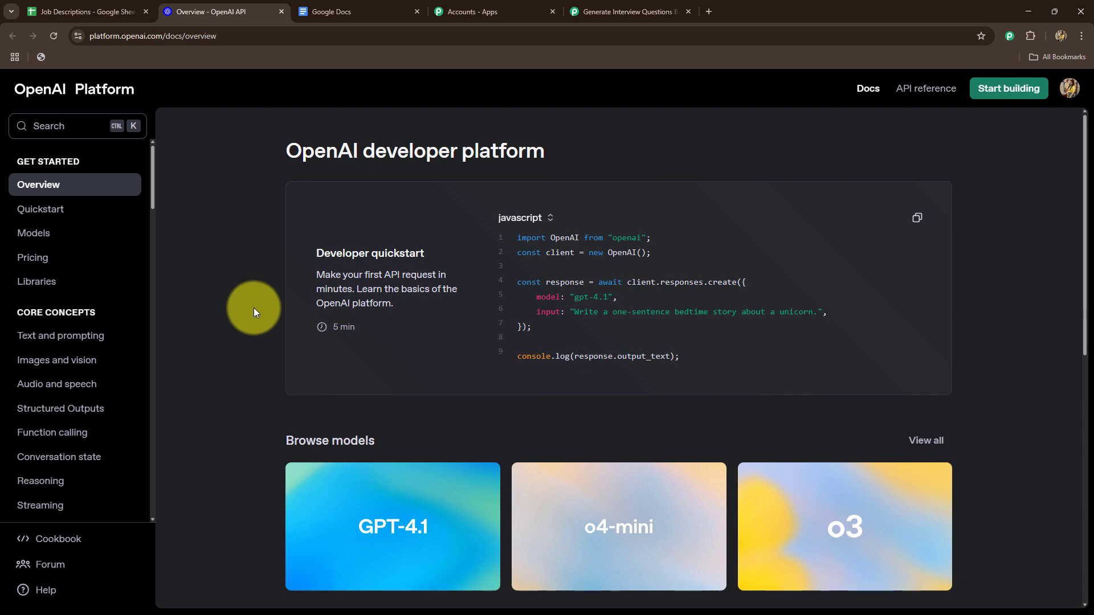
click(597, 13)
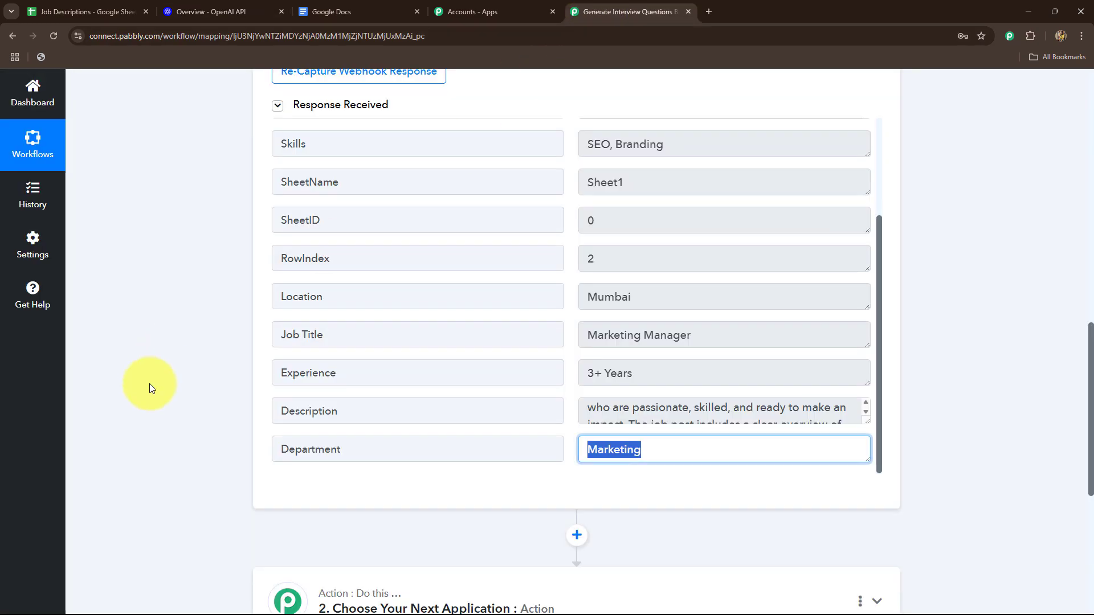
scroll(371, 274, down, 6)
click(370, 274)
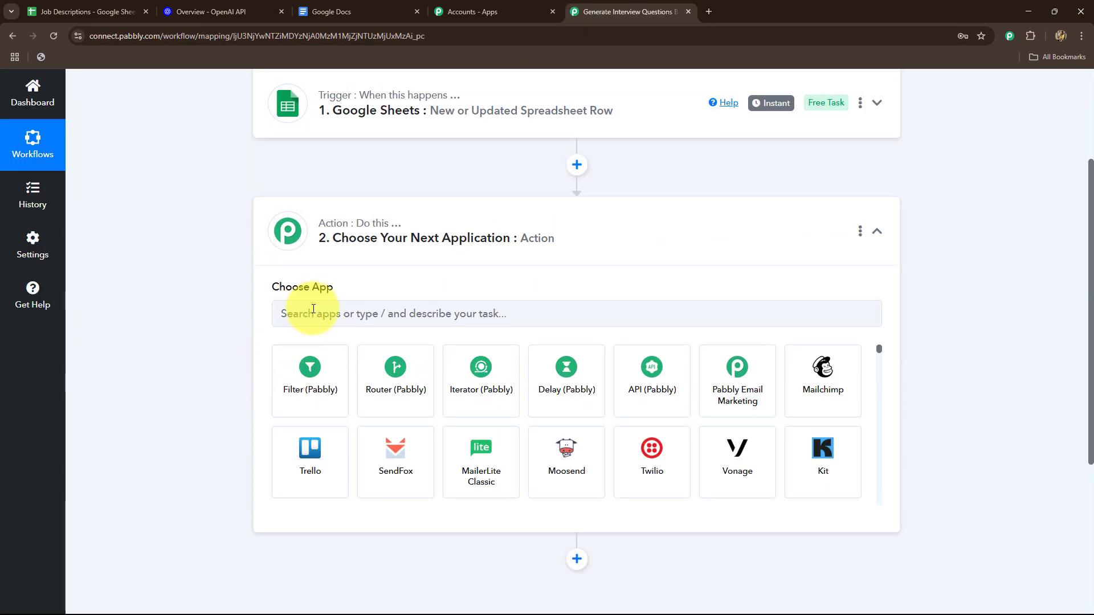
text(Op)
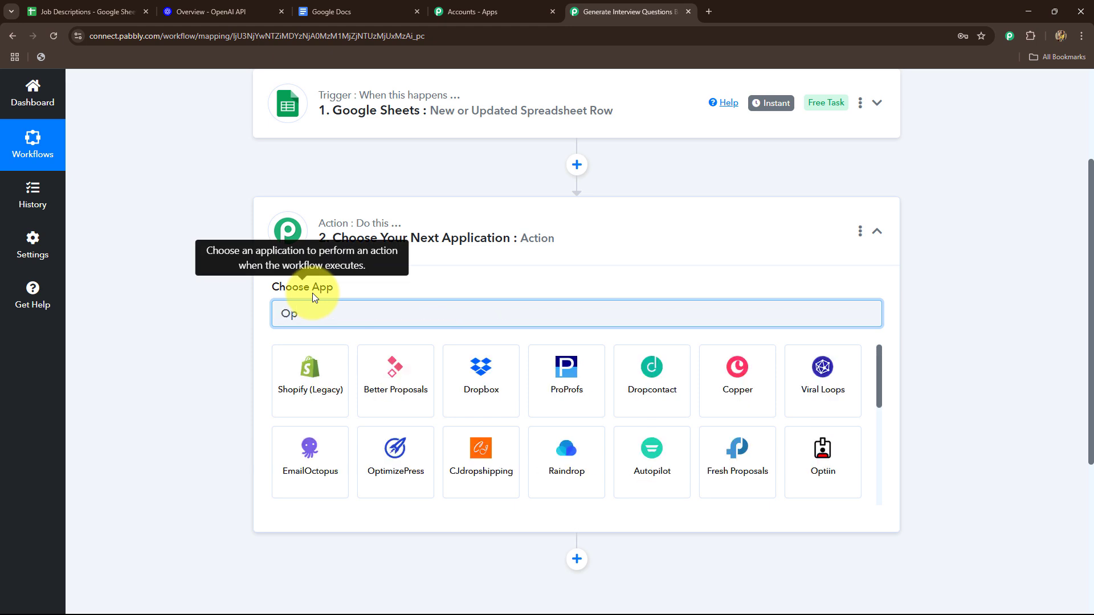
text(en)
click(377, 390)
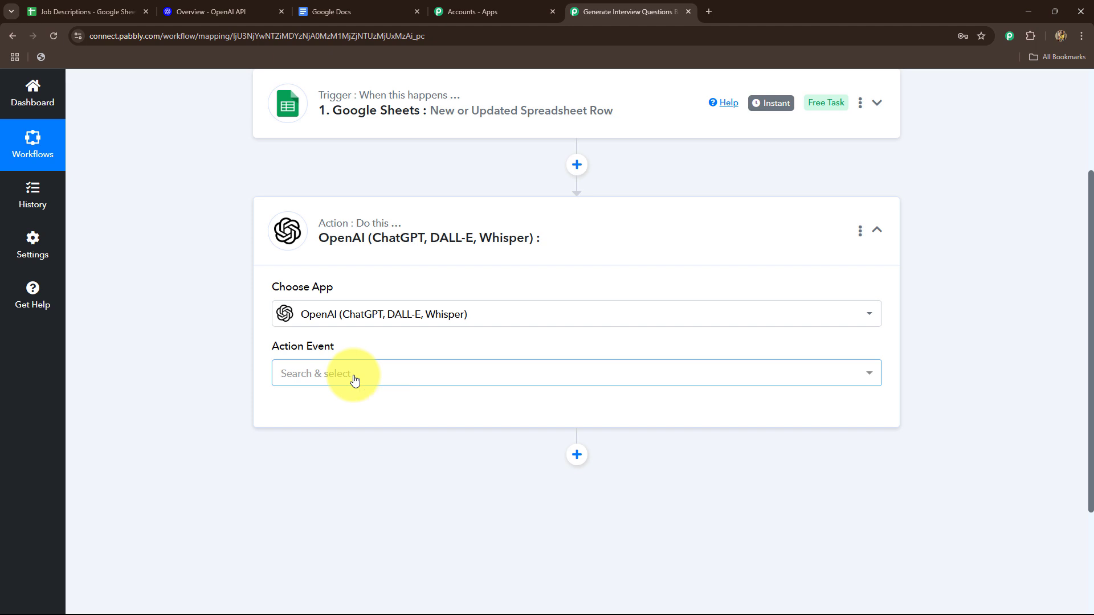
click(354, 378)
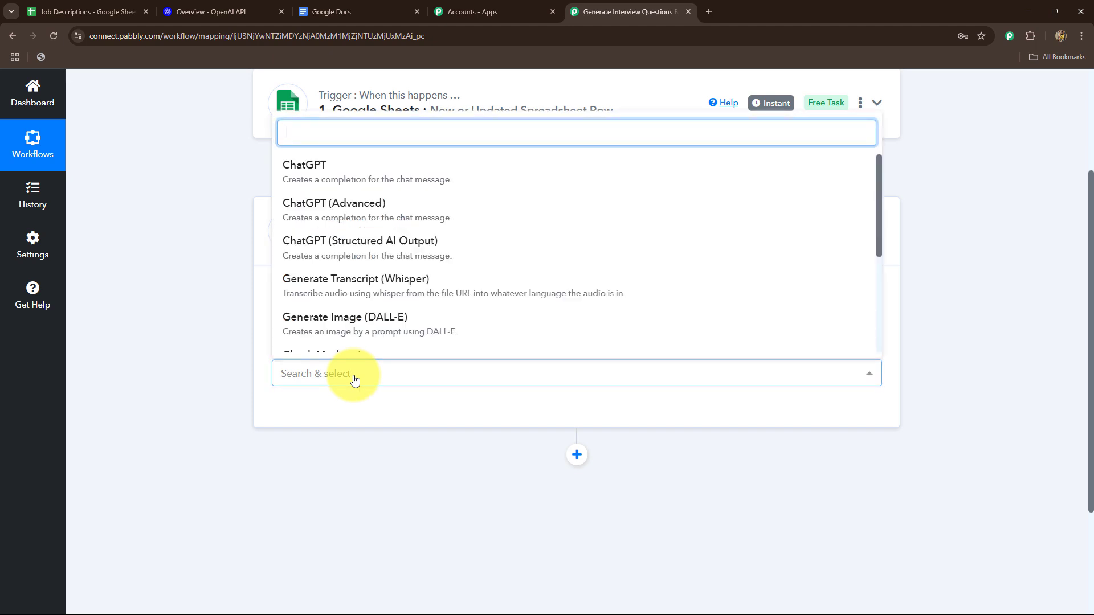
click(328, 169)
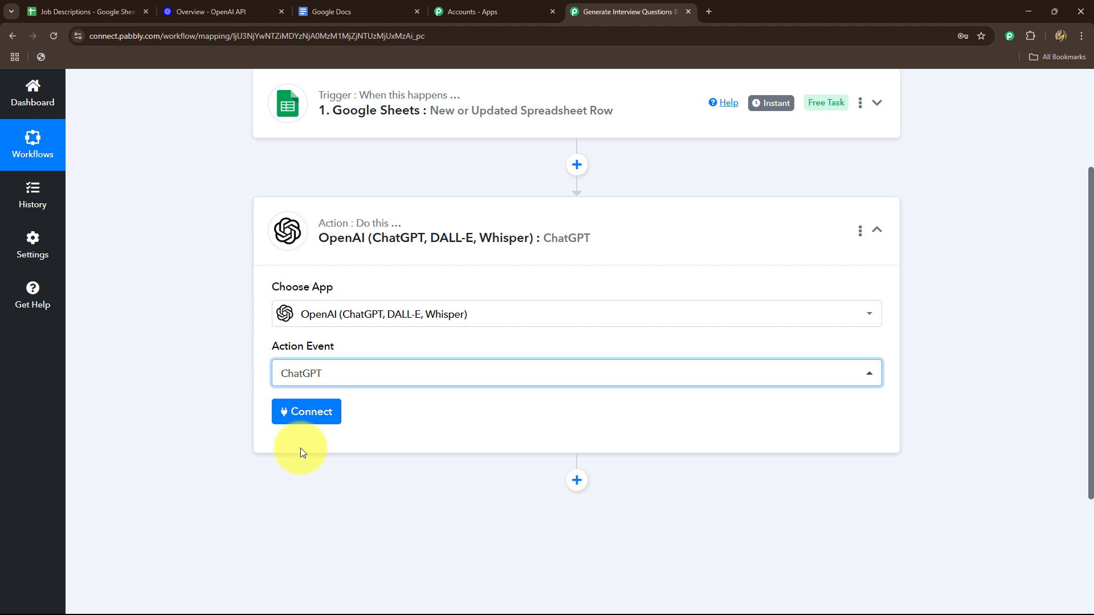
Start adding a new OpenAI connection for the ChatGPT action and open the OpenAI API keys page
click(302, 414)
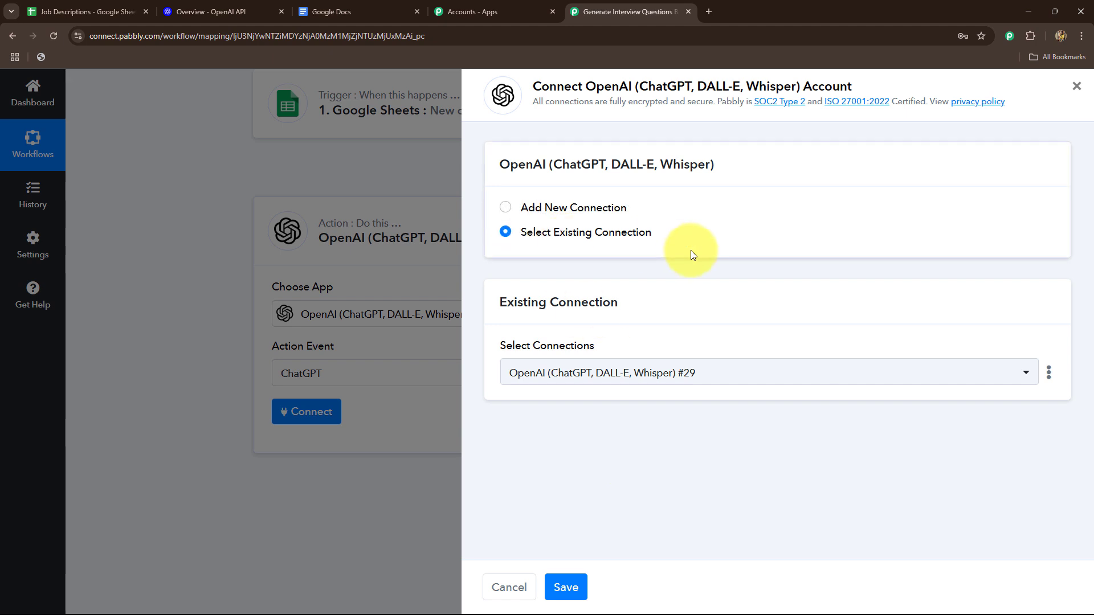
click(505, 208)
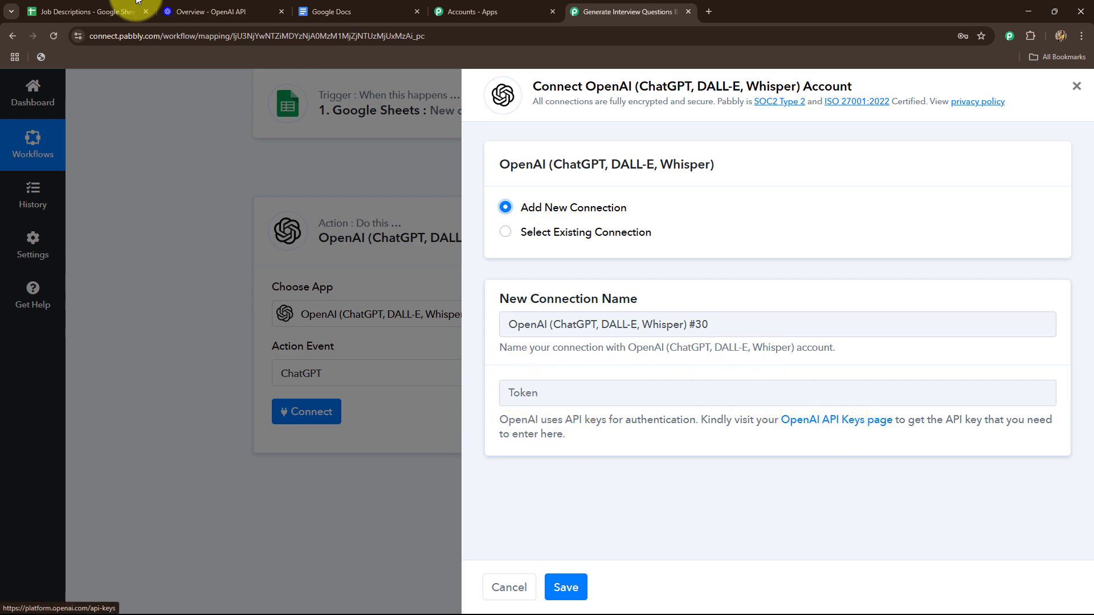
click(182, 11)
click(625, 11)
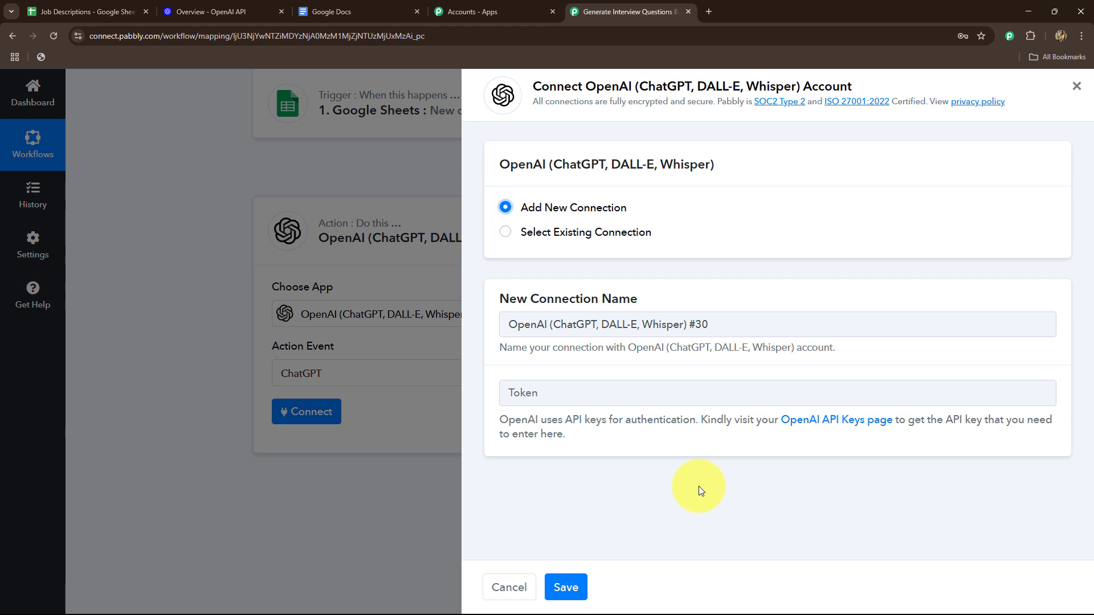
click(808, 427)
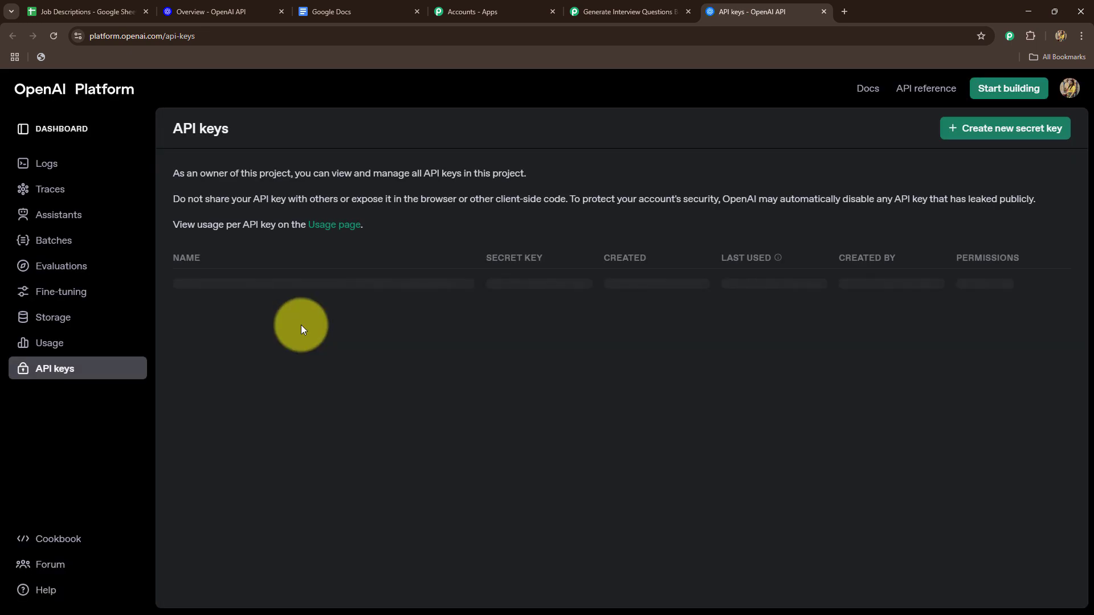
Create a secret key named New Job in the Default project with All permissions, and copy the key
click(975, 126)
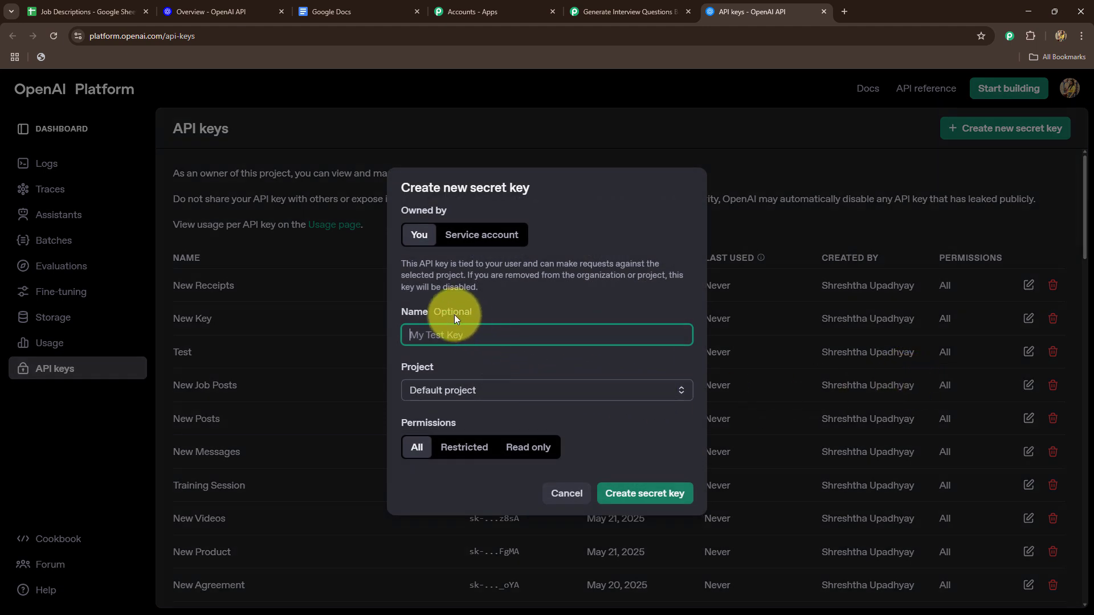
text(New TE)
key(BackSpace)
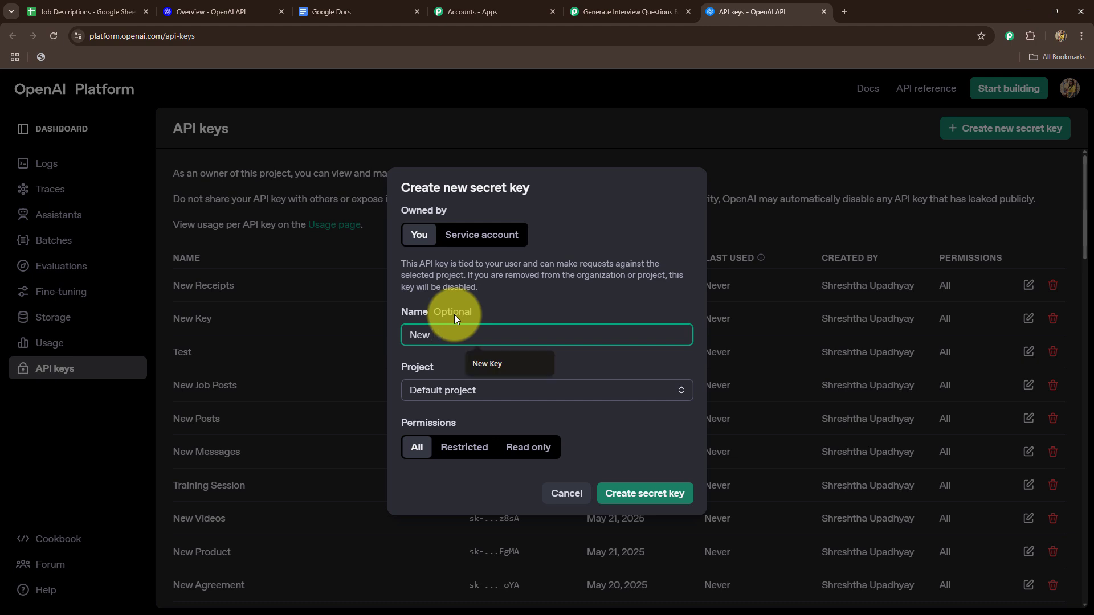
text(Job)
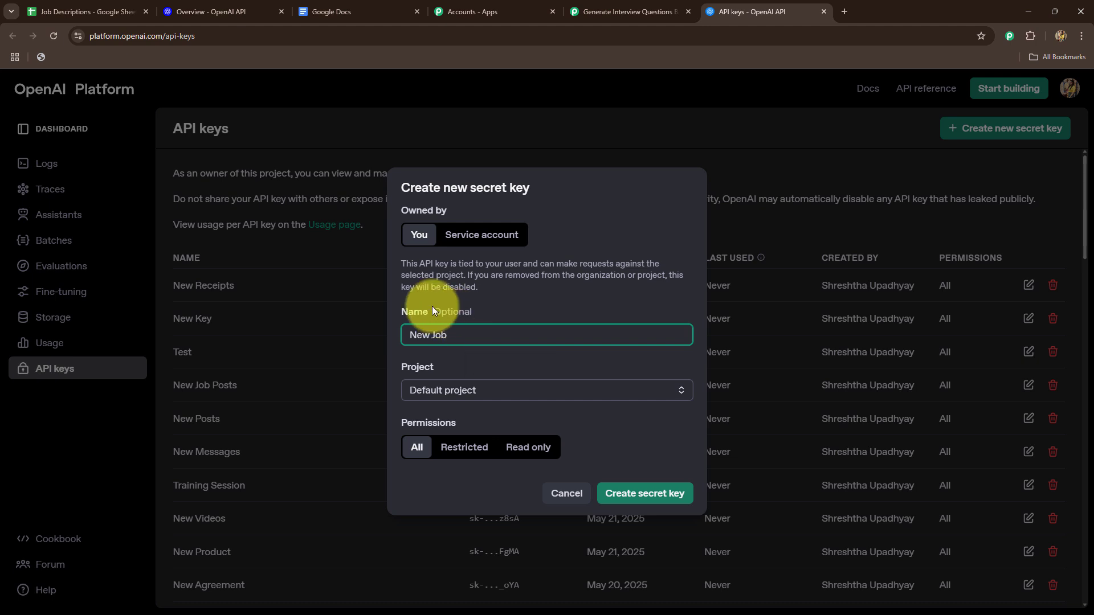
click(457, 393)
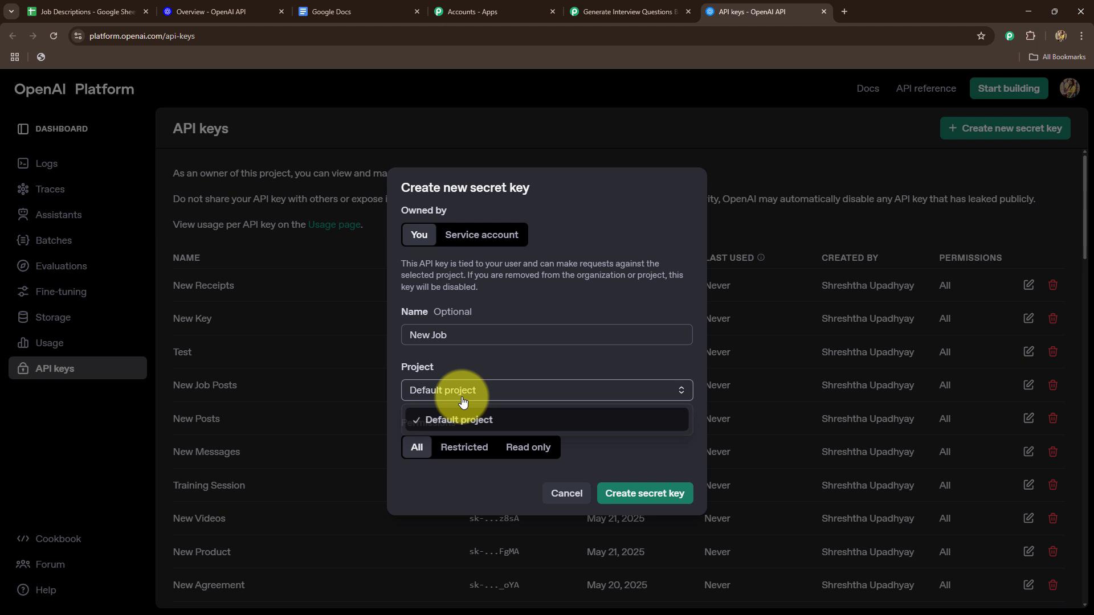
click(477, 485)
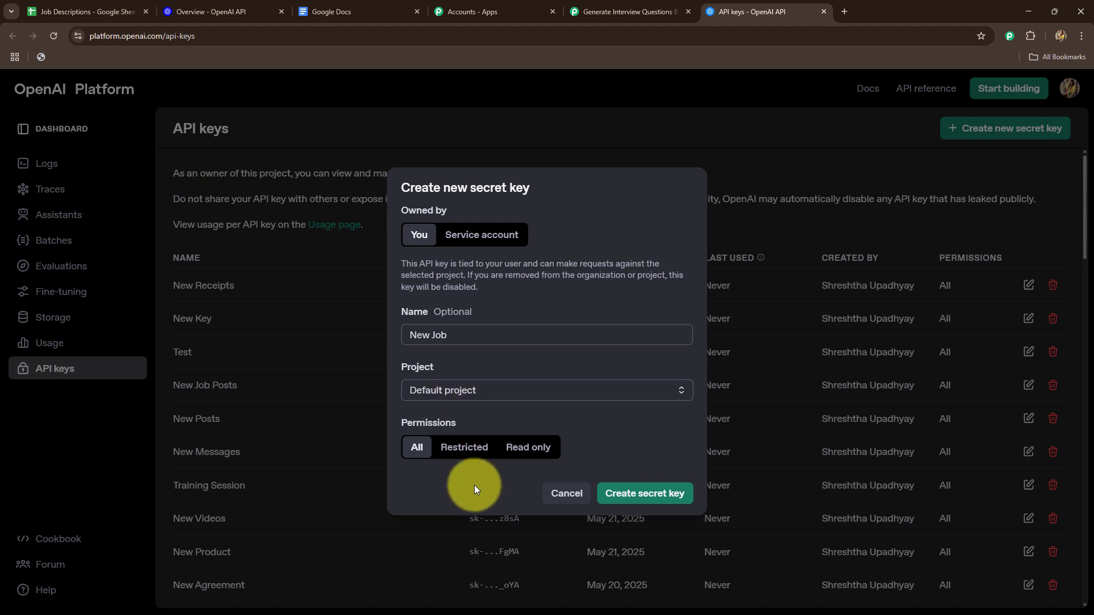
click(674, 493)
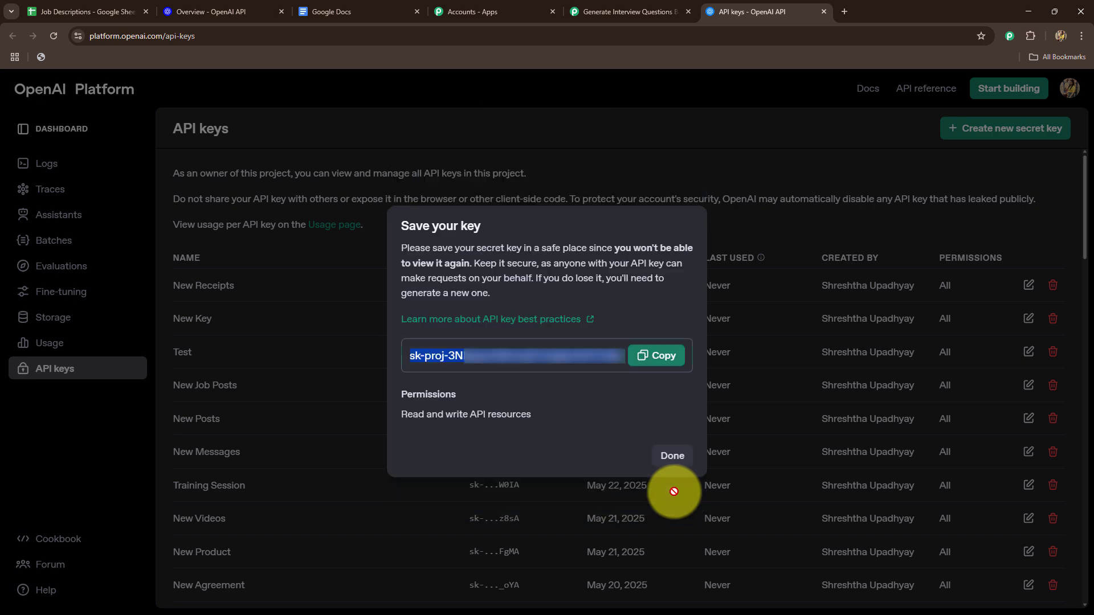
click(652, 356)
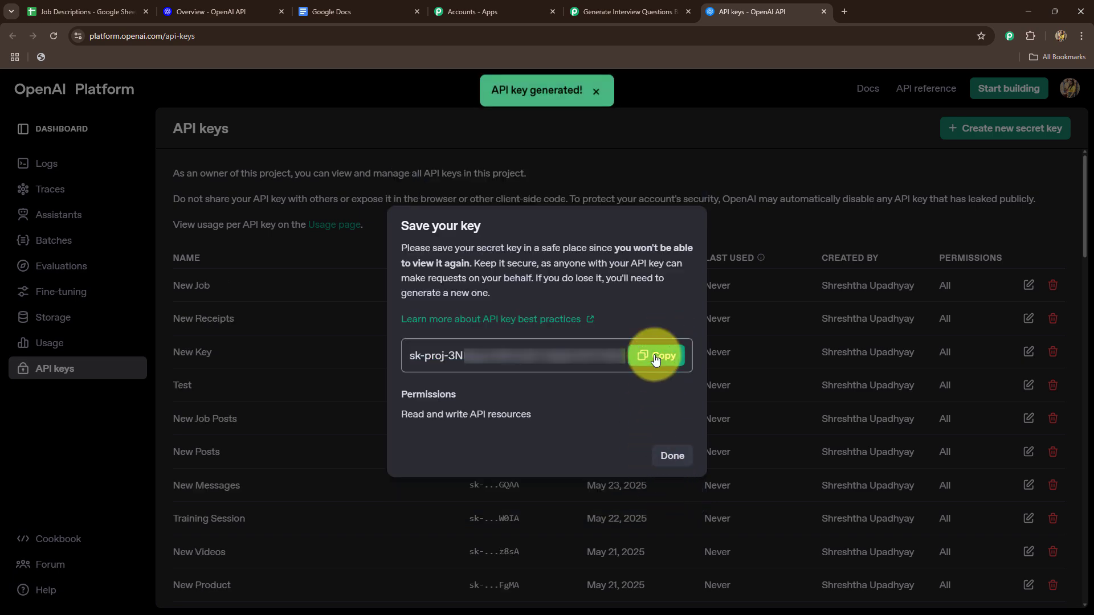
click(672, 456)
Return to the Pabbly Connect workflow and paste the API key as the new OpenAI connection's token
click(601, 5)
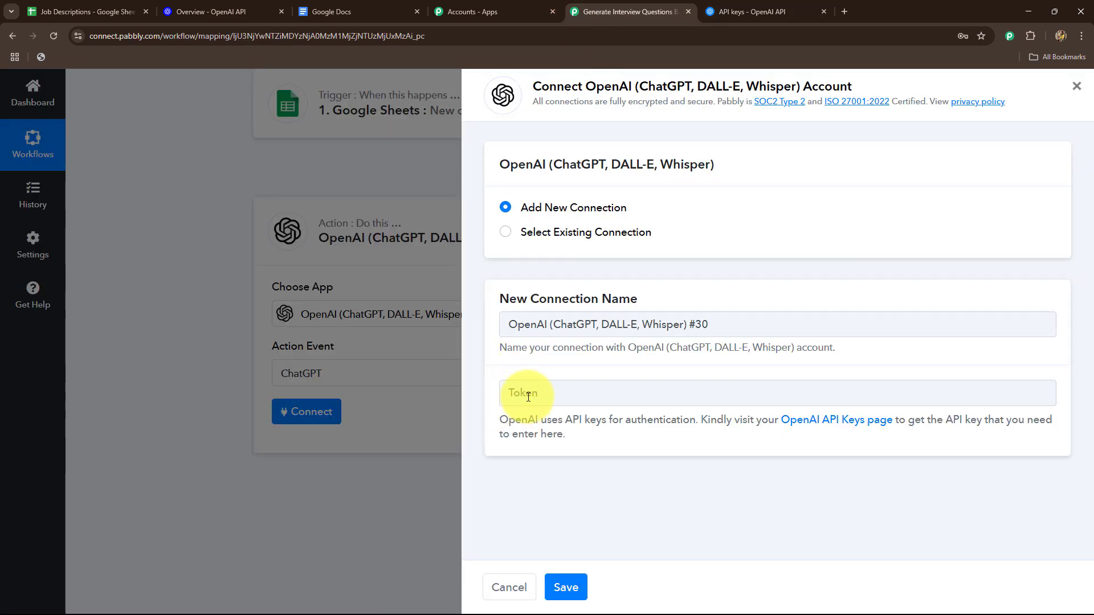
click(520, 391)
key(ctrl+v)
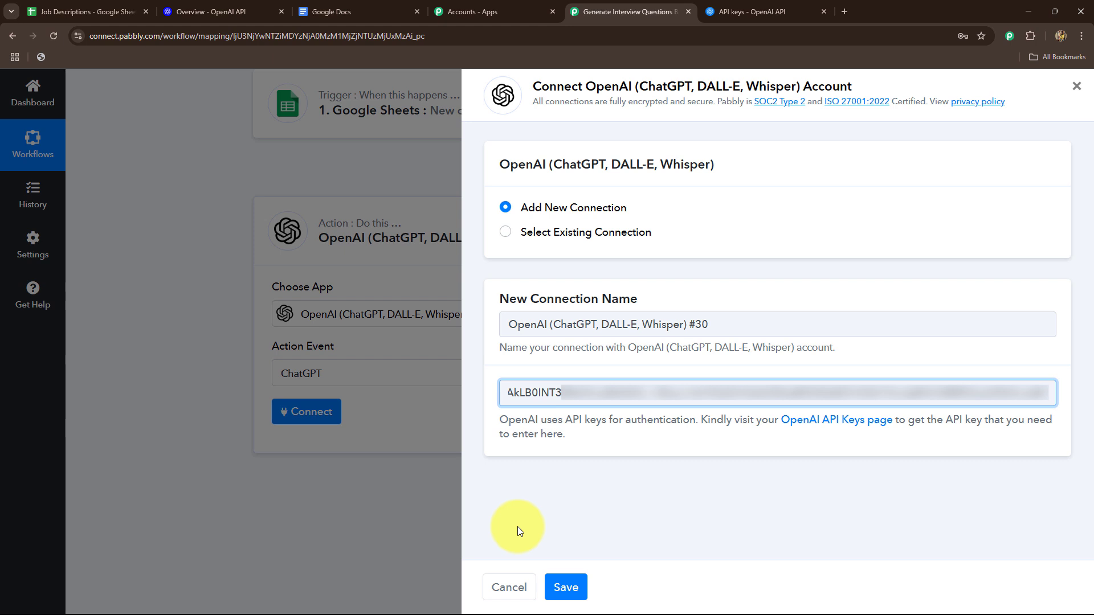
Connect the ChatGPT action through the existing connection OpenAI (ChatGPT, DALL-E, Whisper) #29 and save it
click(512, 241)
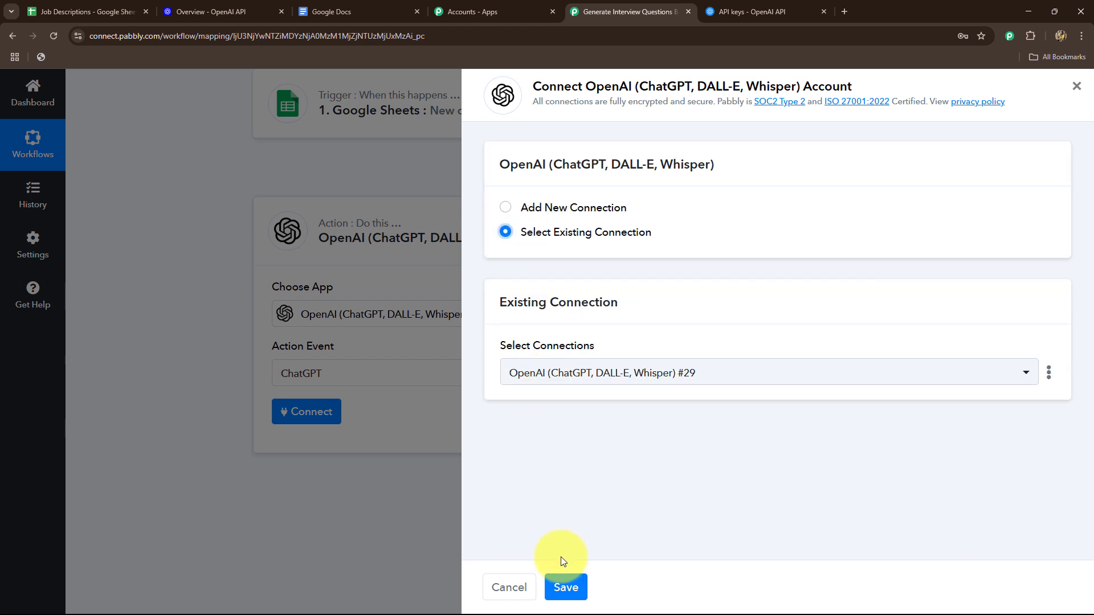
click(564, 587)
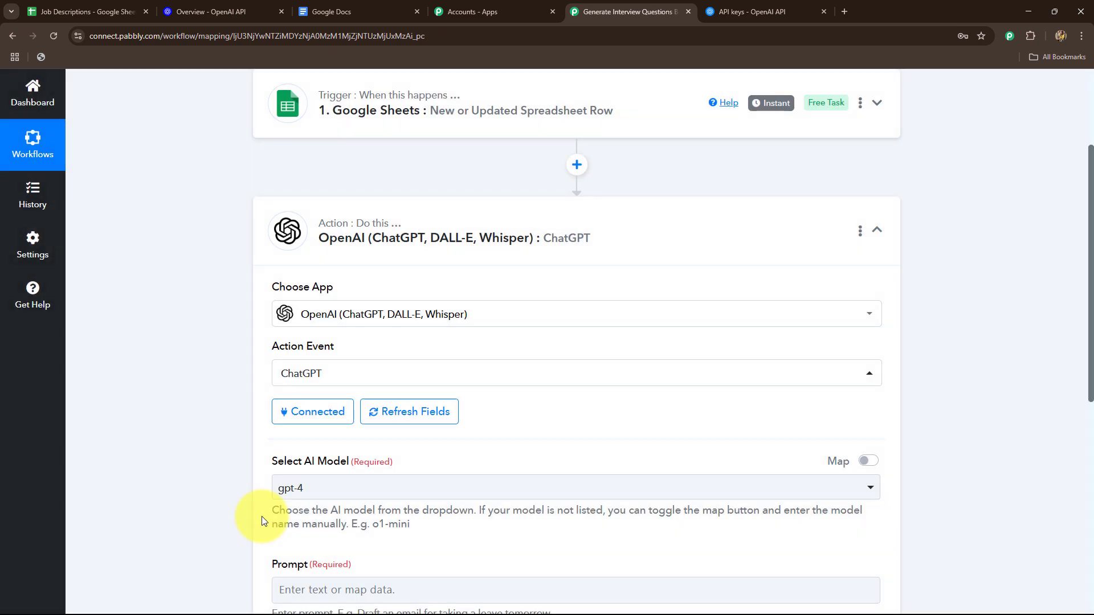
Set the ChatGPT action's AI model to gpt-4o-mini
scroll(244, 404, down, 4)
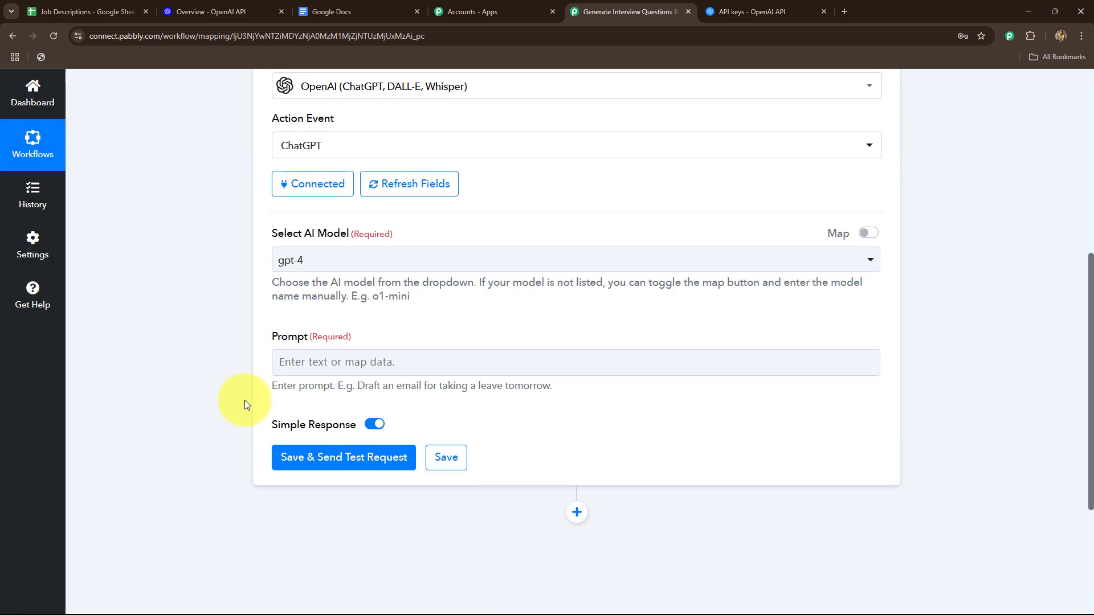
scroll(244, 405, down, 2)
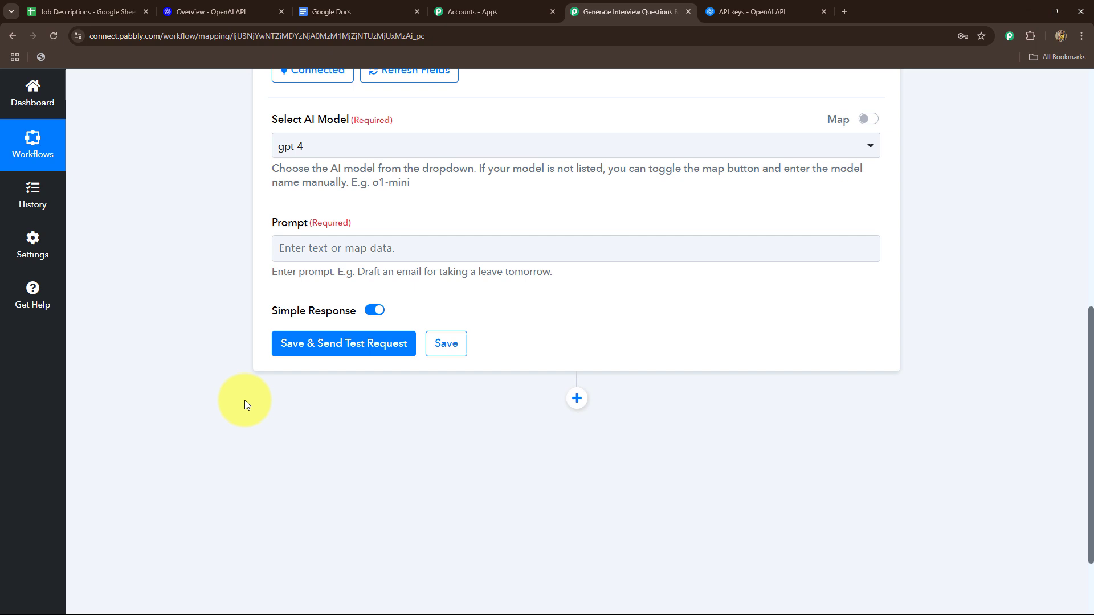
click(309, 149)
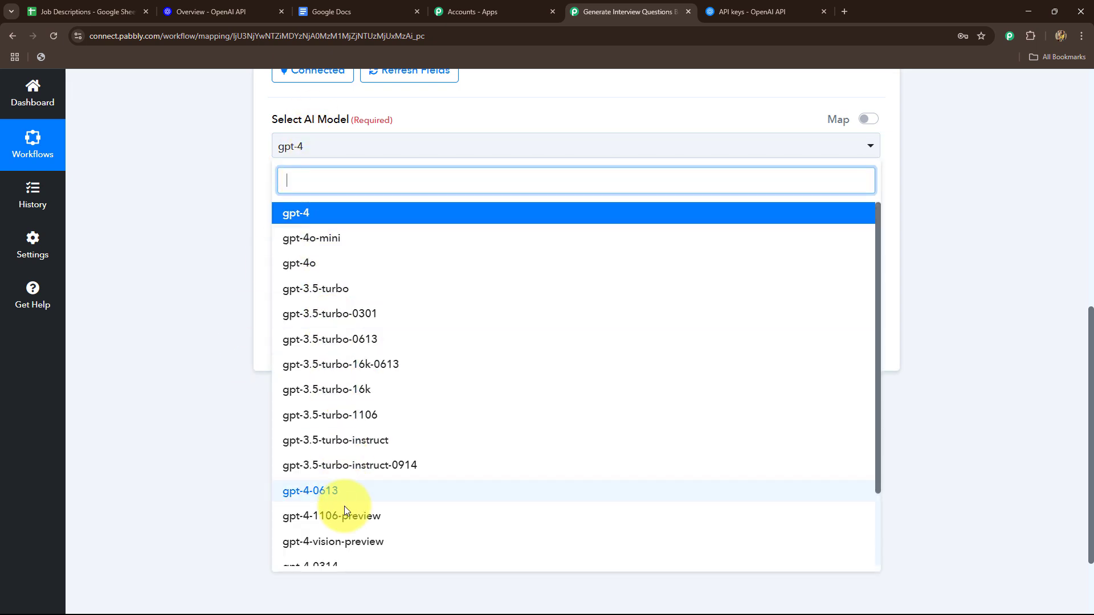
scroll(361, 500, down, 2)
scroll(361, 500, up, 2)
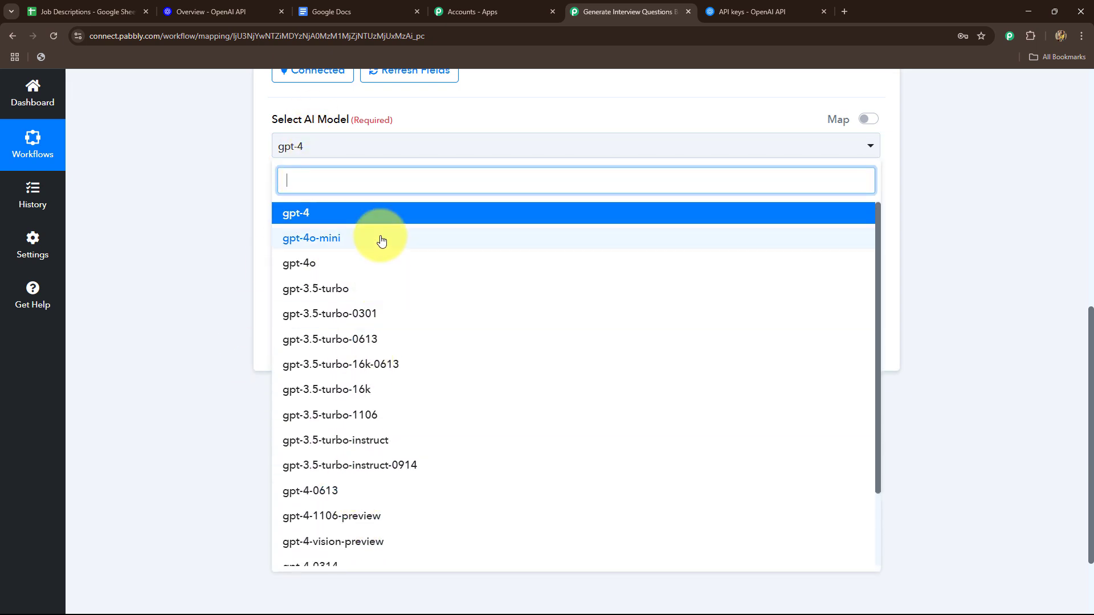
scroll(374, 522, down, 3)
scroll(374, 520, up, 3)
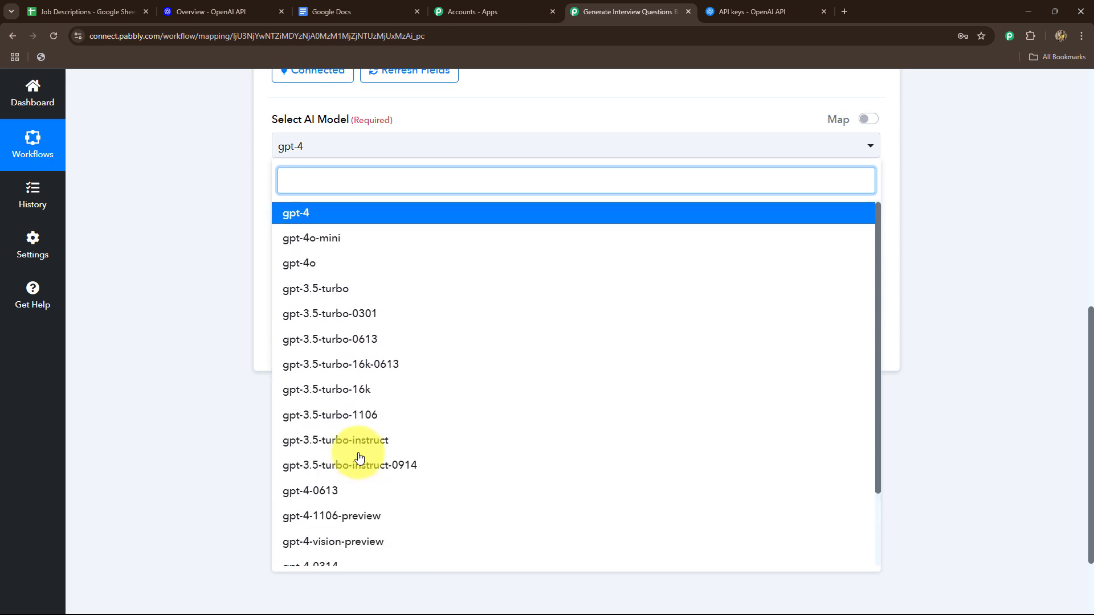
click(294, 239)
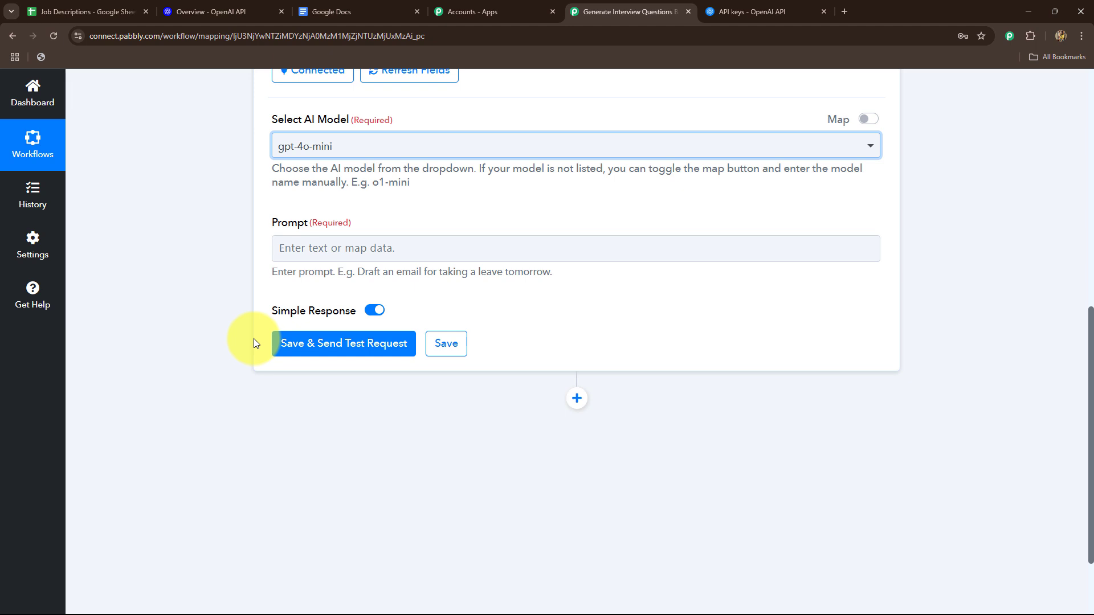
Check the job fields in the Job Descriptions sheet and paste the HR professional prompt requesting 7 relevant interview questions on technical and behavioral skills
click(289, 246)
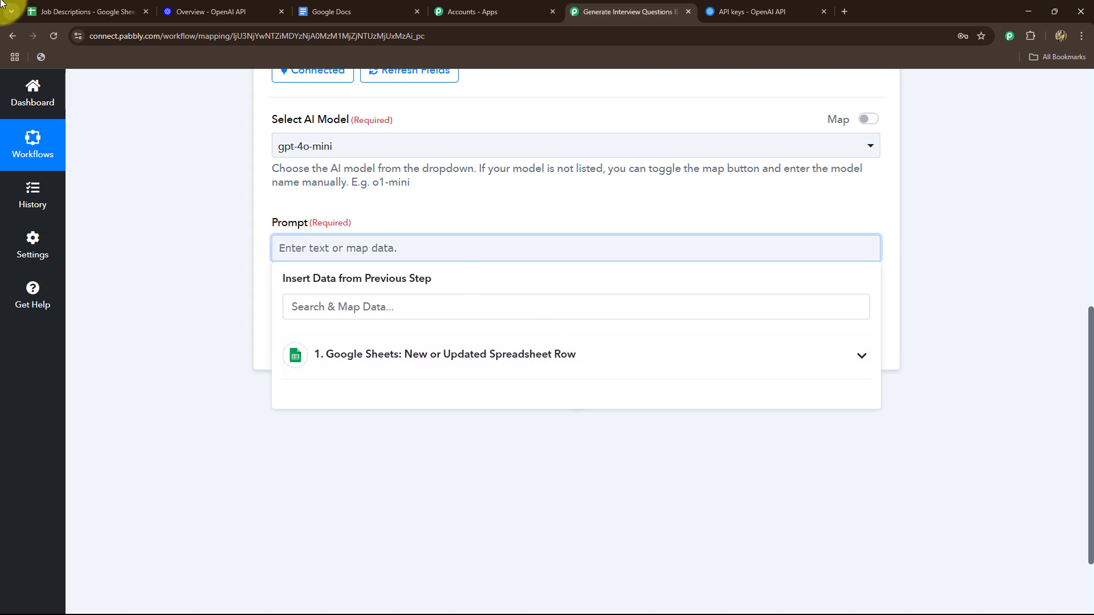
click(69, 11)
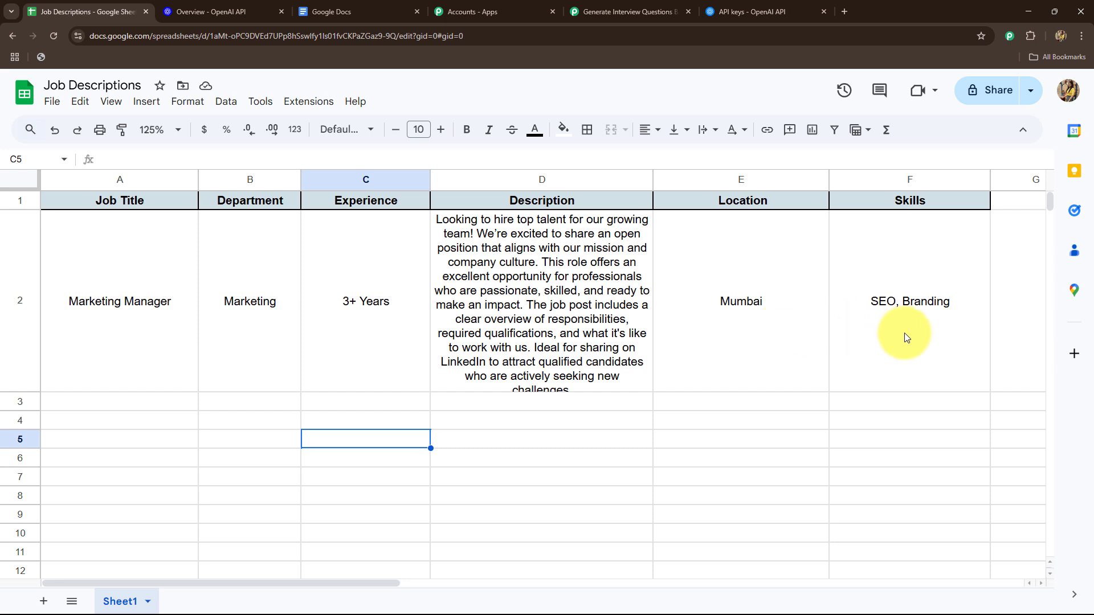
click(627, 11)
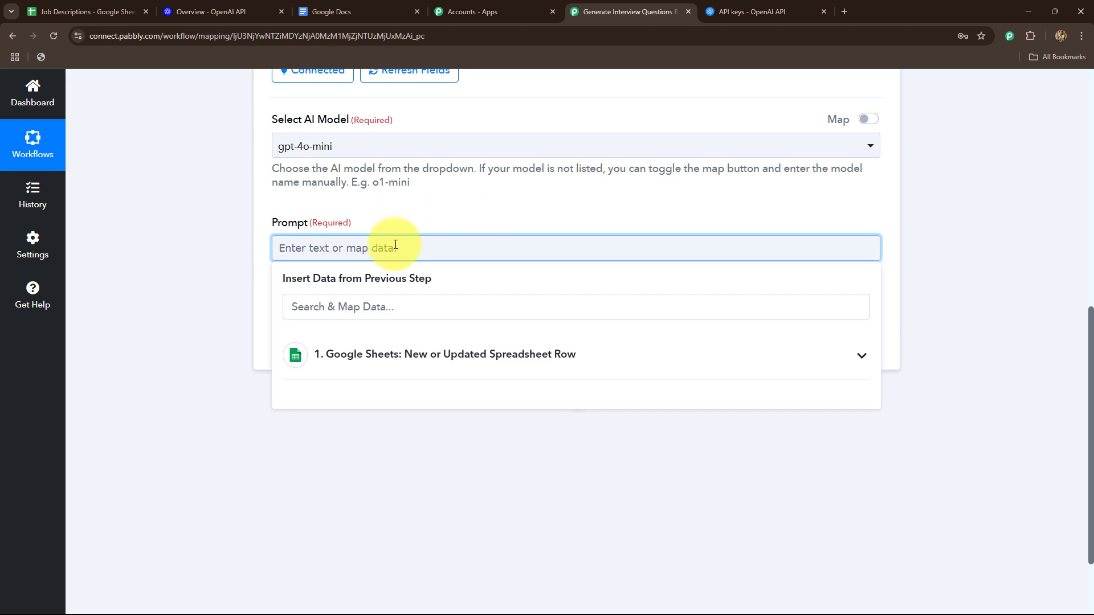
key(ctrl+v)
drag(281, 251, 413, 249)
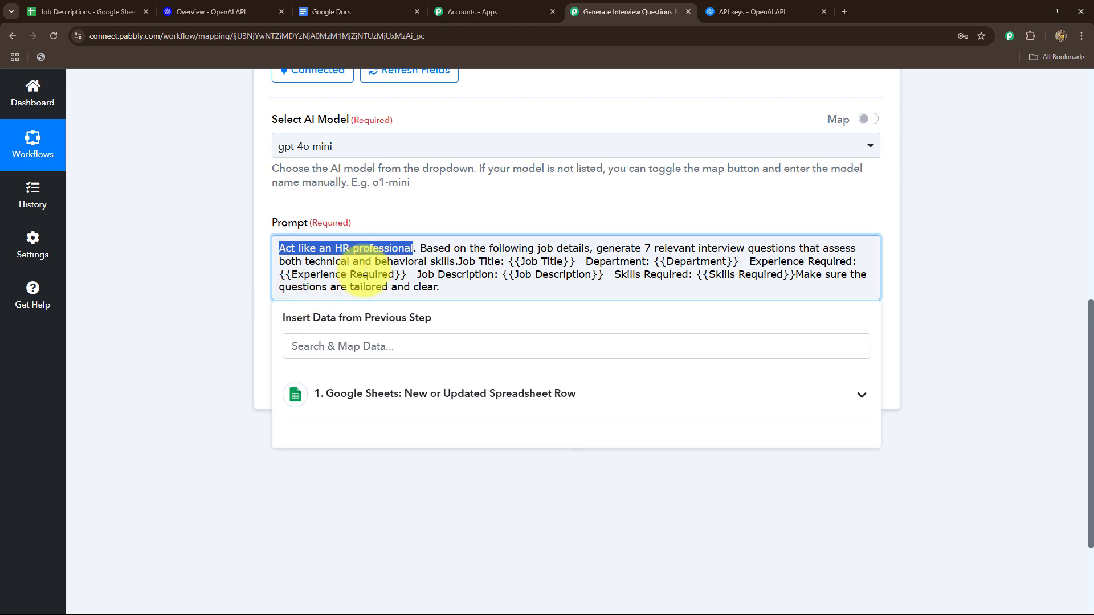
click(459, 263)
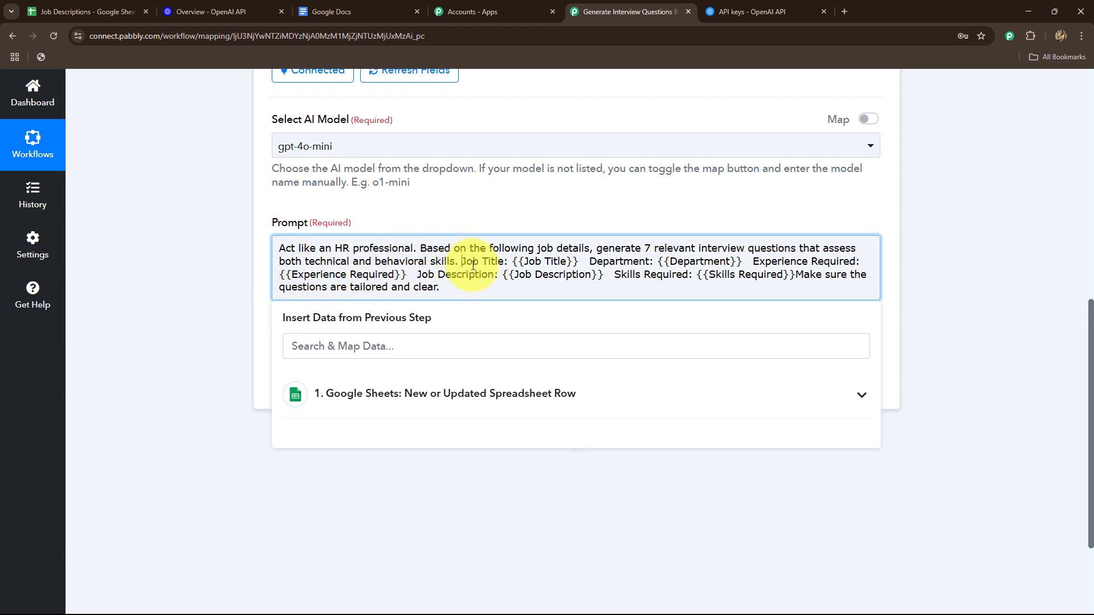
Replace the {{Job Title}} placeholder in the prompt with the Job Title field mapped from the Google Sheets trigger
drag(581, 263, 513, 262)
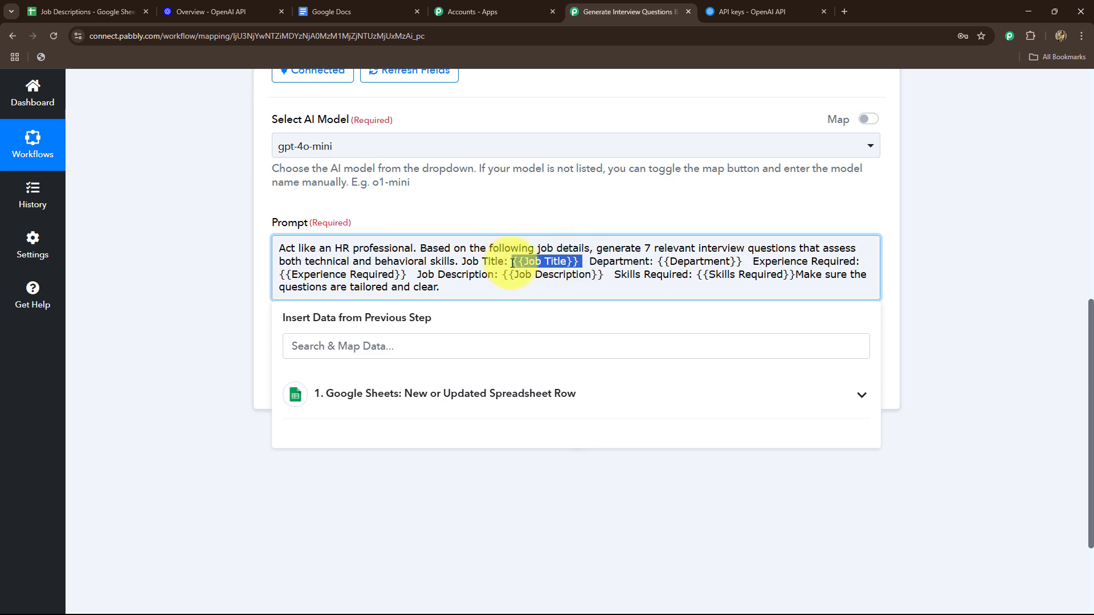
key(BackSpace)
click(403, 401)
scroll(228, 467, down, 3)
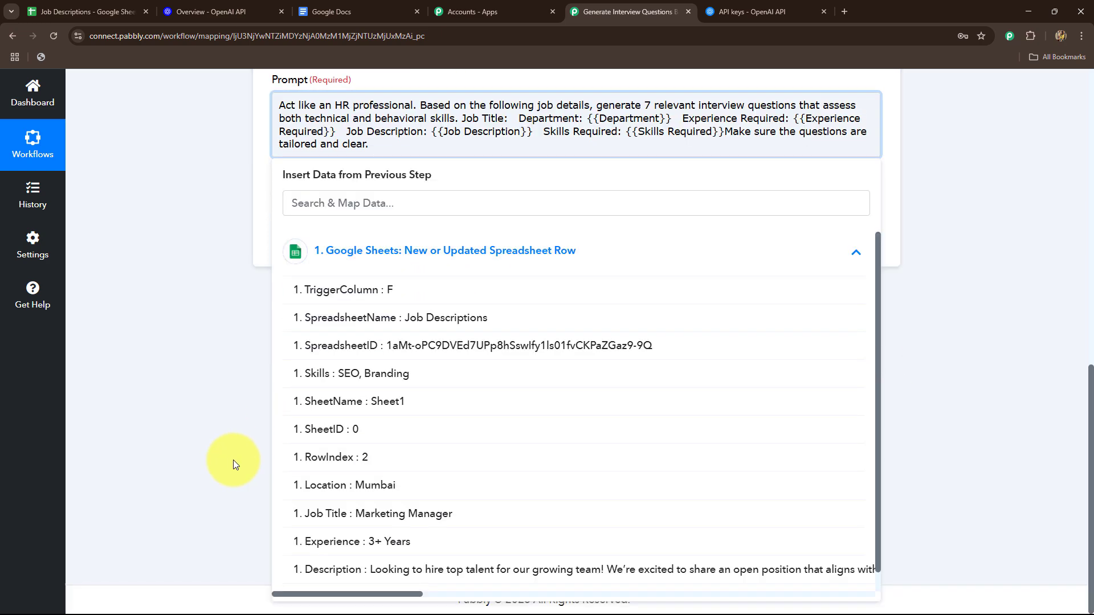
scroll(439, 507, down, 1)
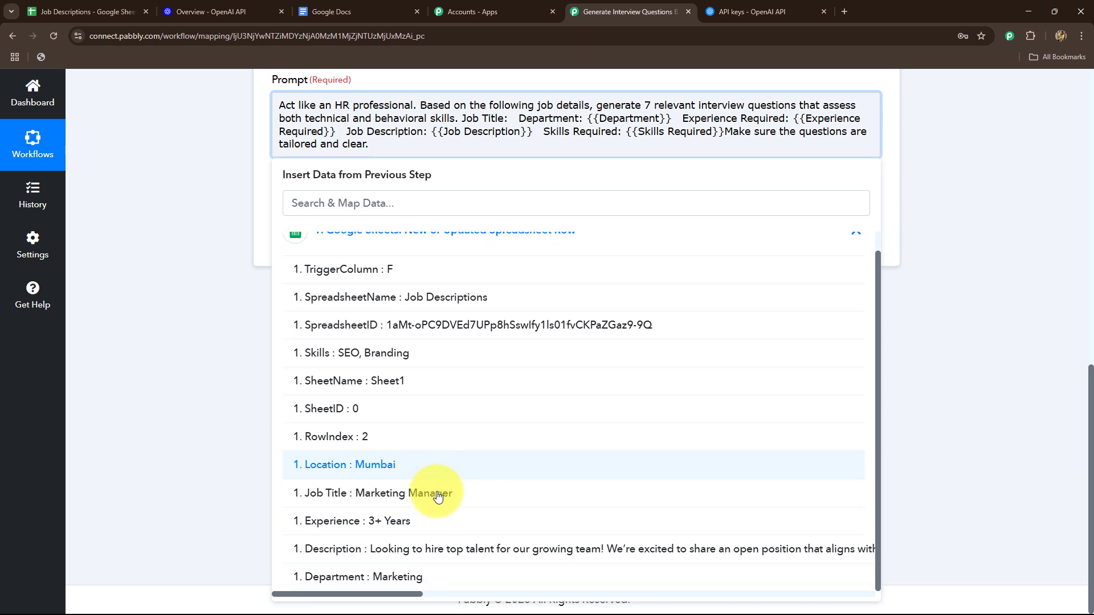
click(383, 494)
click(228, 405)
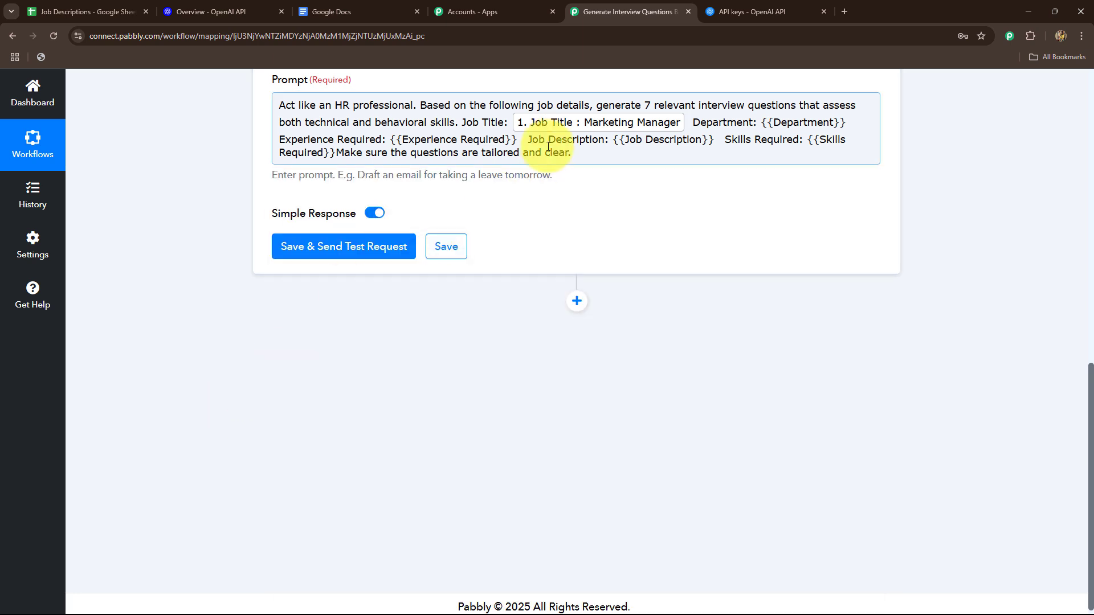
Replace the {{Department}} placeholder in the prompt with the mapped Department field from the Google Sheets trigger
drag(763, 124, 845, 123)
key(BackSpace)
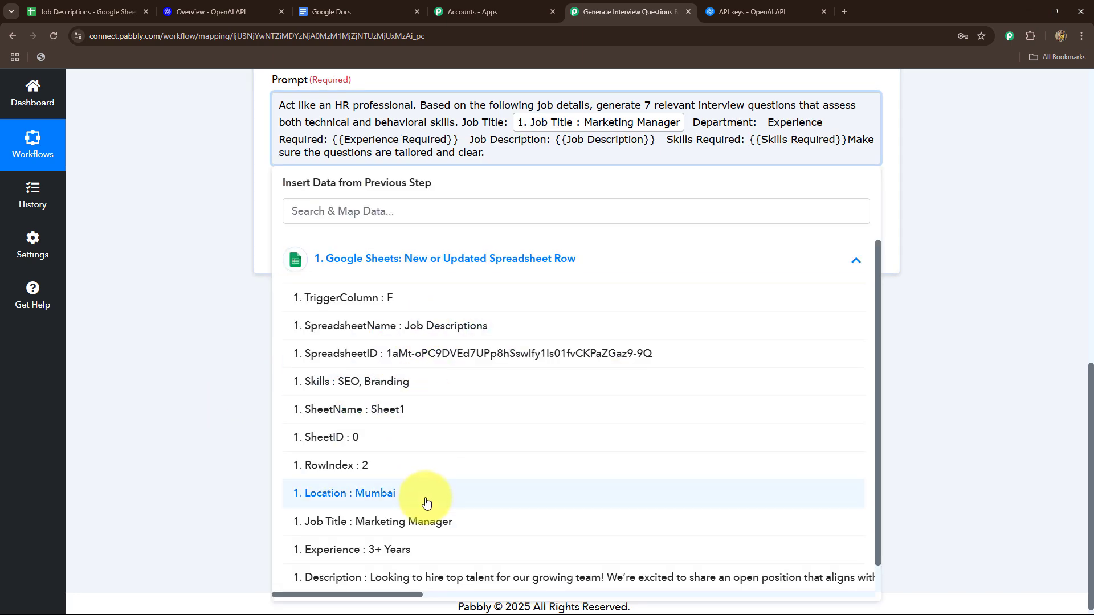
scroll(424, 503, down, 1)
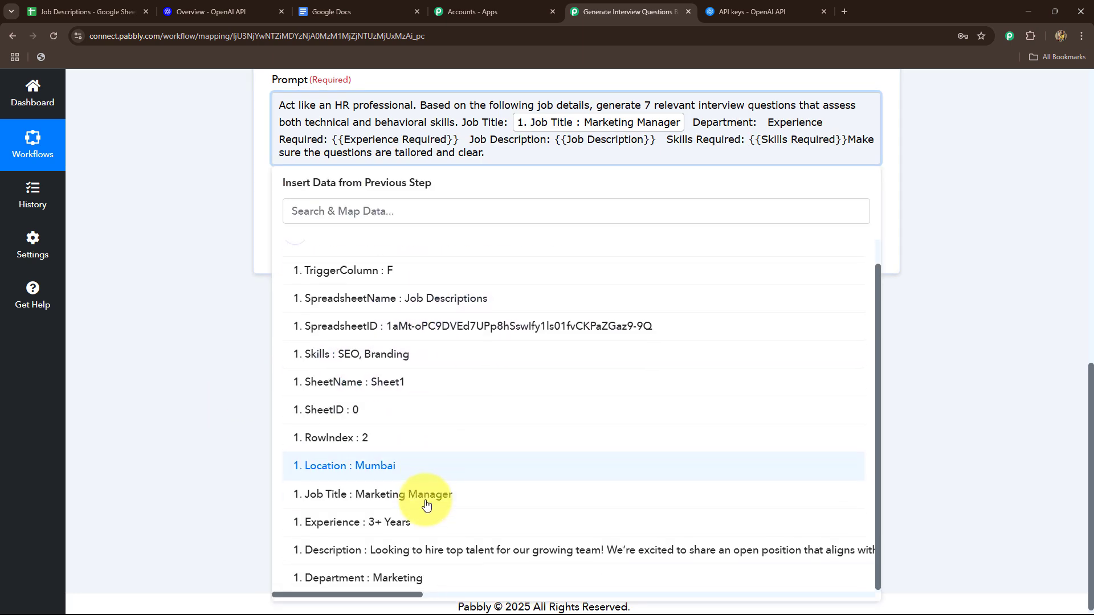
click(403, 577)
Replace the {{Experience Required}} placeholder in the prompt with the mapped Experience field from the Google Sheets trigger
click(545, 143)
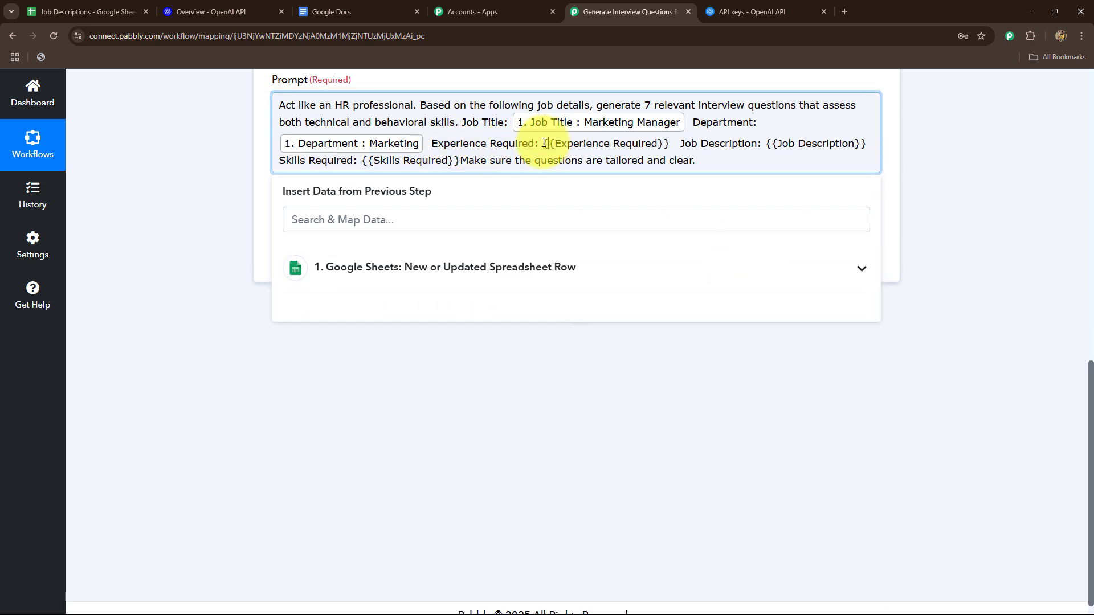
drag(544, 143, 667, 143)
key(BackSpace)
click(473, 267)
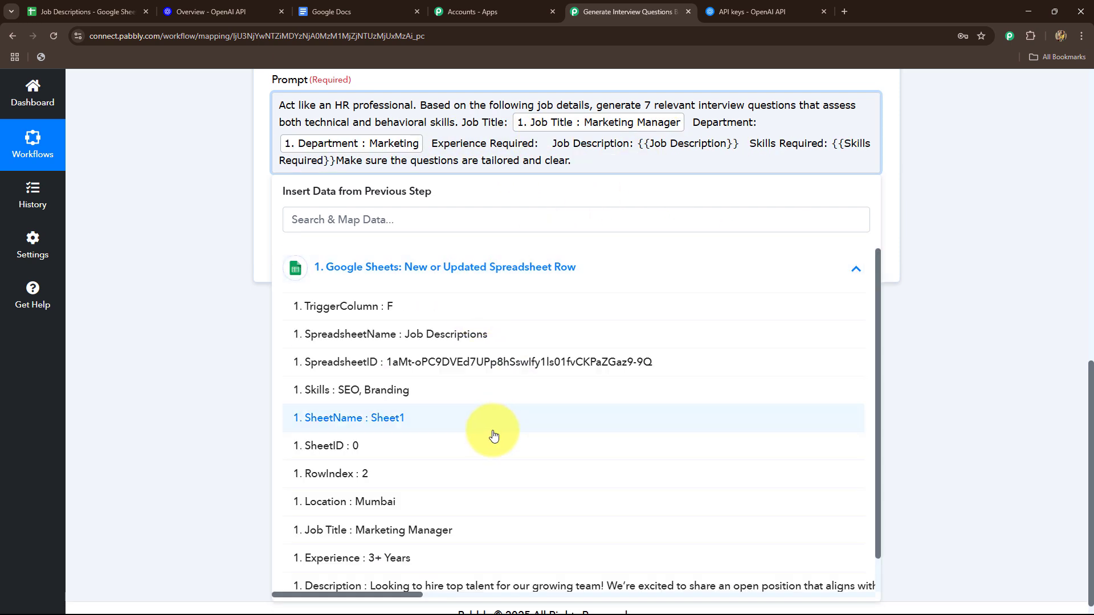
scroll(493, 439, down, 1)
click(494, 521)
Replace the prompt's {{Job Description}} and {{Skills Required}} placeholders with the mapped Description and Skills fields
drag(779, 143, 327, 164)
click(399, 549)
drag(370, 234, 466, 240)
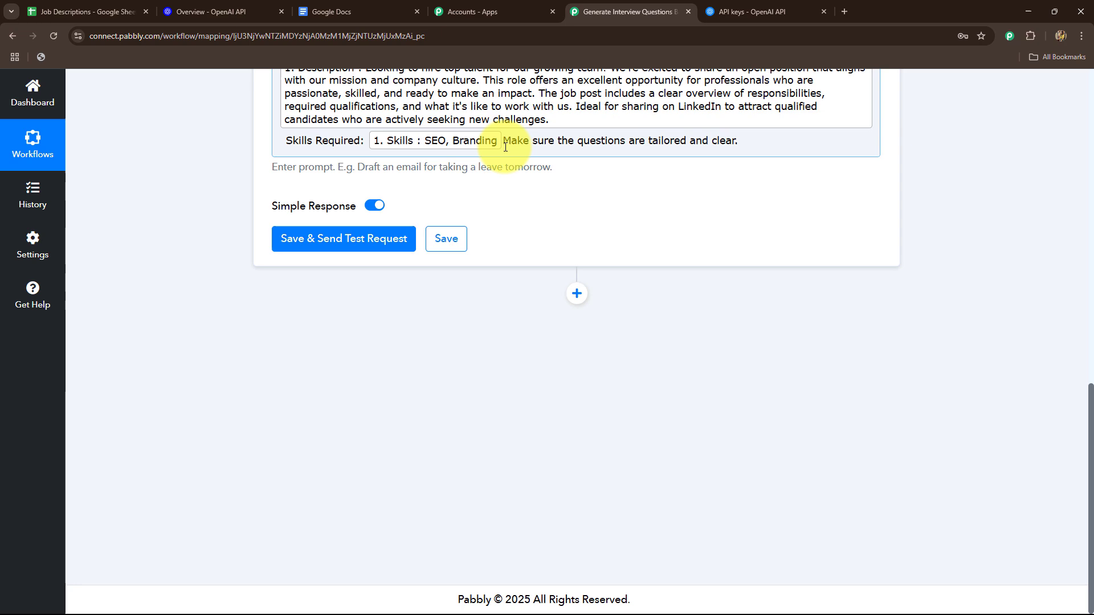
Save the ChatGPT action with the completed prompt and send a test request
click(506, 142)
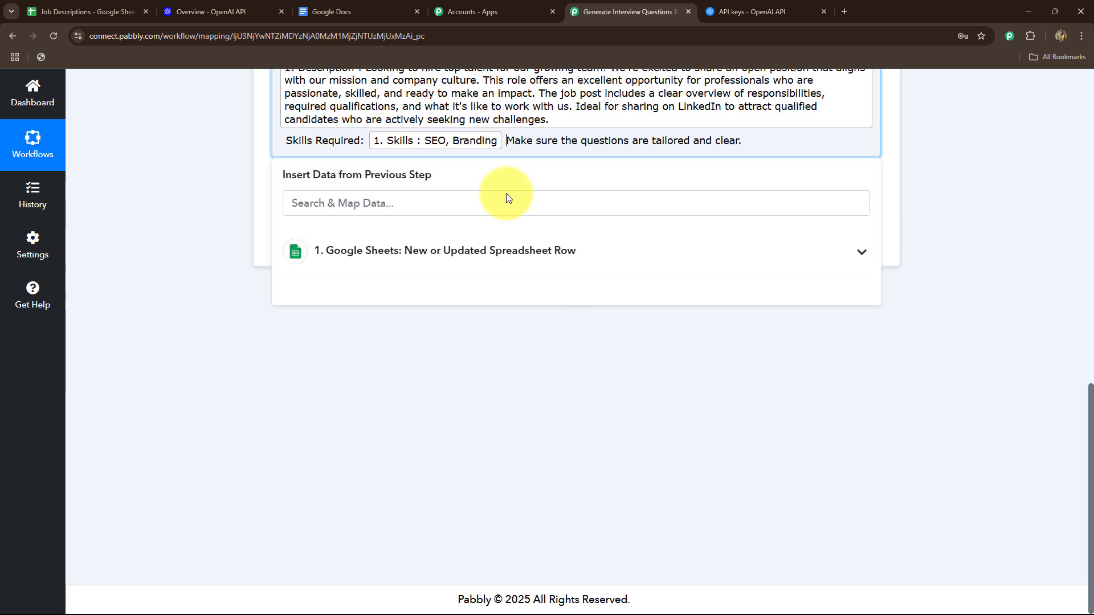
click(215, 213)
scroll(197, 216, up, 4)
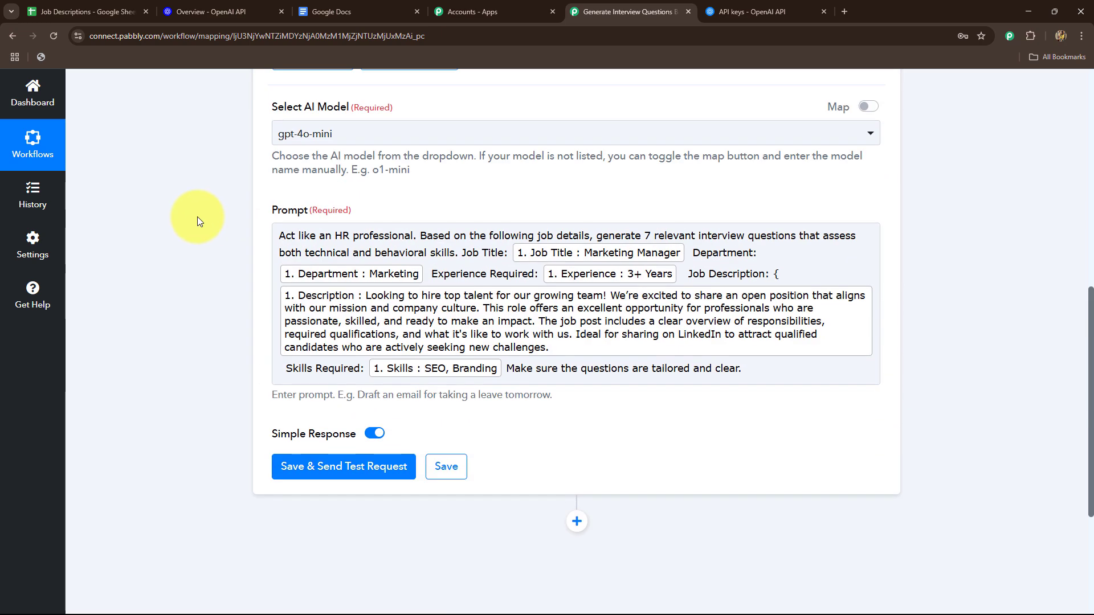
scroll(197, 216, down, 4)
scroll(225, 217, up, 1)
scroll(224, 222, up, 1)
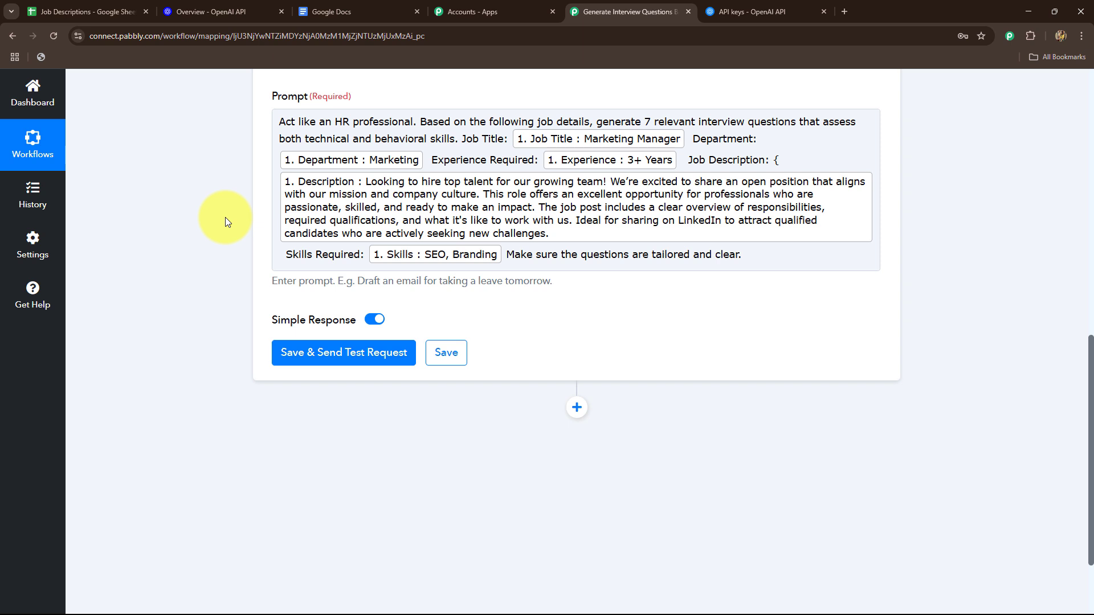
click(289, 353)
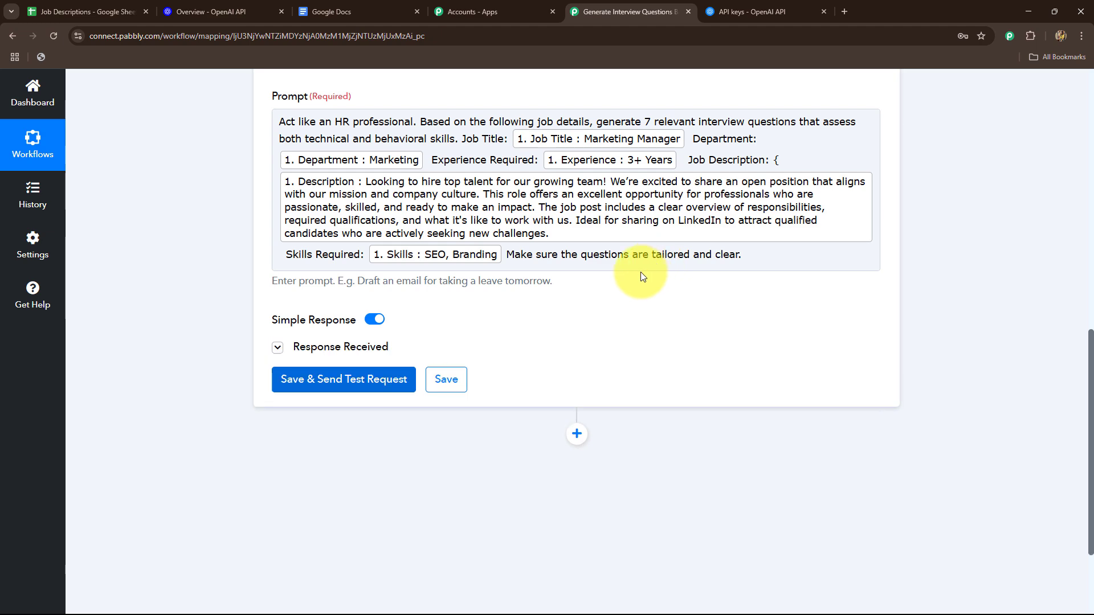
Examine the interview questions returned in the Choices 0 Message Content field of the ChatGPT response, enlarging the field to read them
scroll(639, 267, down, 5)
scroll(637, 268, down, 1)
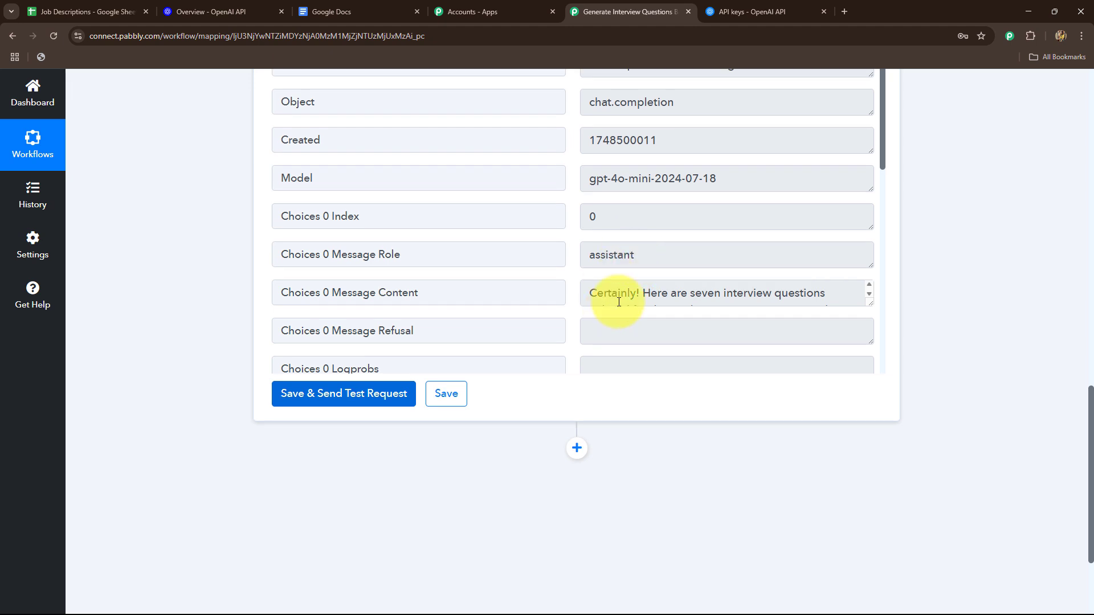
drag(870, 303, 859, 398)
drag(640, 320, 874, 421)
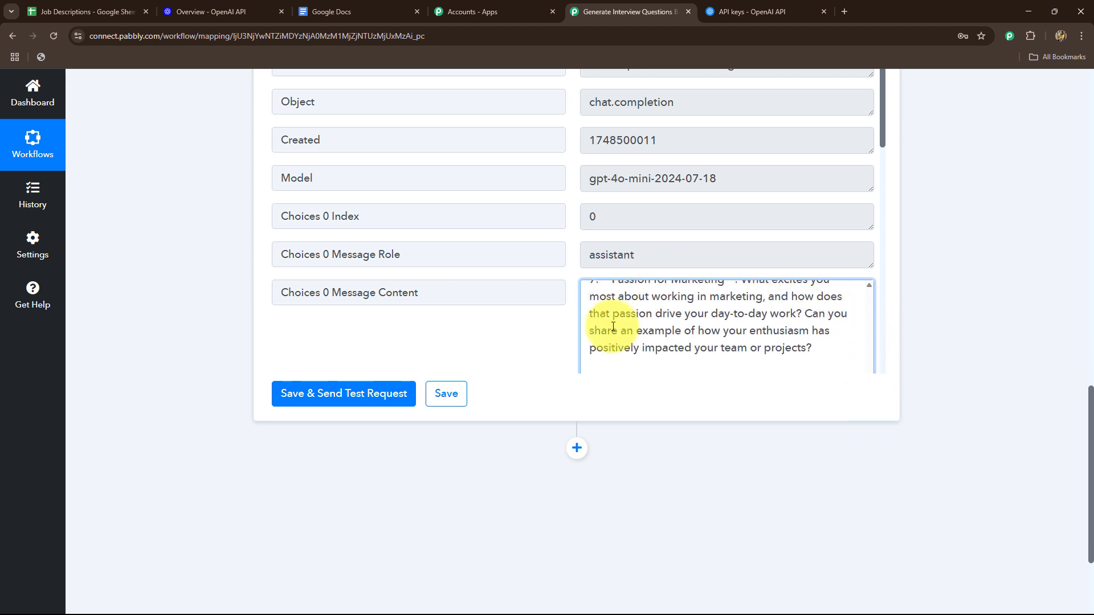
key(ctrl+a)
click(707, 431)
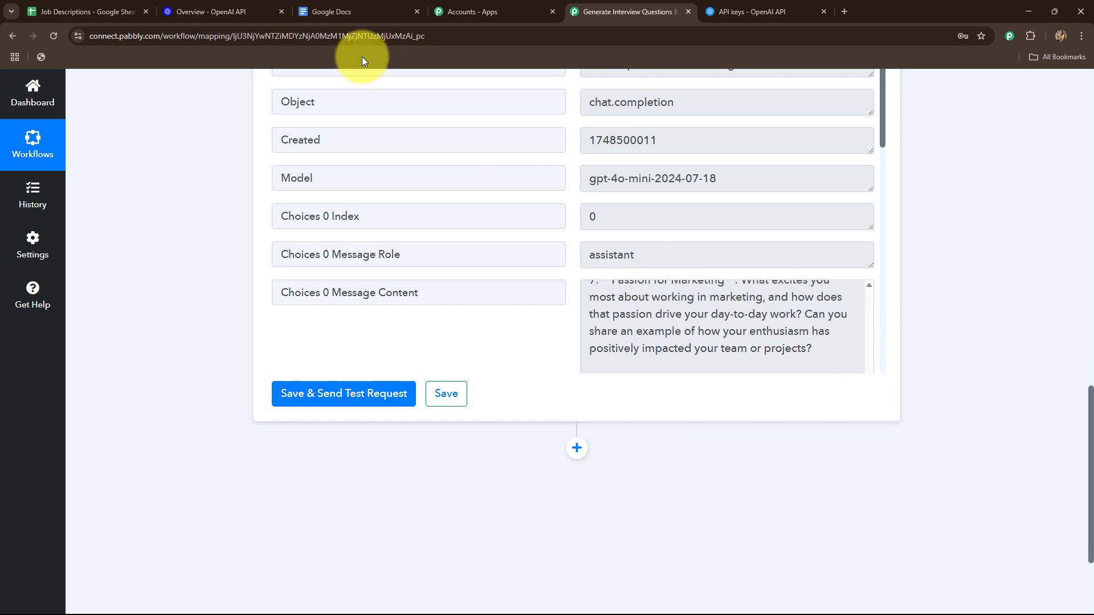
click(343, 10)
click(626, 12)
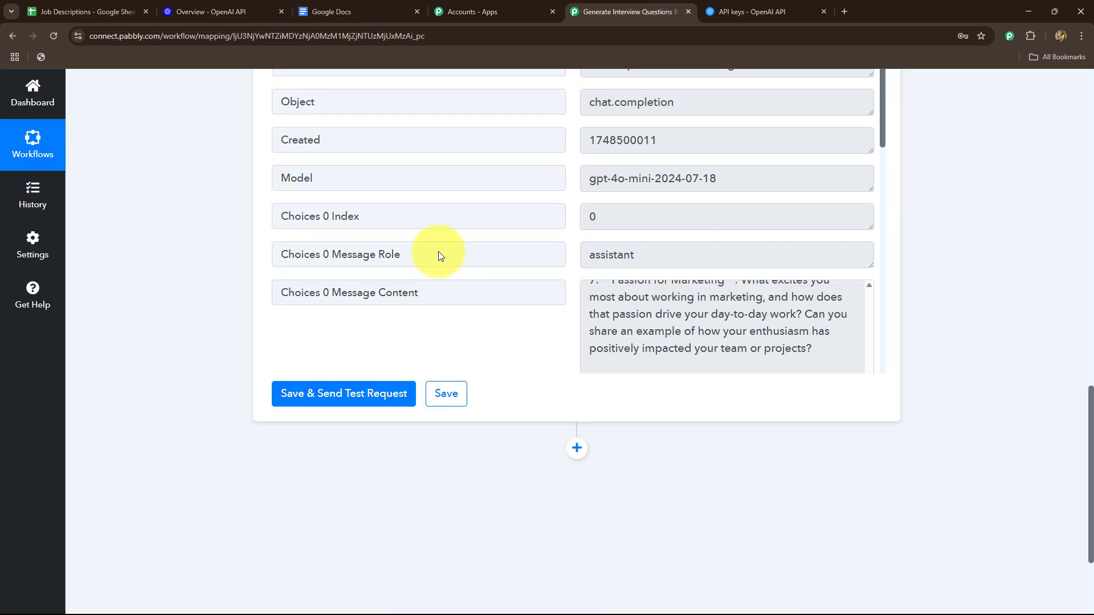
Add a Google Docs action after the ChatGPT step with the Create a Blank Document event and connect the Google Docs account
scroll(194, 311, down, 3)
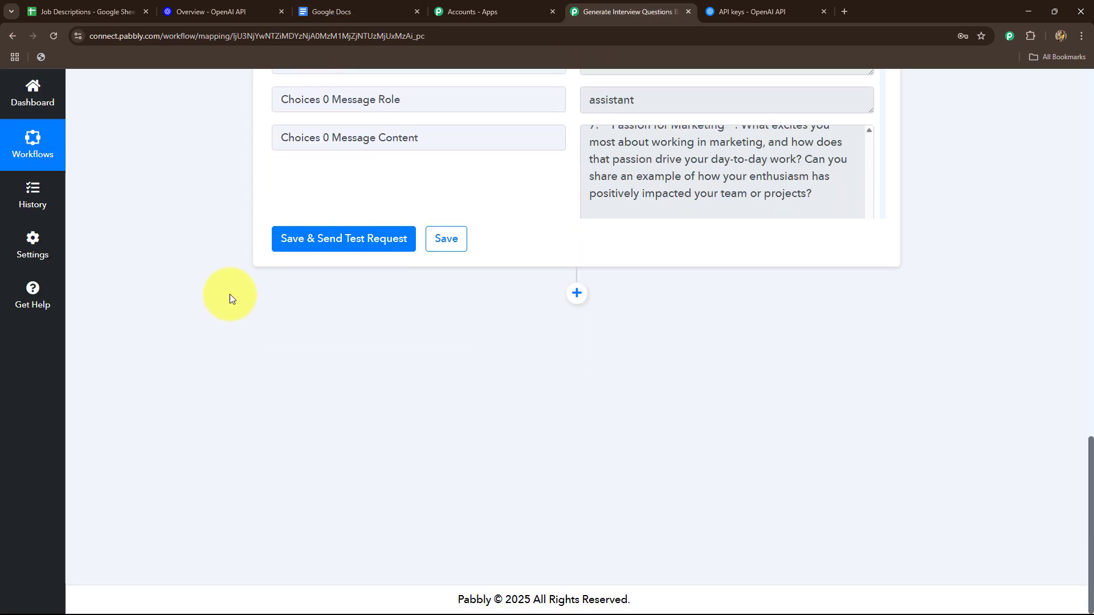
click(577, 294)
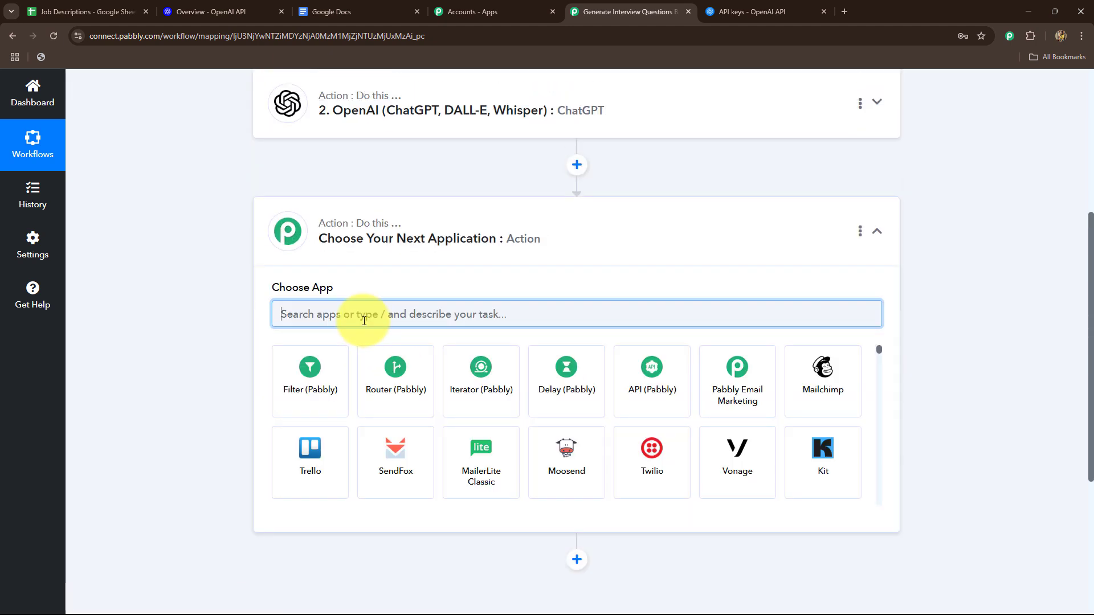
text(Goo)
click(741, 381)
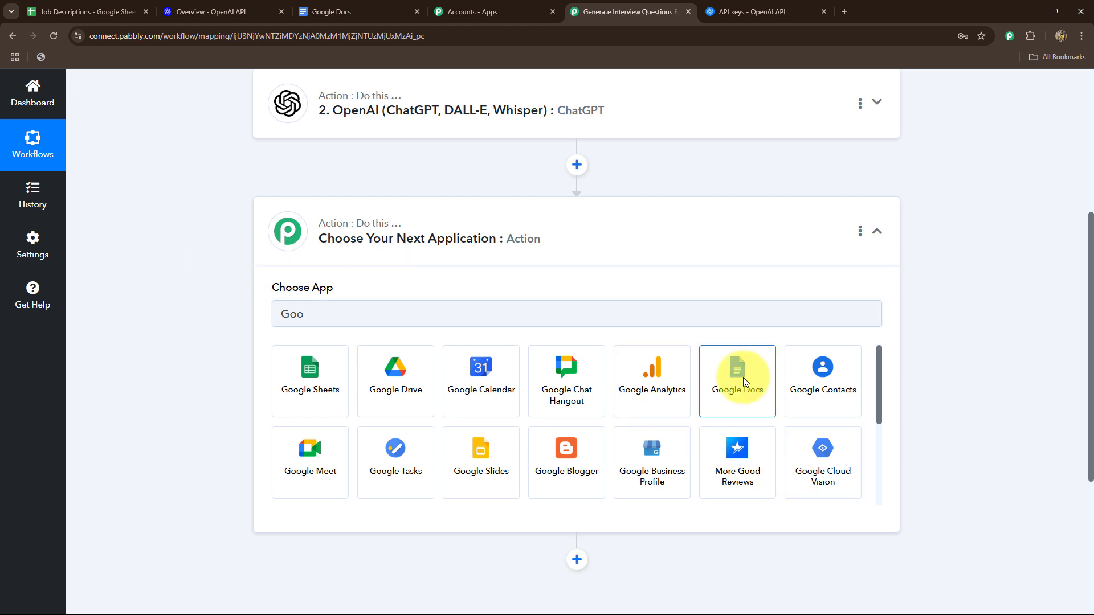
click(347, 374)
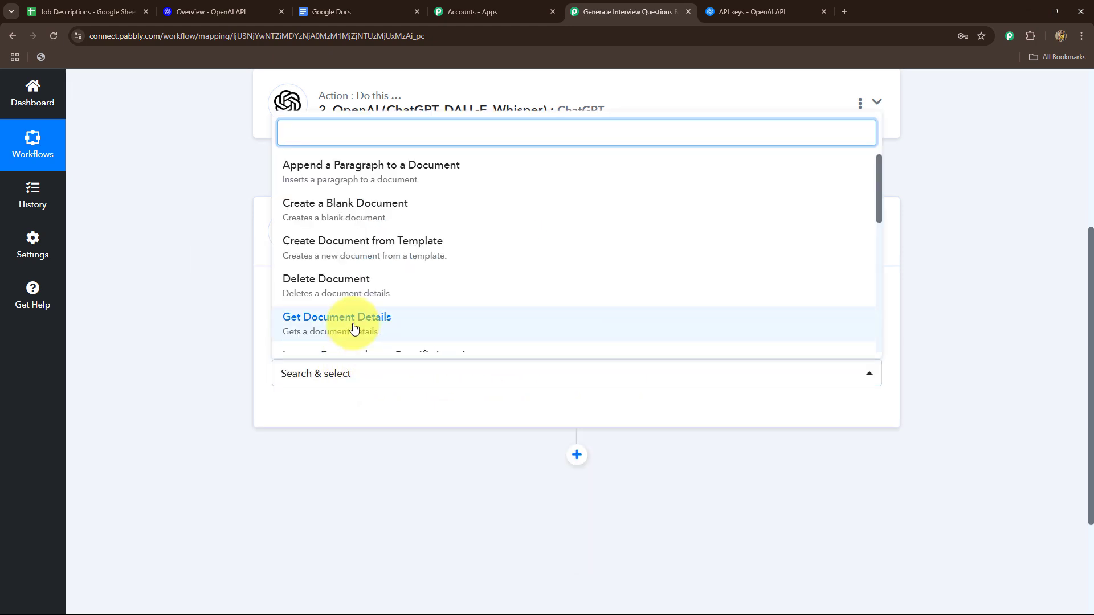
click(342, 199)
click(319, 415)
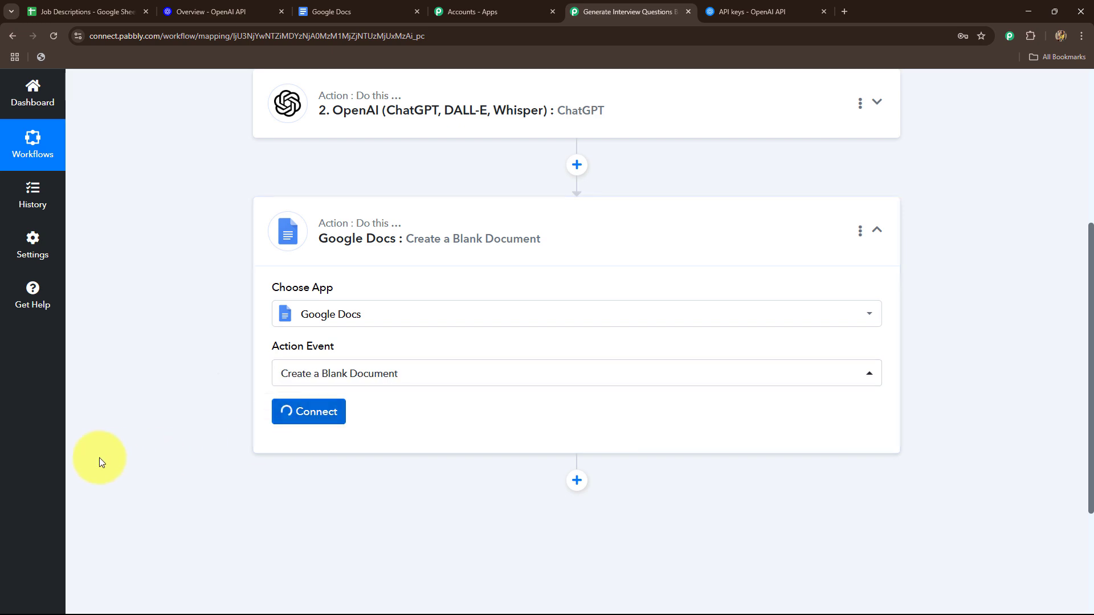
click(561, 586)
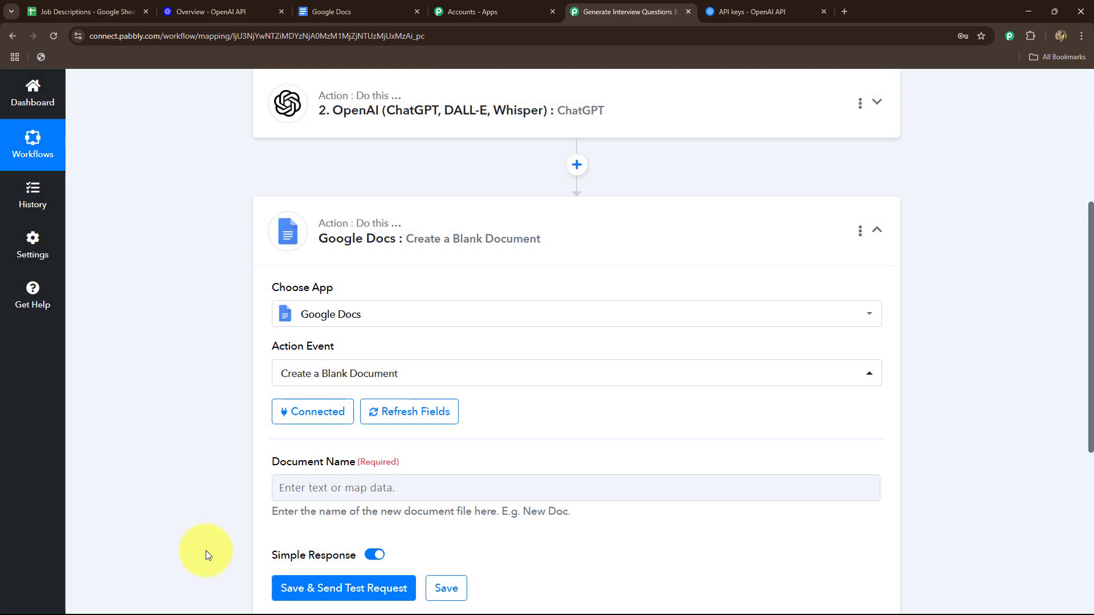
Set the document name to "Intreview Questions for:" followed by the mapped Job Title, "Role_" and the mapped Department
scroll(206, 550, down, 5)
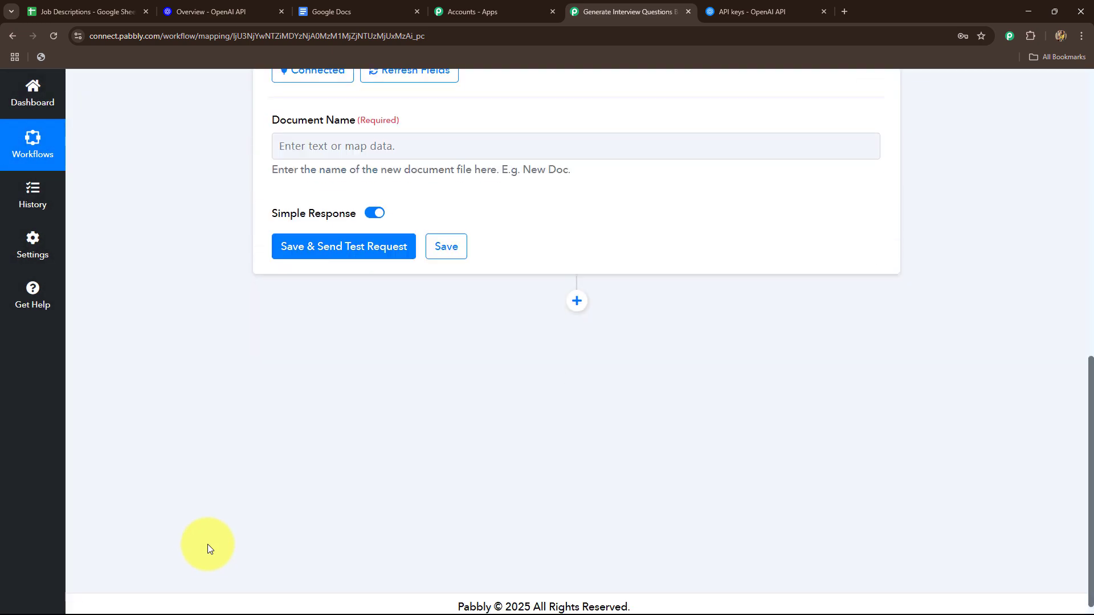
click(285, 150)
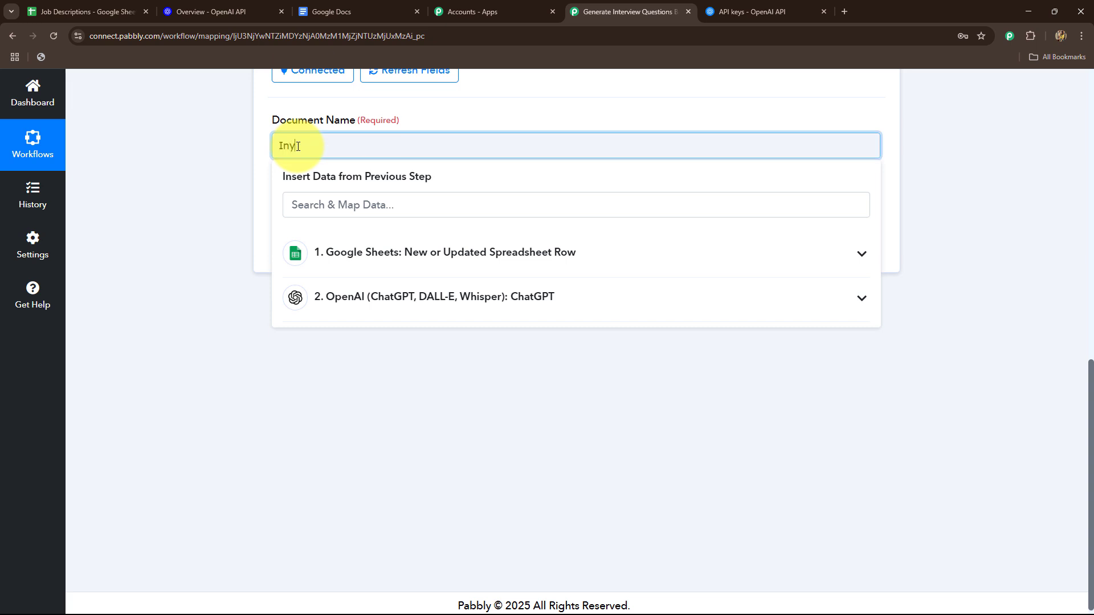
click(398, 259)
scroll(398, 415, down, 2)
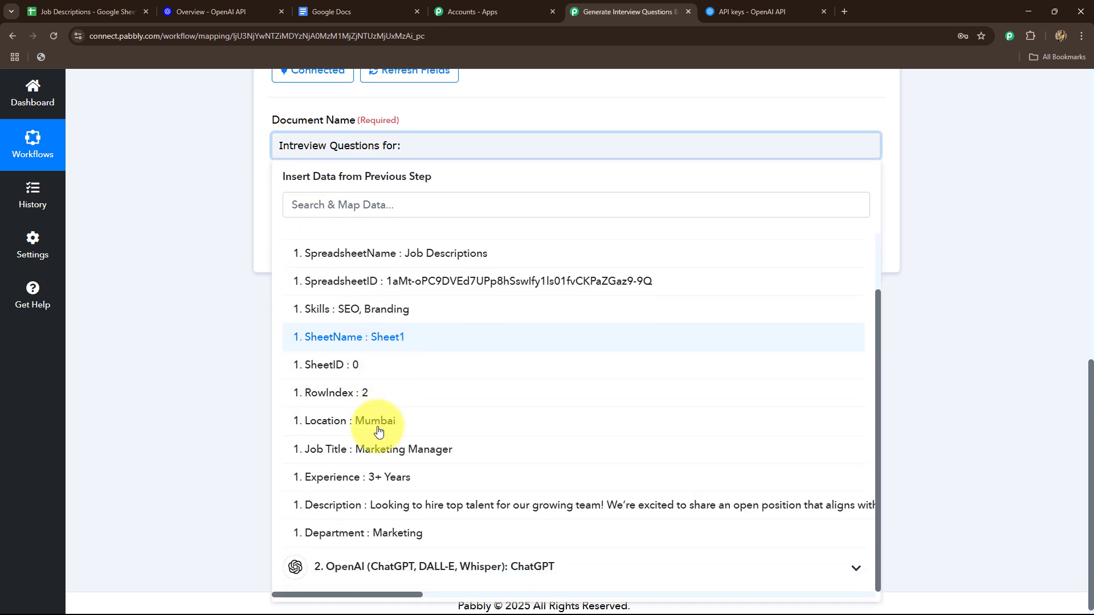
click(397, 451)
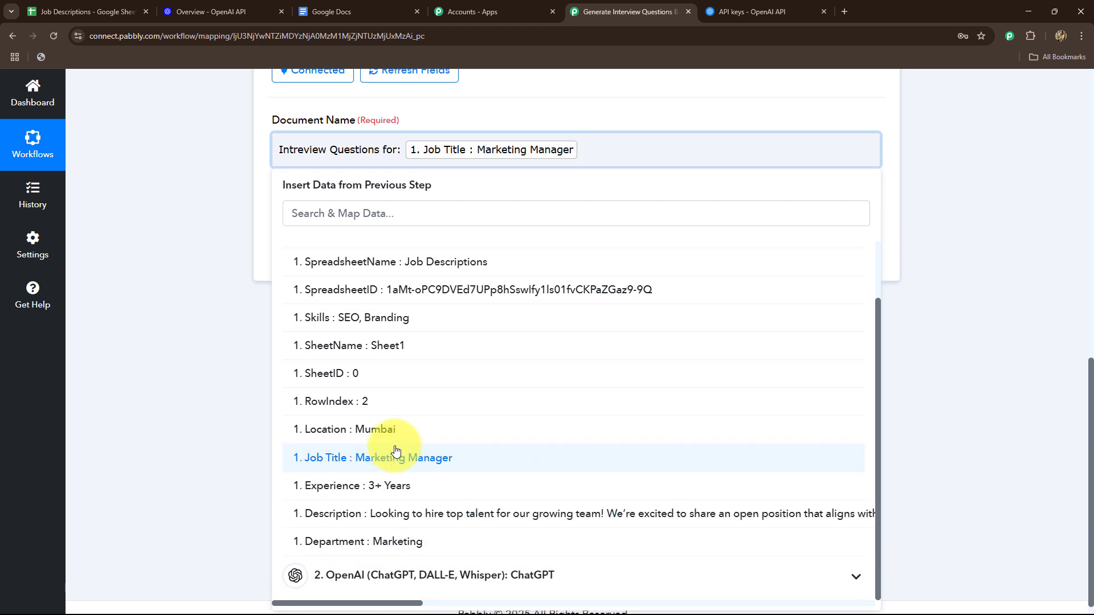
text(Role_)
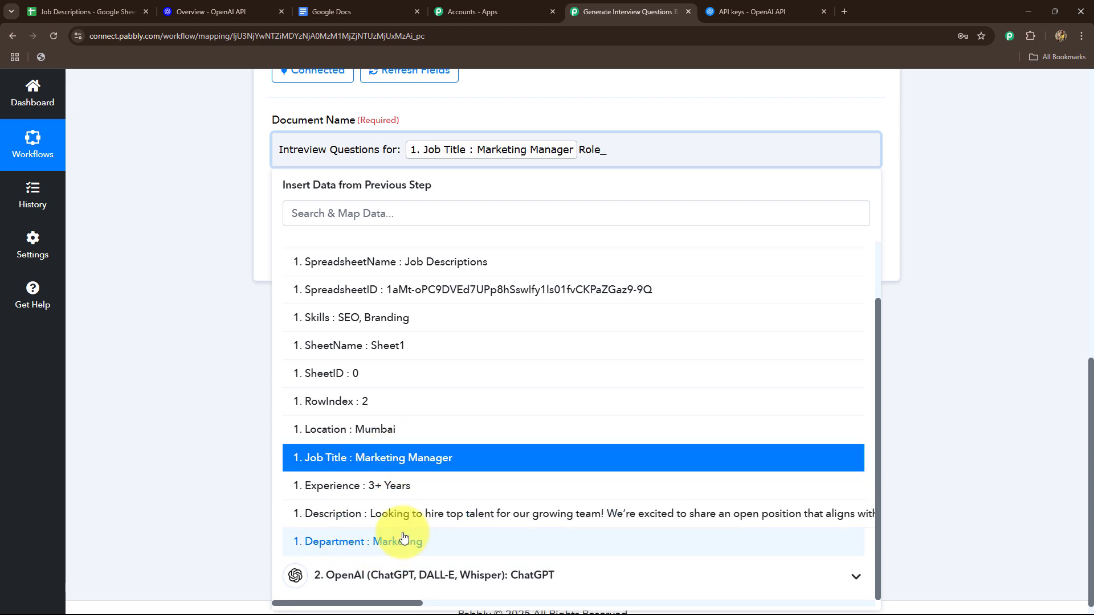
click(412, 544)
click(203, 395)
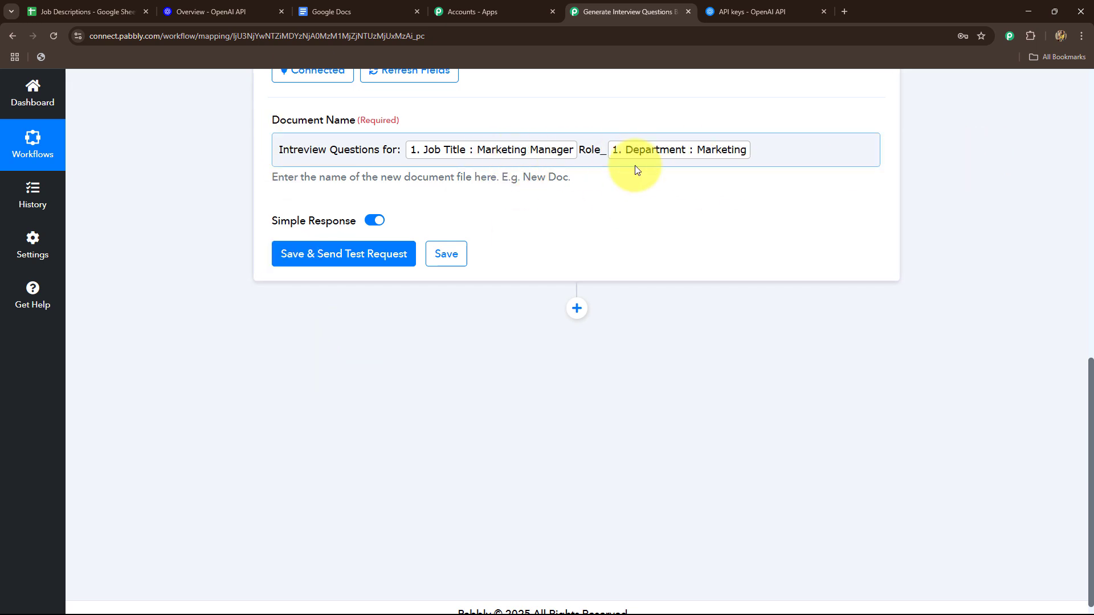
Save the Create a Blank Document action and send a test request
click(370, 264)
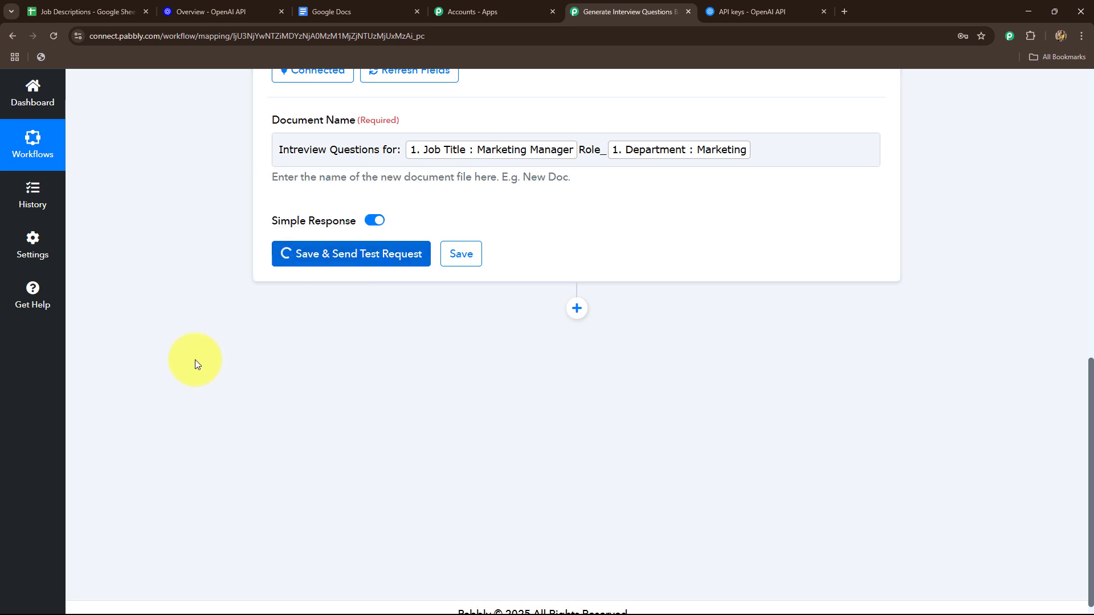
scroll(233, 310, down, 4)
scroll(234, 310, up, 2)
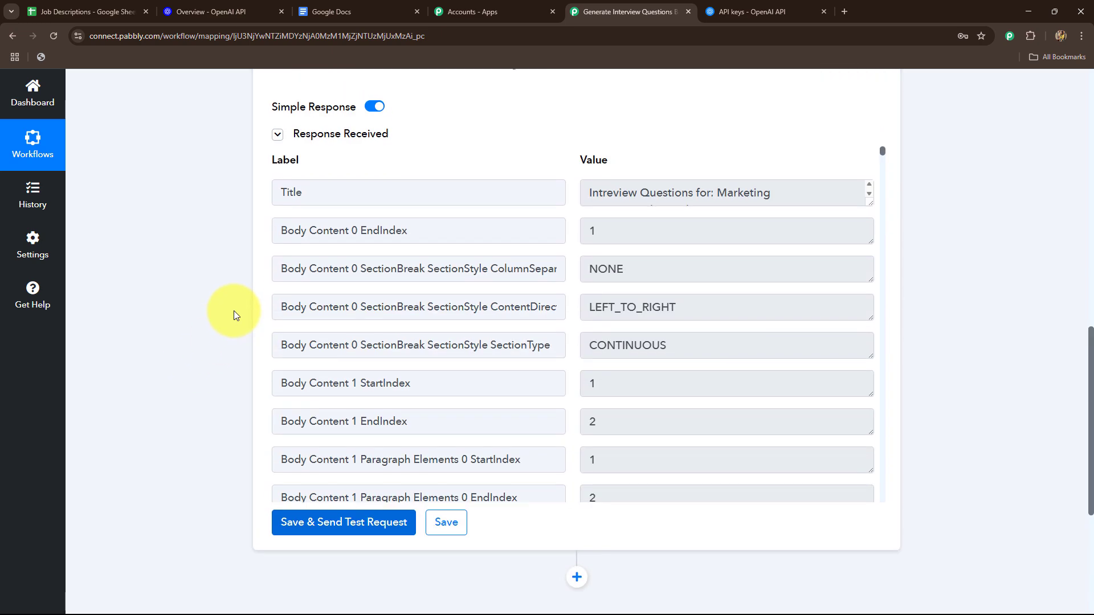
Switch to Google Docs, refresh the recent documents and open the newly created interview questions document
click(349, 11)
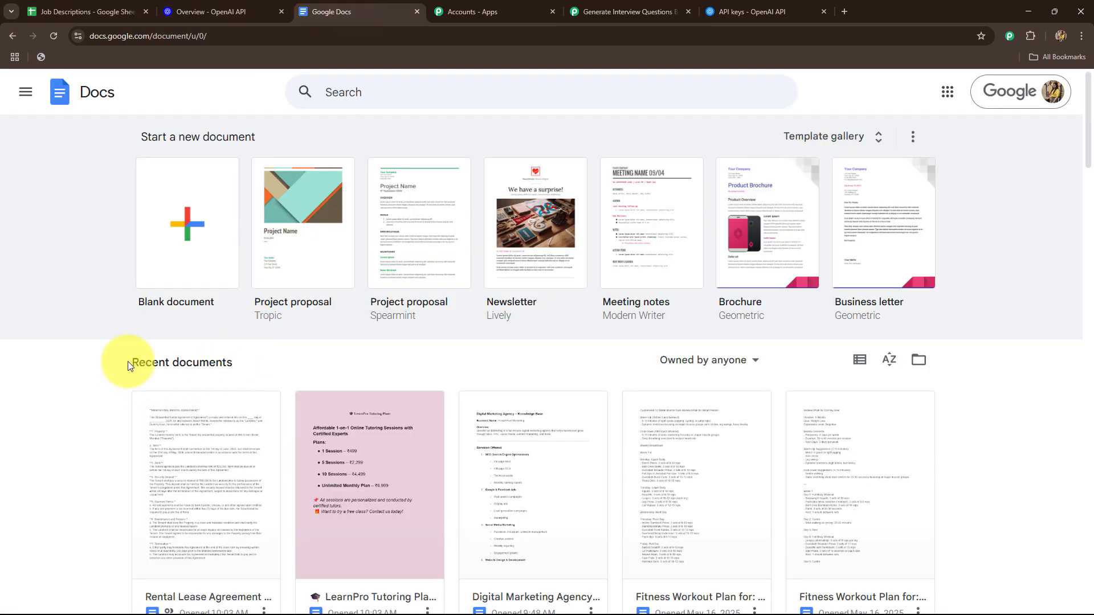
click(54, 36)
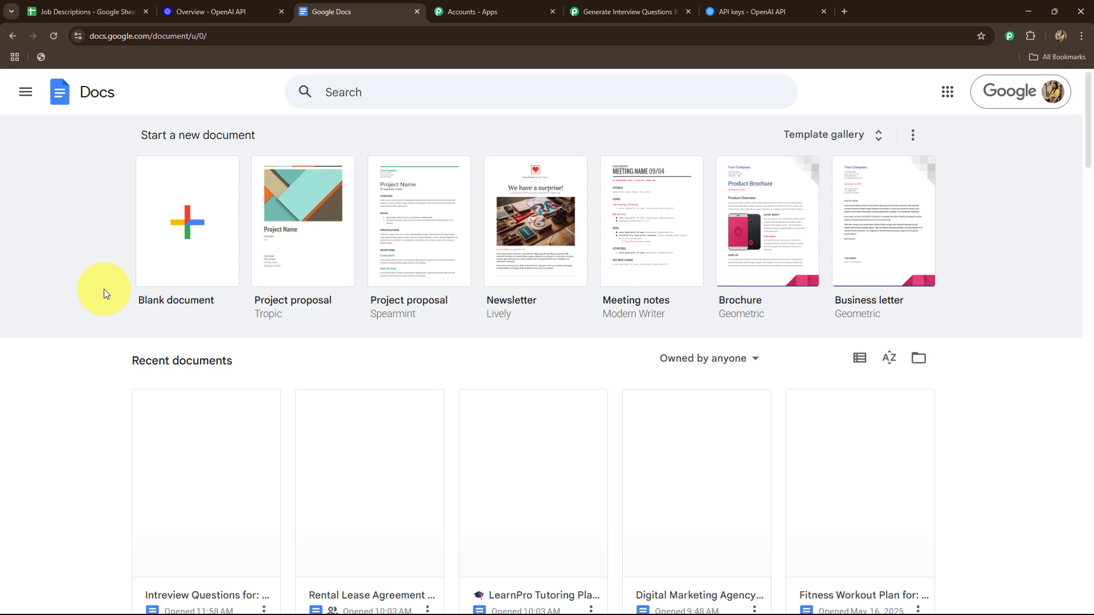
scroll(104, 289, down, 4)
click(183, 268)
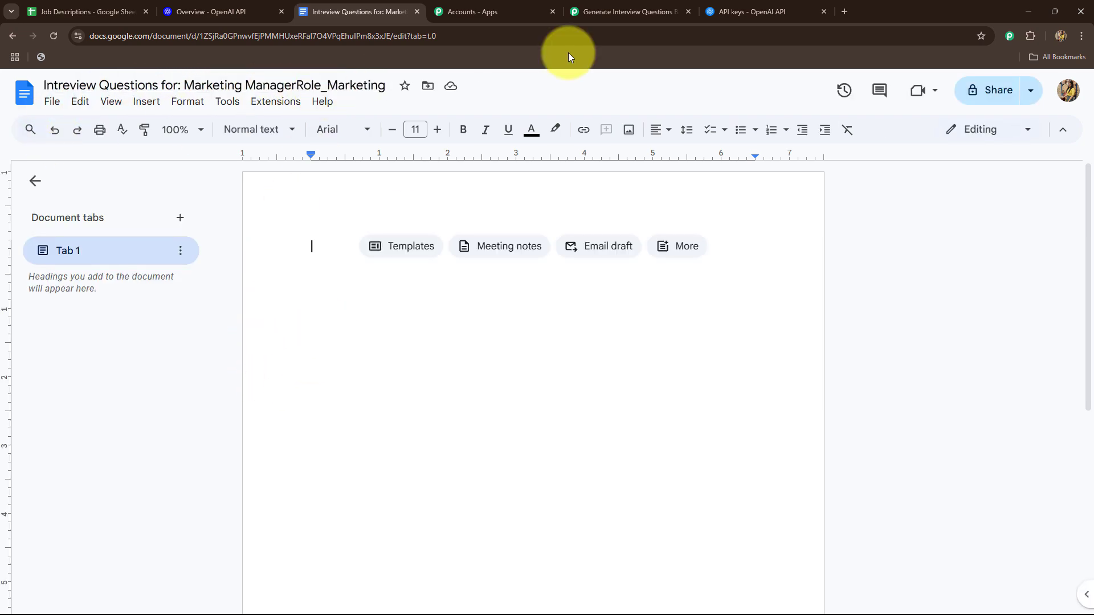
Return to Pabbly Connect and add another Google Docs action after the Create a Blank Document step
click(633, 10)
scroll(668, 317, down, 5)
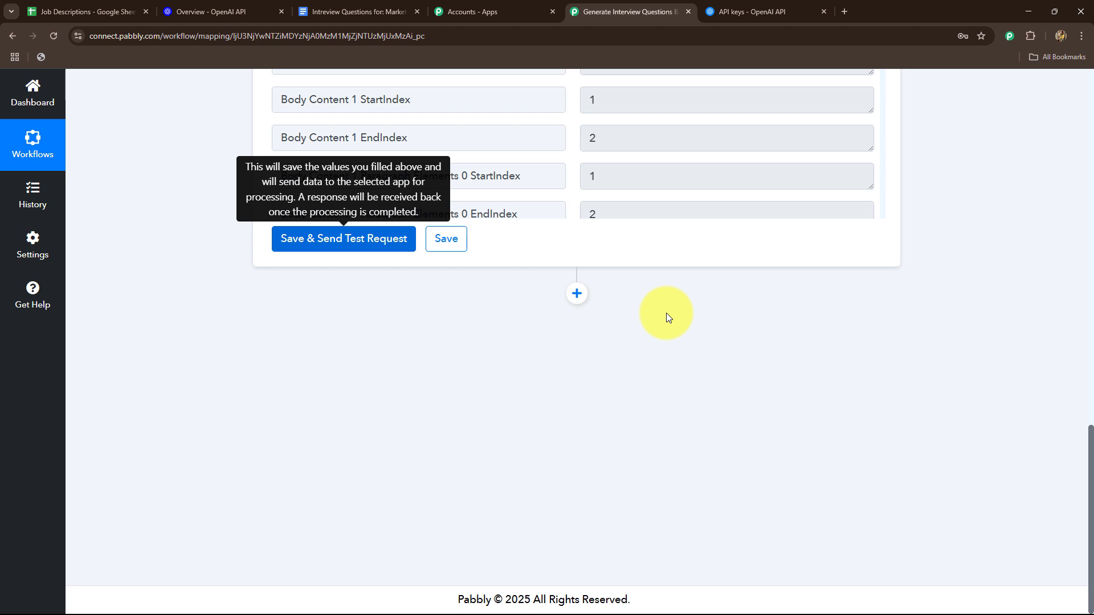
click(577, 293)
click(367, 314)
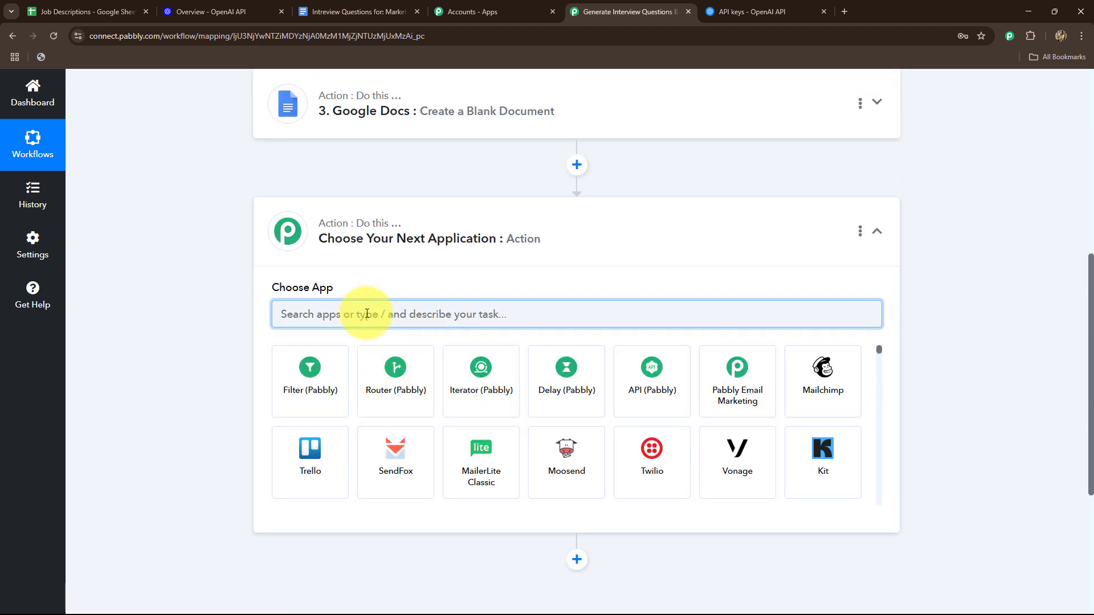
text(Docs)
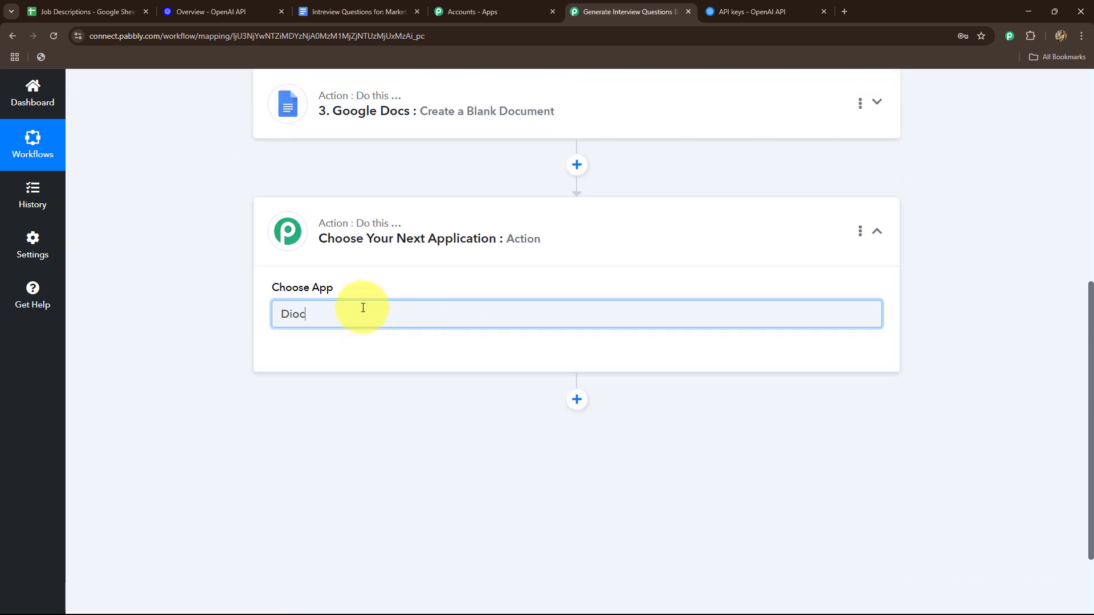
key(BackSpace)
key(BackSpace)
key(BackSpace)
text(oc)
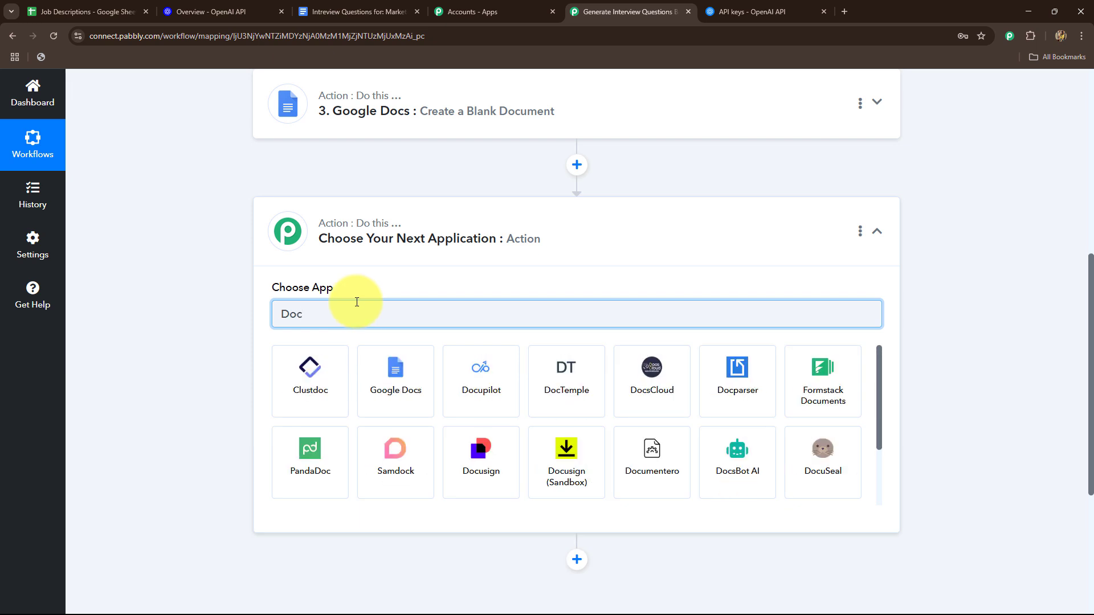
click(395, 373)
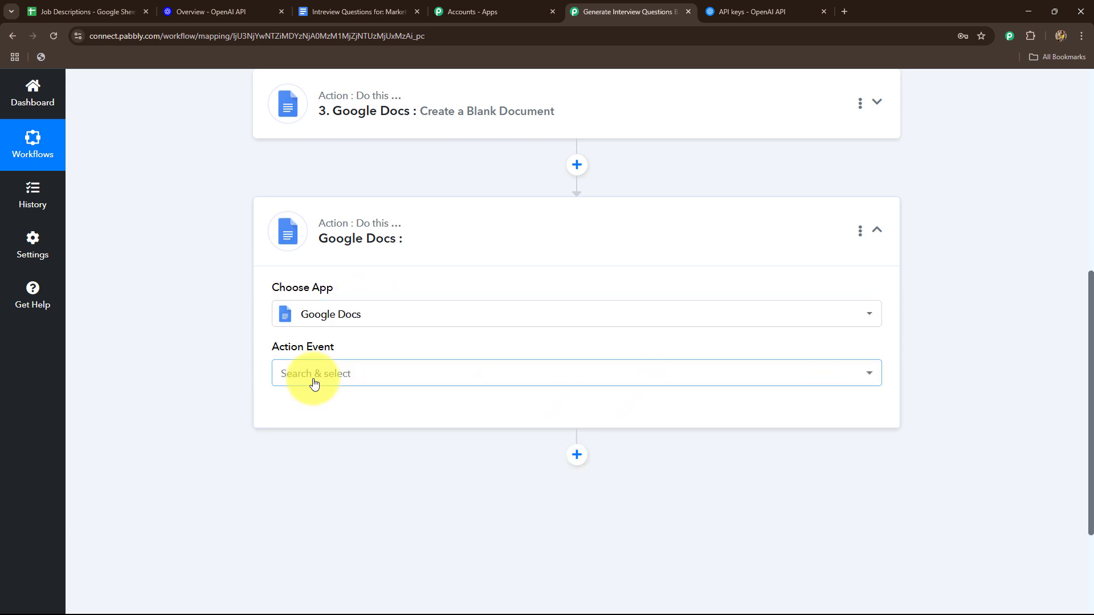
Set the new action's event to Append a Paragraph to a Document and connect it through the existing Google Docs #6 connection
click(314, 383)
click(311, 177)
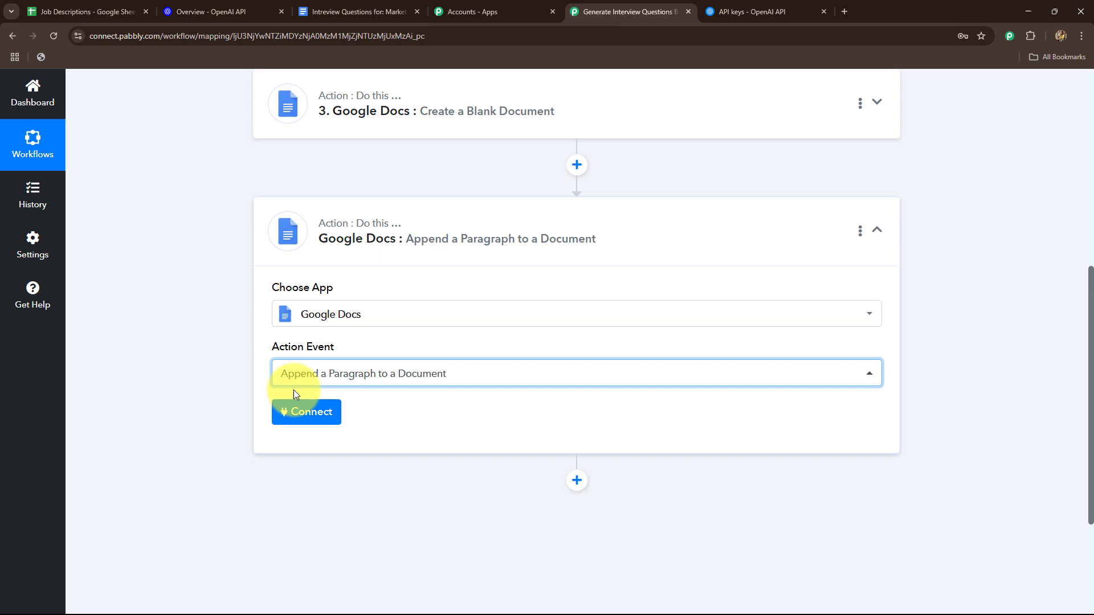
click(282, 421)
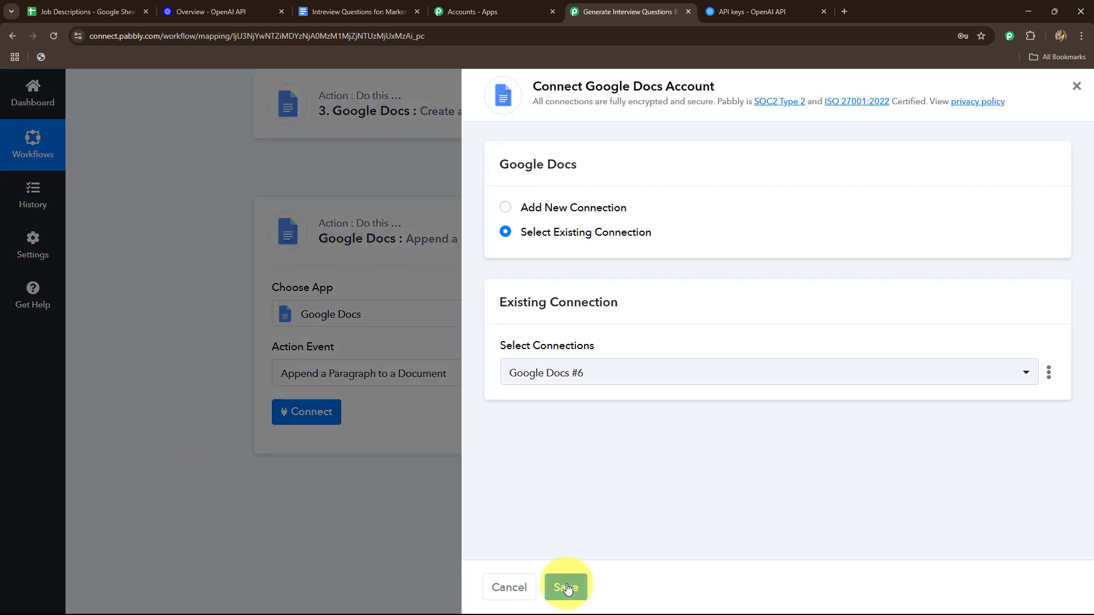
click(565, 587)
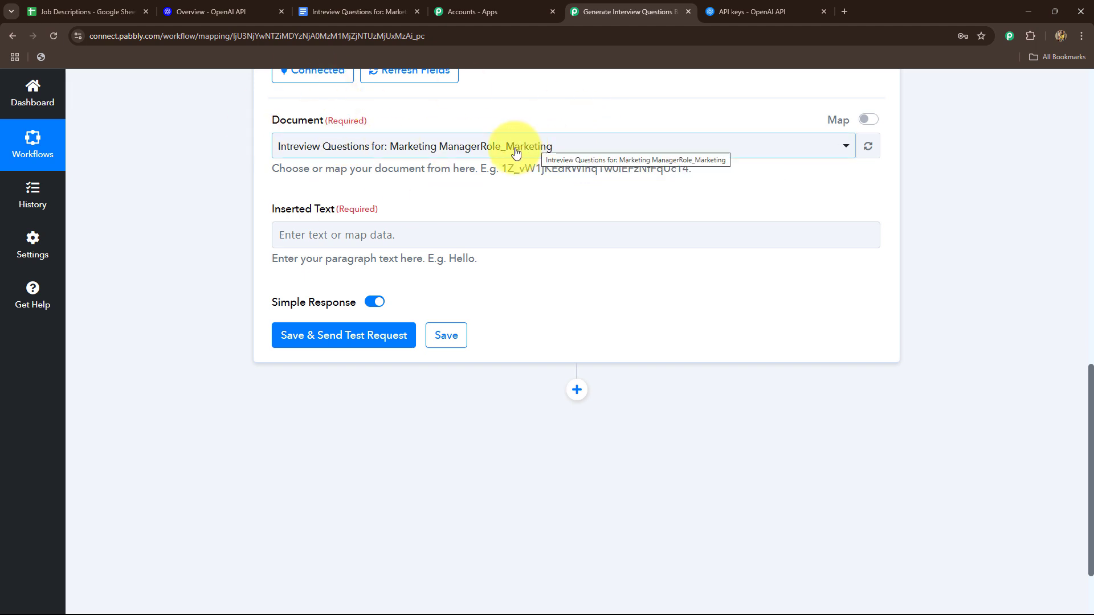
Enable mapping for the Document field and map it to the DocumentId from the Create a Blank Document step
click(867, 119)
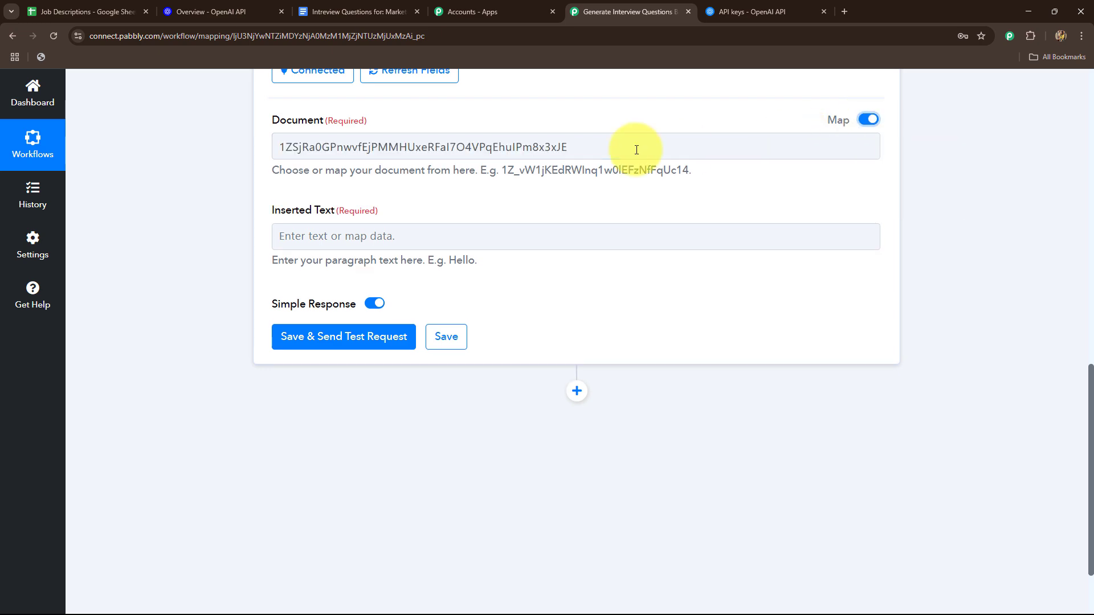
drag(637, 149, 254, 165)
key(BackSpace)
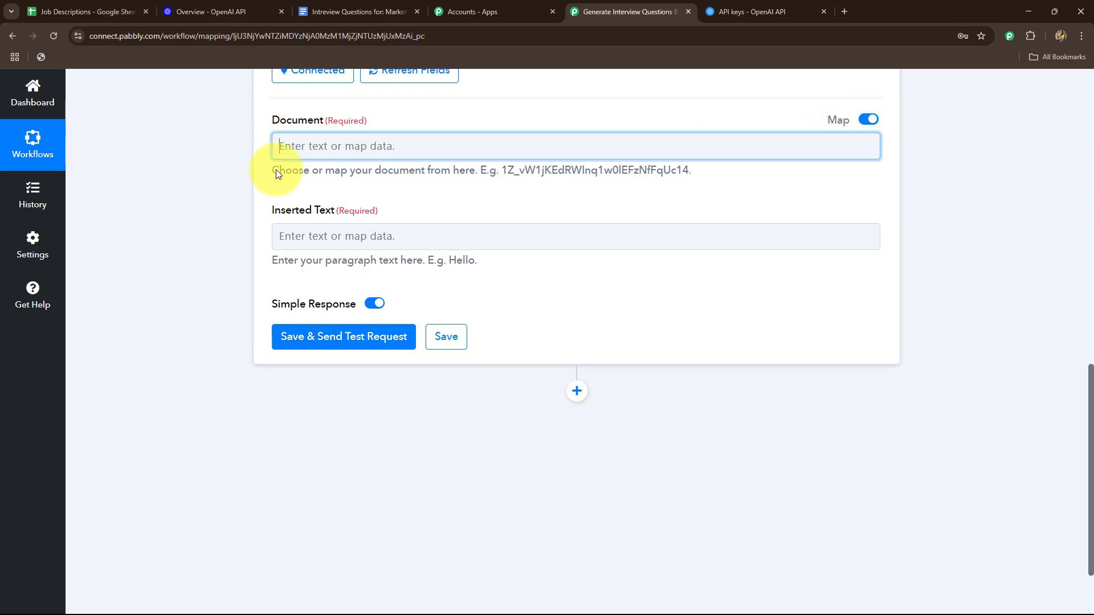
click(305, 147)
scroll(319, 228, down, 2)
click(345, 253)
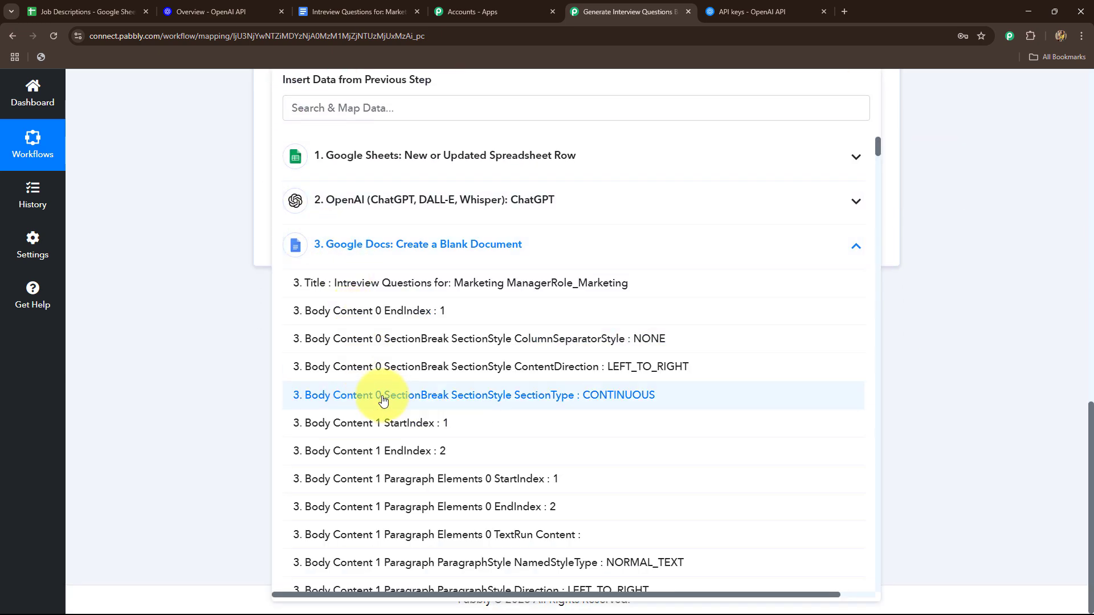
scroll(383, 393, down, 11)
scroll(353, 422, down, 8)
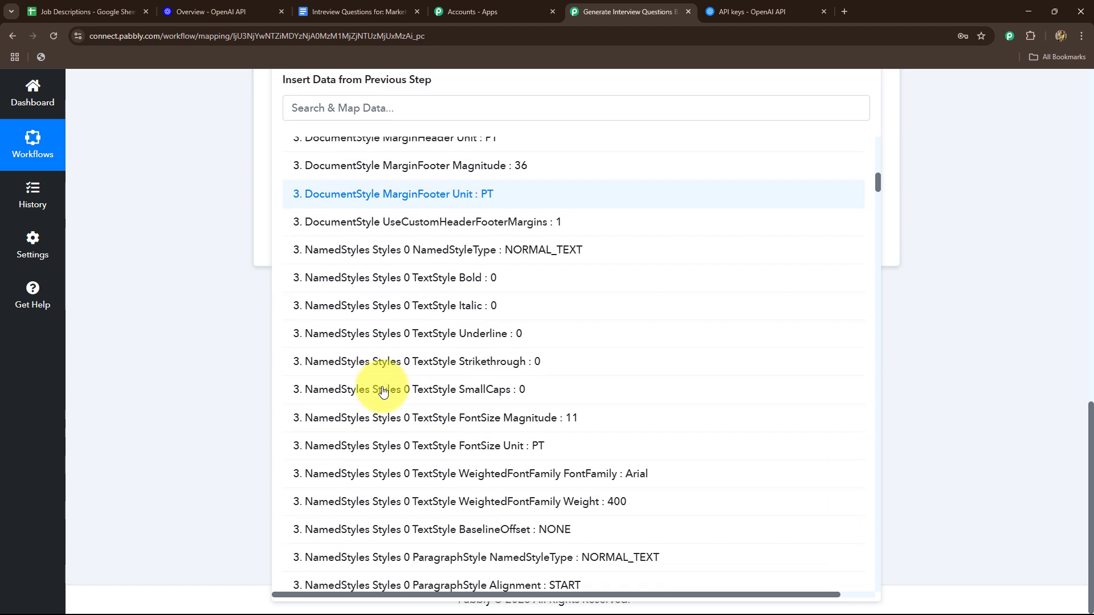
scroll(325, 375, up, 15)
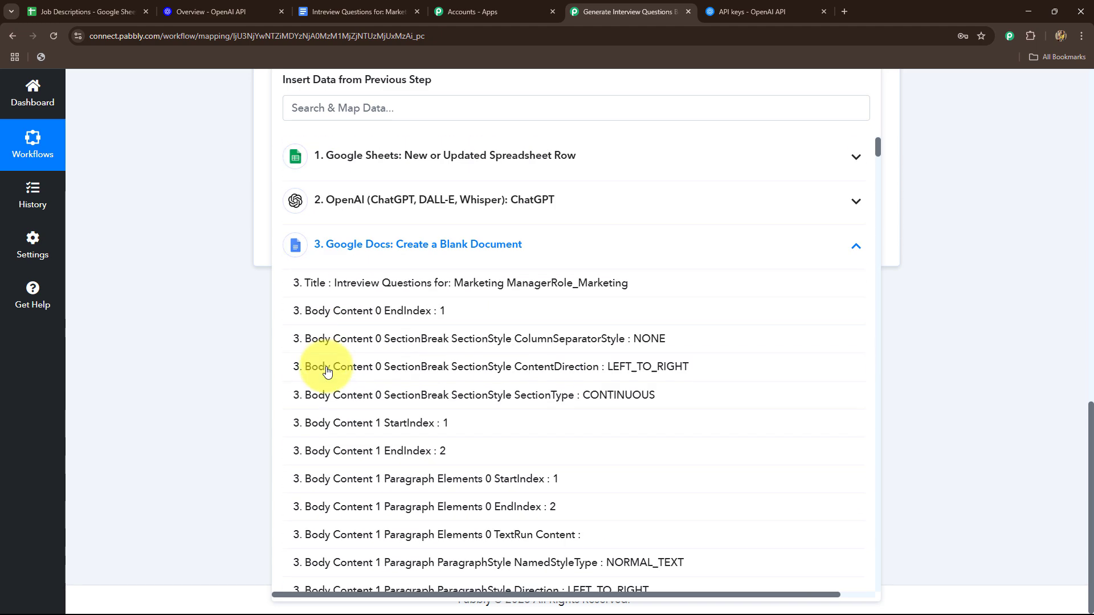
text(id)
click(398, 185)
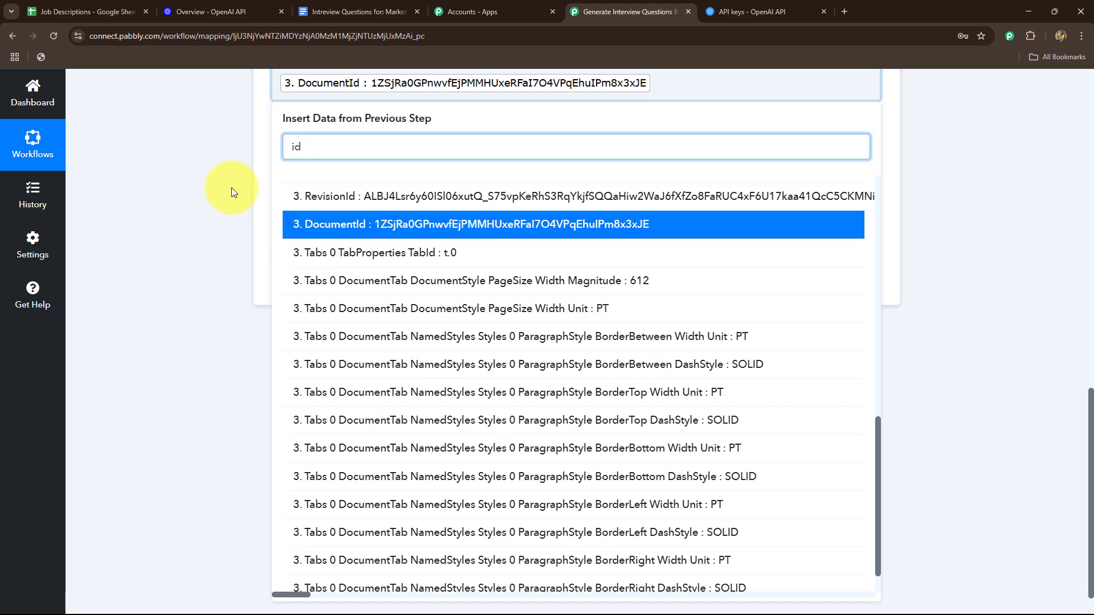
click(232, 188)
Map the Inserted Text field to Choices 0 Message Content from the ChatGPT step
click(330, 176)
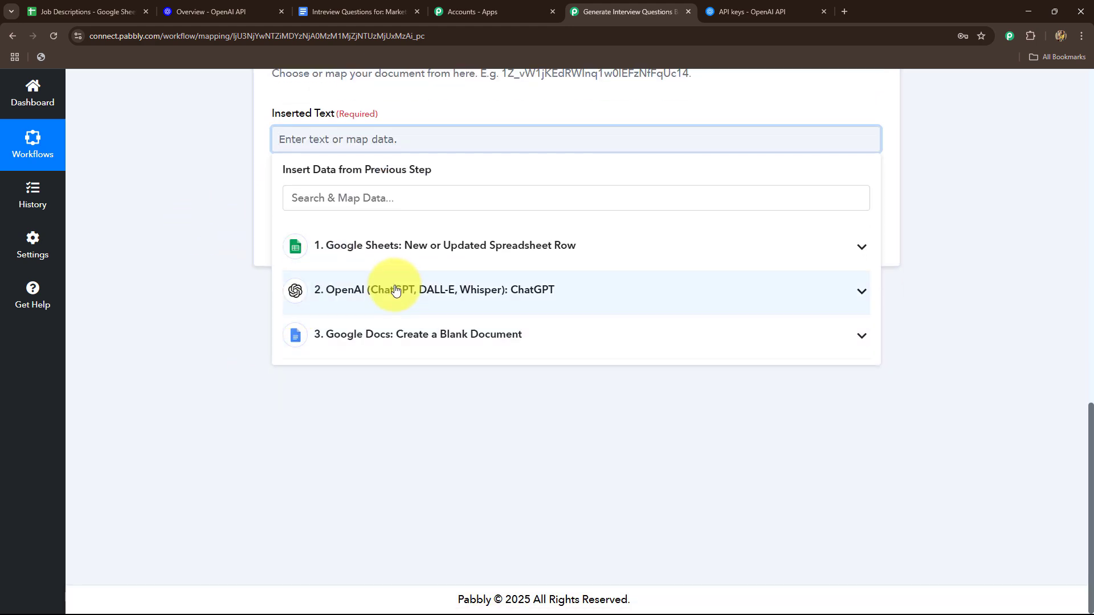
click(411, 288)
click(489, 557)
click(186, 316)
Try to save the Append a Paragraph action with a test request, and check its Document and Inserted Text mappings
scroll(296, 330, down, 2)
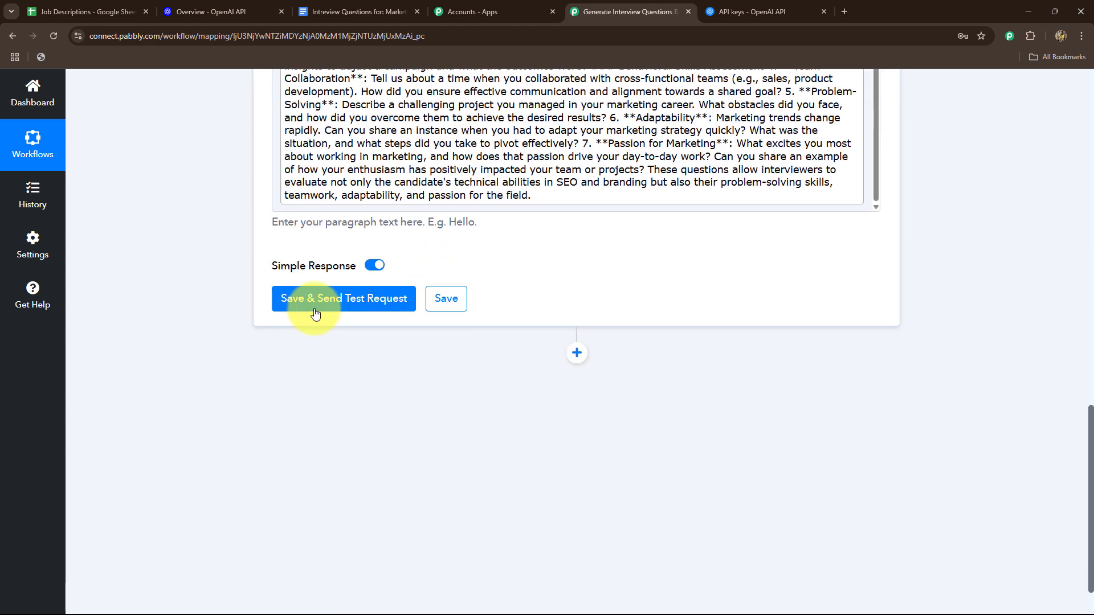
click(312, 305)
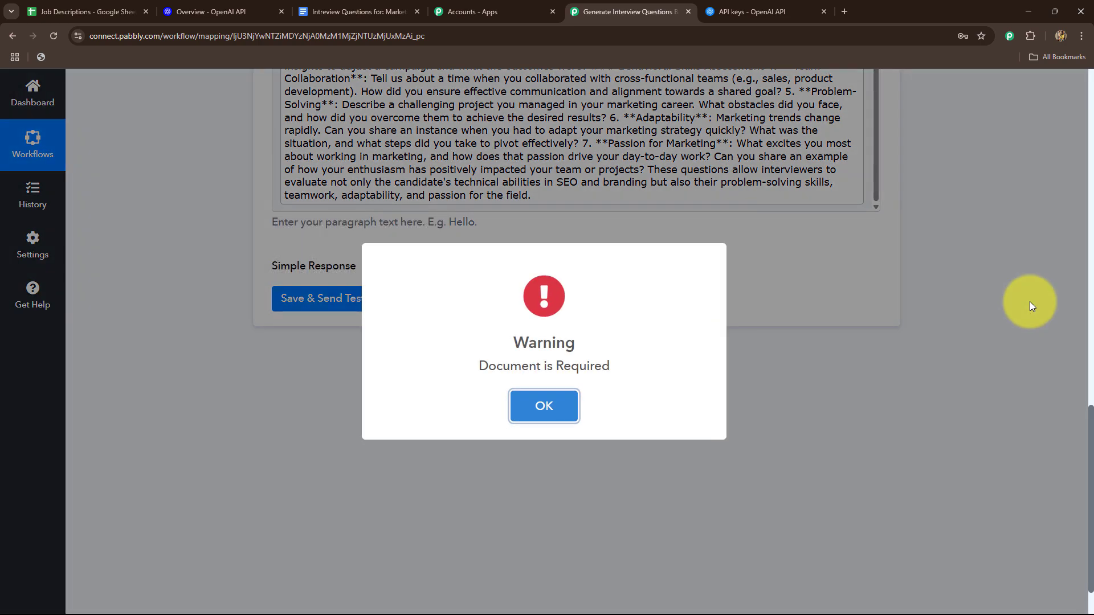
click(563, 405)
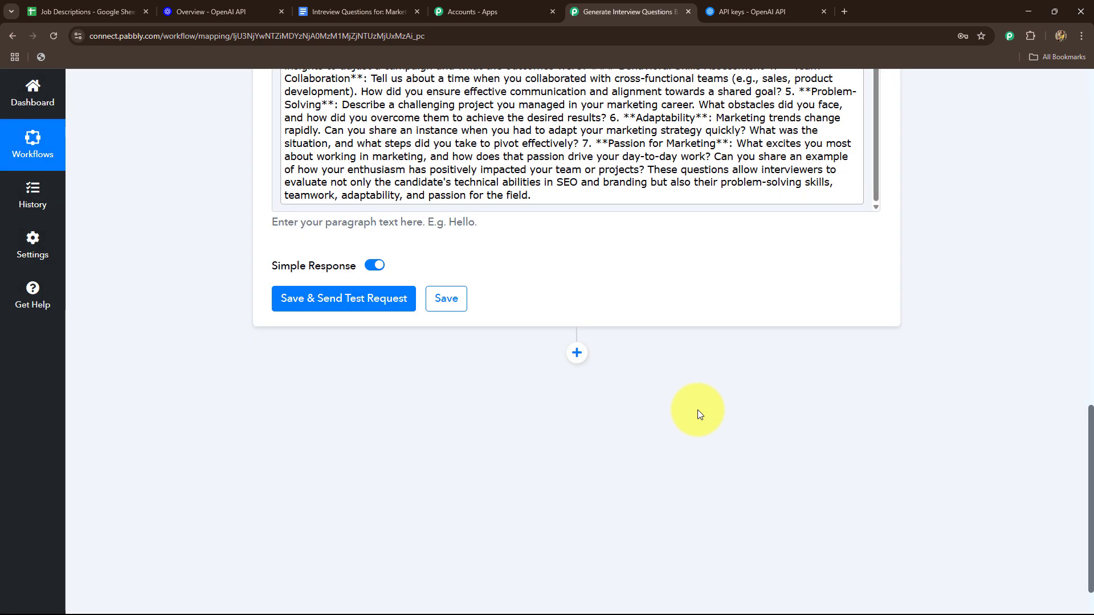
scroll(696, 407, up, 5)
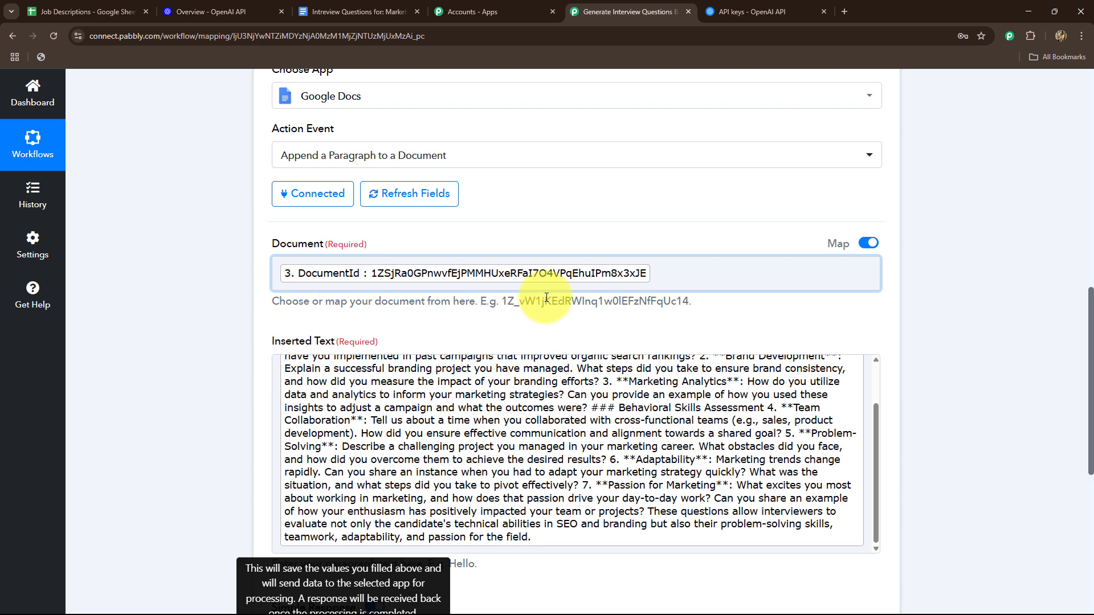
scroll(546, 297, down, 2)
scroll(535, 284, up, 2)
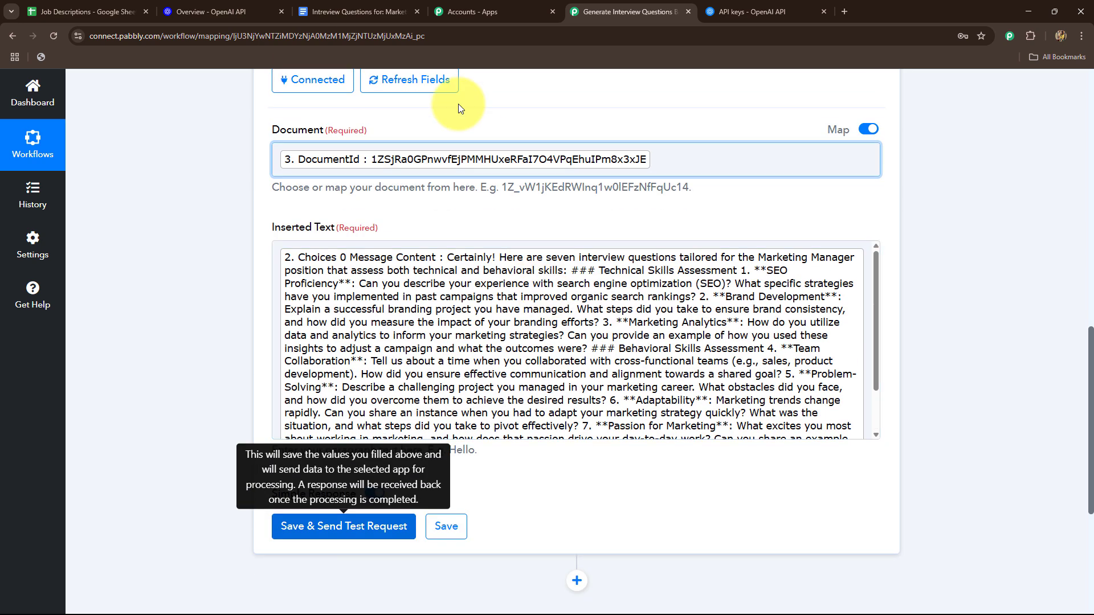
Refresh the action's fields and map the Document field again to the DocumentId from the Create a Blank Document step
click(413, 80)
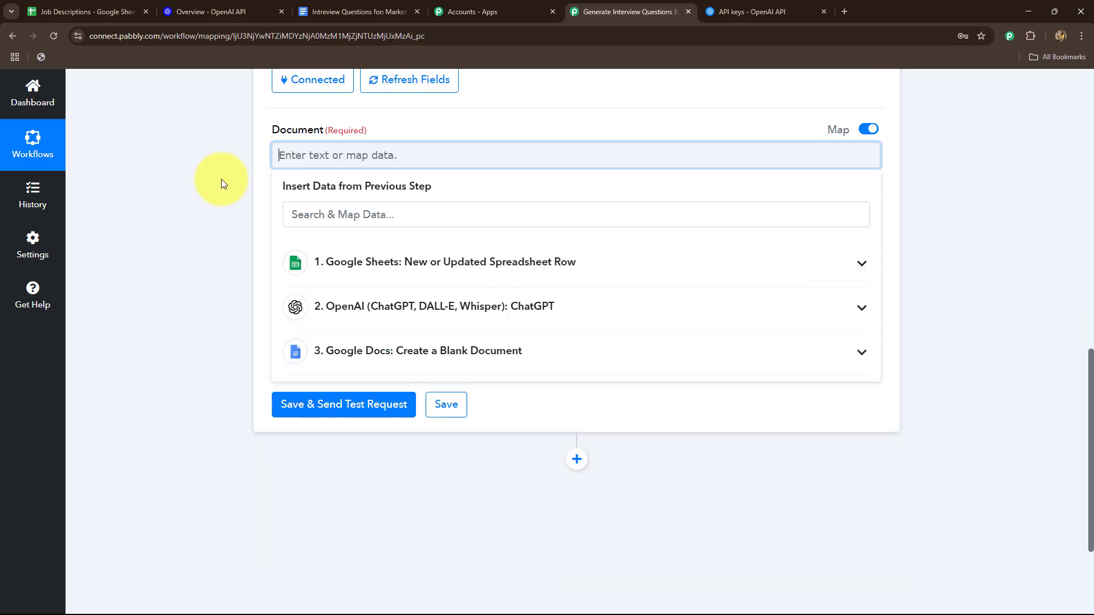
scroll(221, 179, down, 3)
click(391, 190)
scroll(354, 242, up, 4)
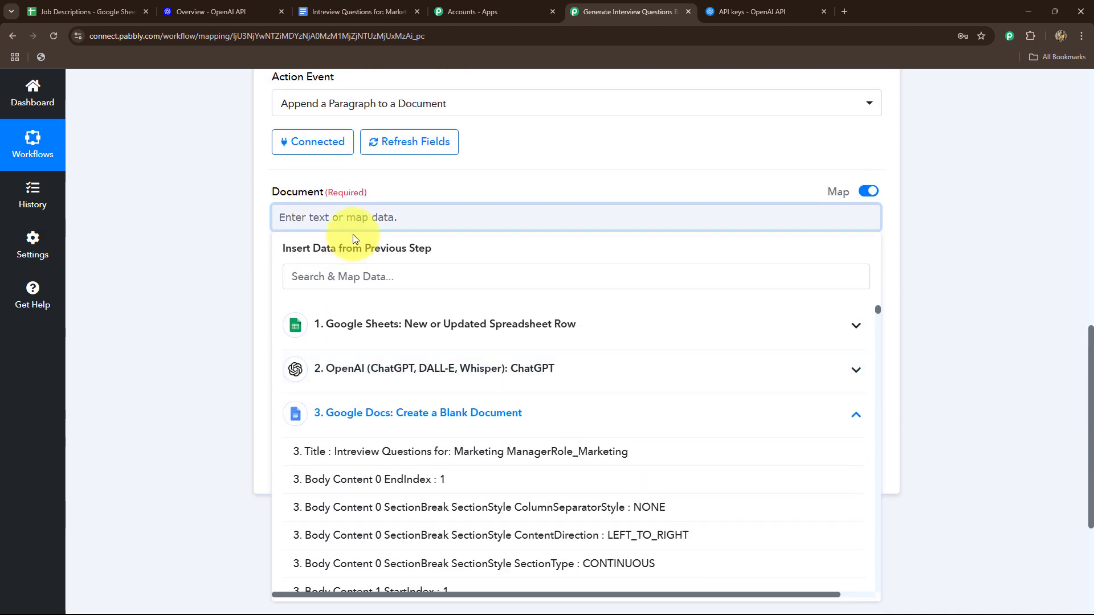
click(317, 272)
text(id)
scroll(265, 410, down, 10)
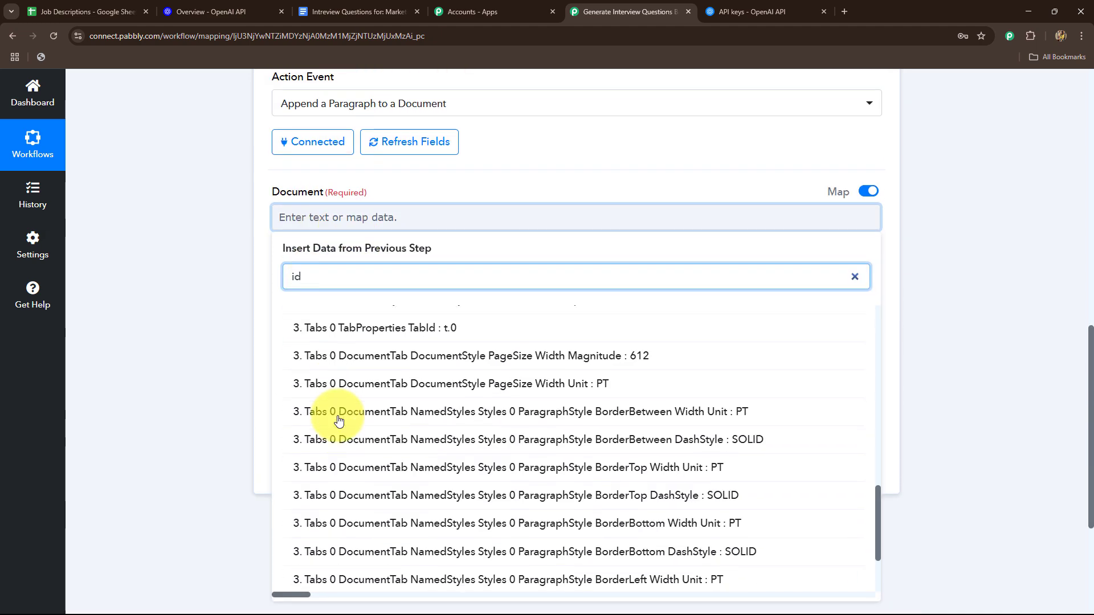
scroll(337, 378, up, 2)
click(319, 420)
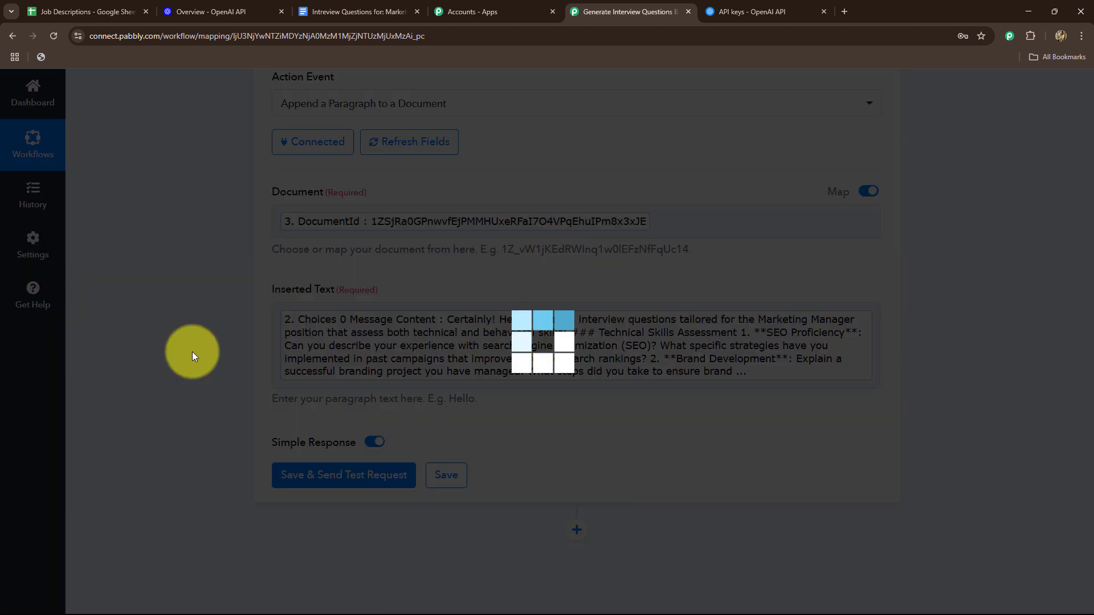
Save the Append a Paragraph action with a test request, and check the interview questions document in Google Docs
scroll(193, 333, down, 4)
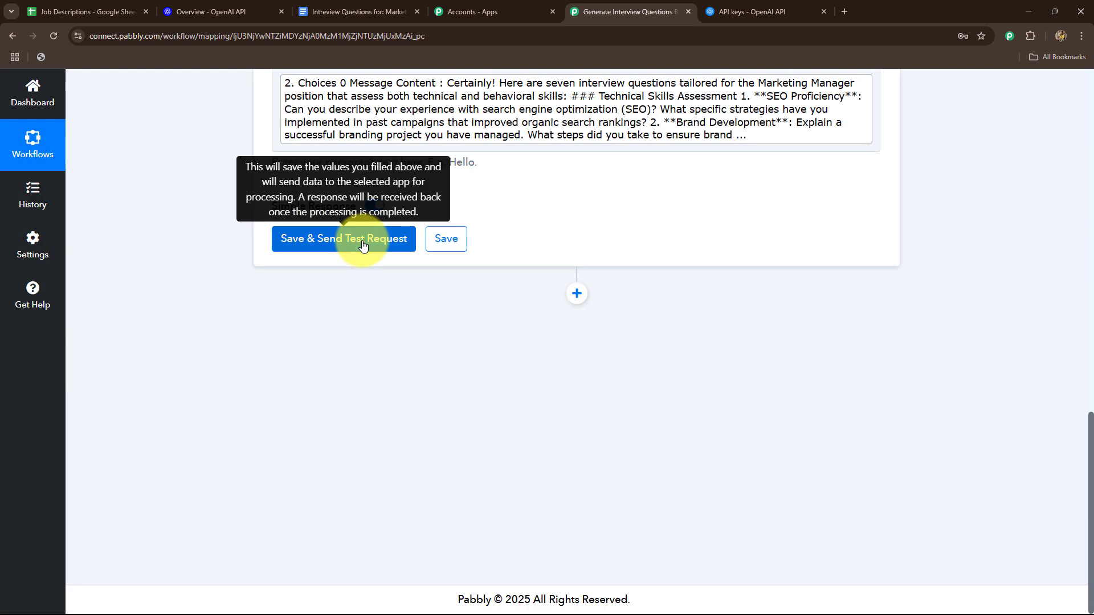
click(361, 238)
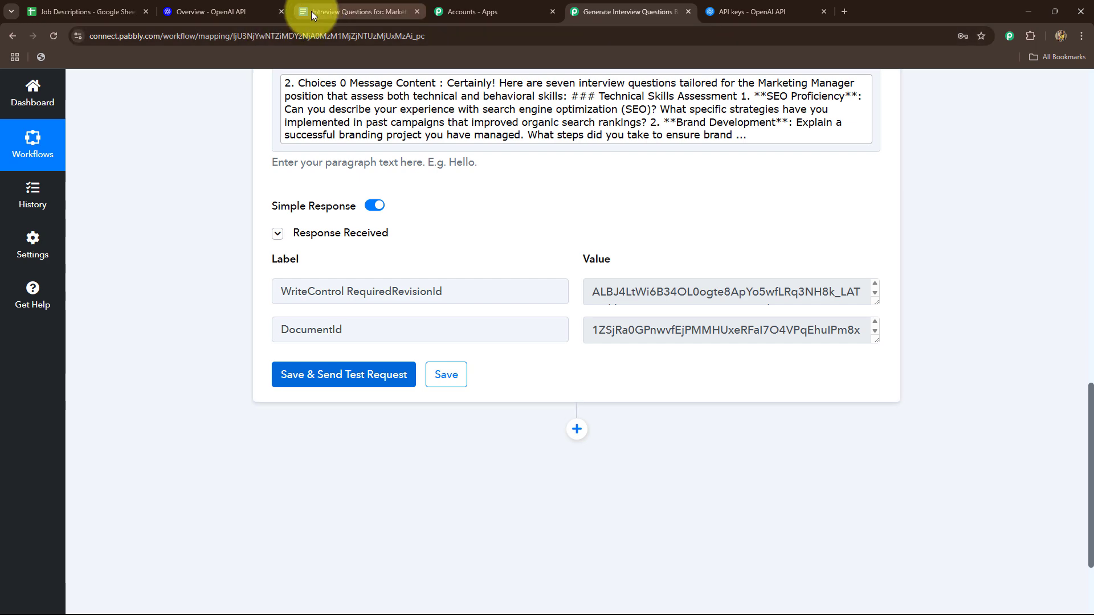
click(323, 8)
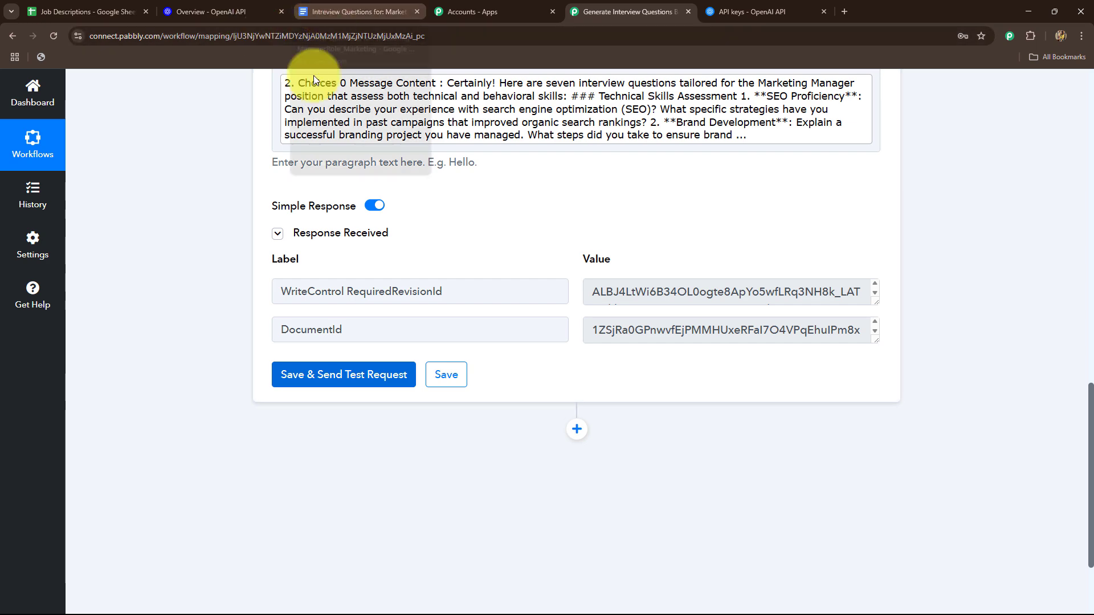
scroll(222, 276, down, 4)
scroll(285, 311, up, 6)
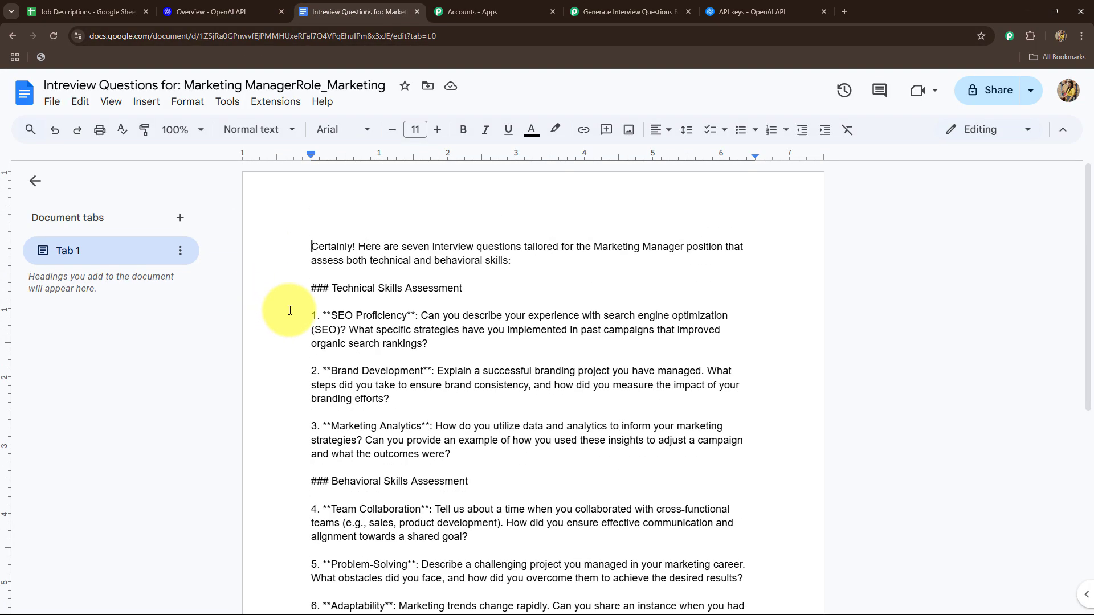
Return to Pabbly Connect and collapse the Append a Paragraph to a Document action
click(605, 9)
scroll(1020, 296, up, 10)
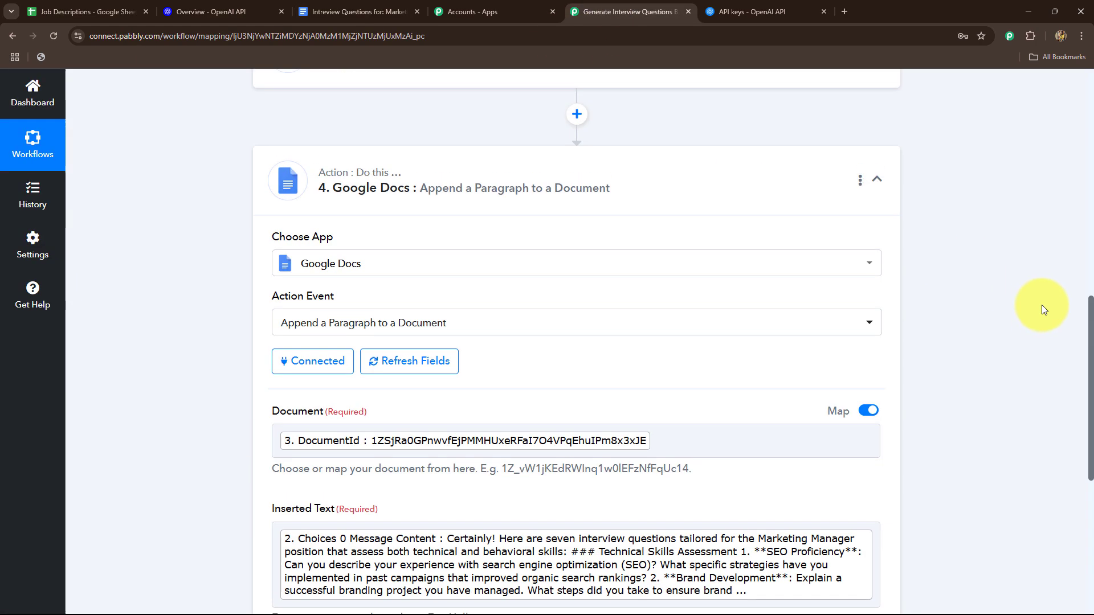
scroll(1025, 296, down, 6)
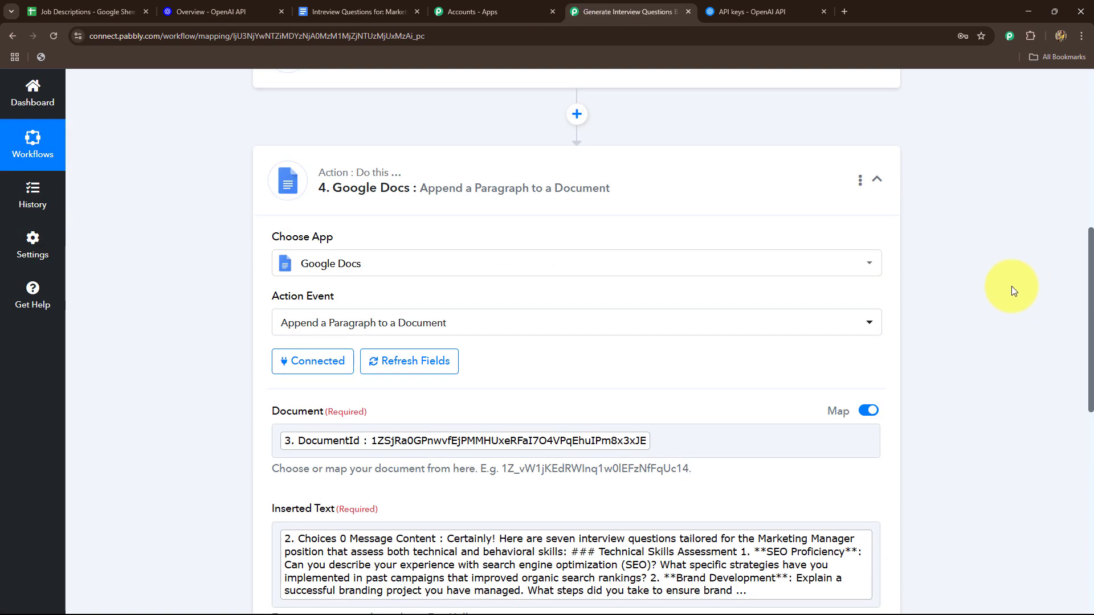
click(878, 182)
scroll(941, 234, up, 5)
Check the generated questions in Google Docs, and return to Pabbly Connect to review the workflow from trigger to last action
click(319, 12)
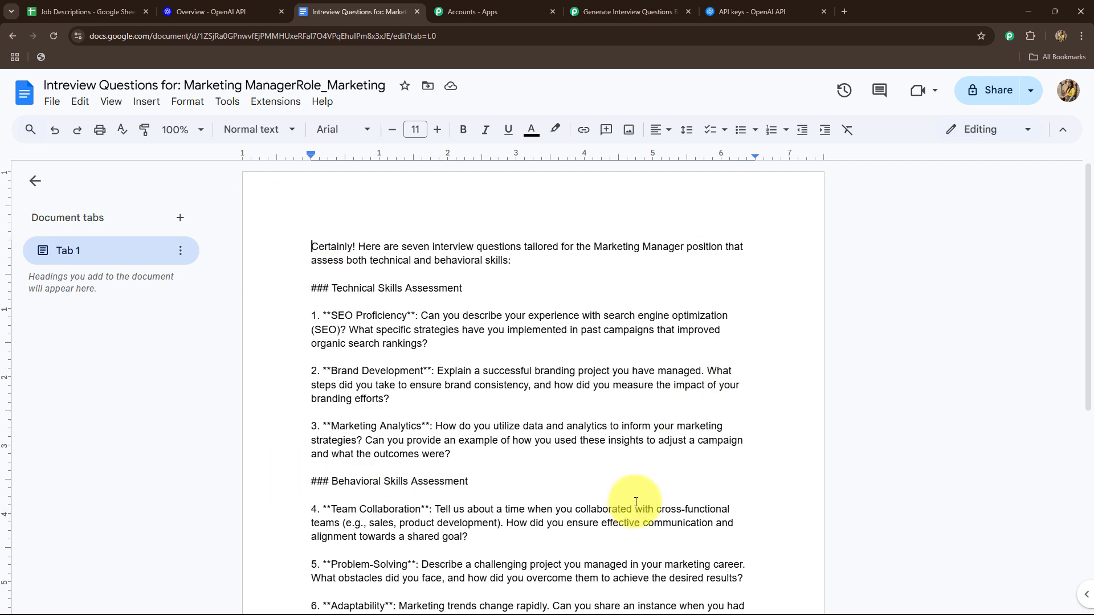
click(590, 13)
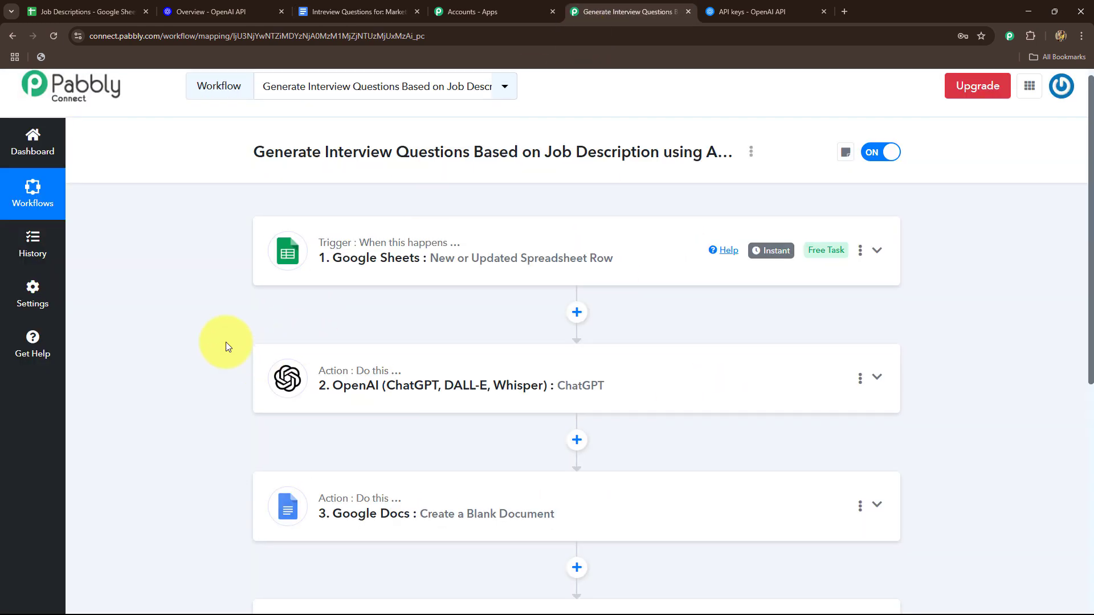
scroll(225, 345, down, 4)
scroll(227, 336, up, 4)
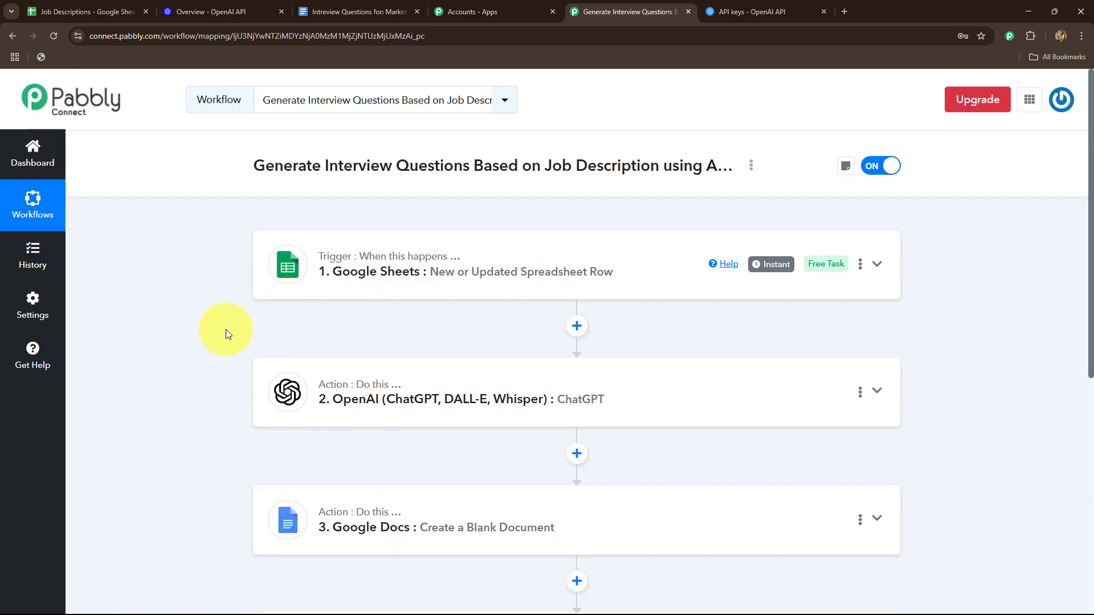
scroll(226, 334, down, 7)
scroll(226, 329, up, 6)
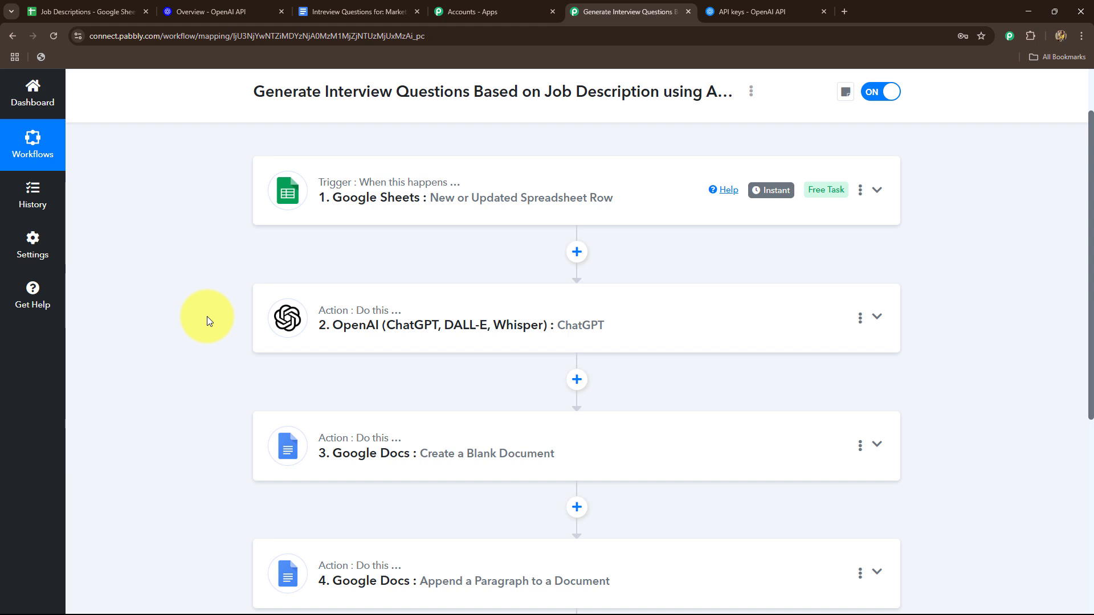
scroll(198, 330, down, 4)
scroll(193, 328, up, 4)
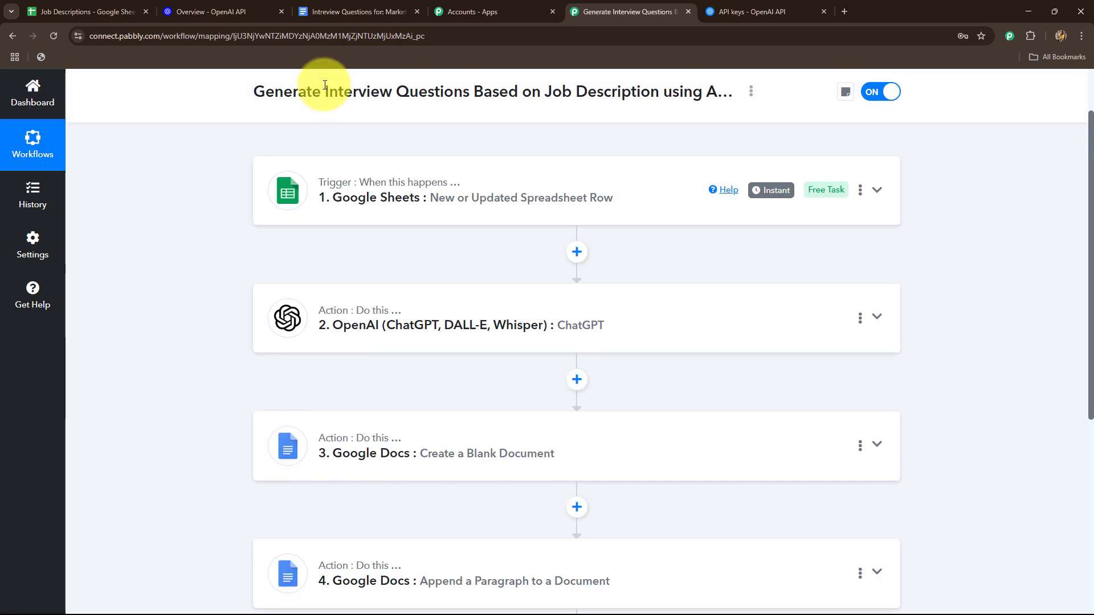
Look over the interview questions document and the Job Descriptions sheet, and return to the Pabbly Connect workflow
click(359, 11)
click(622, 11)
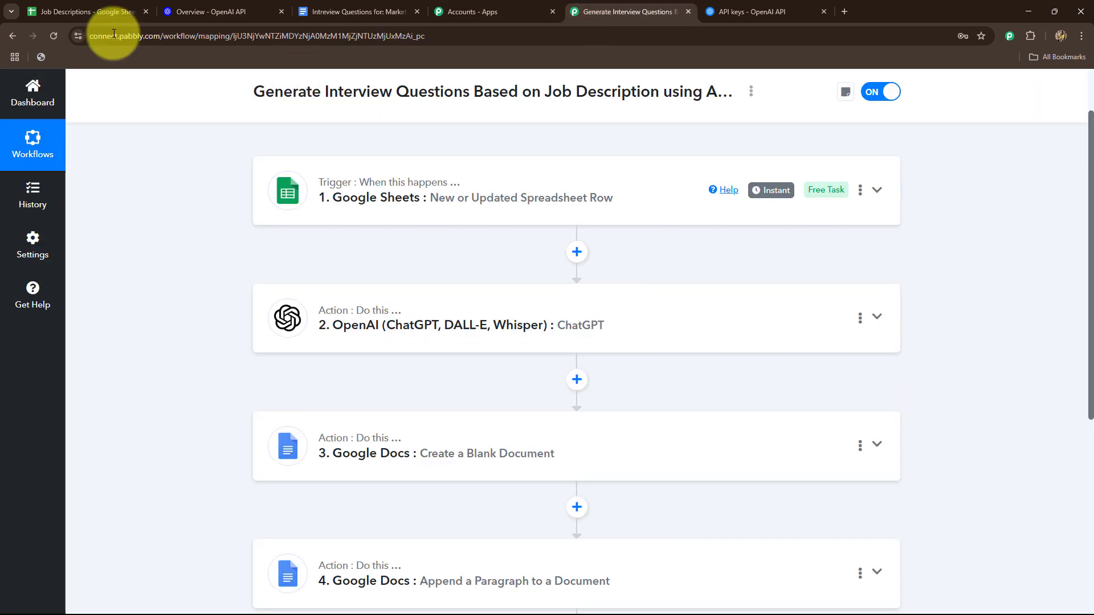
click(104, 8)
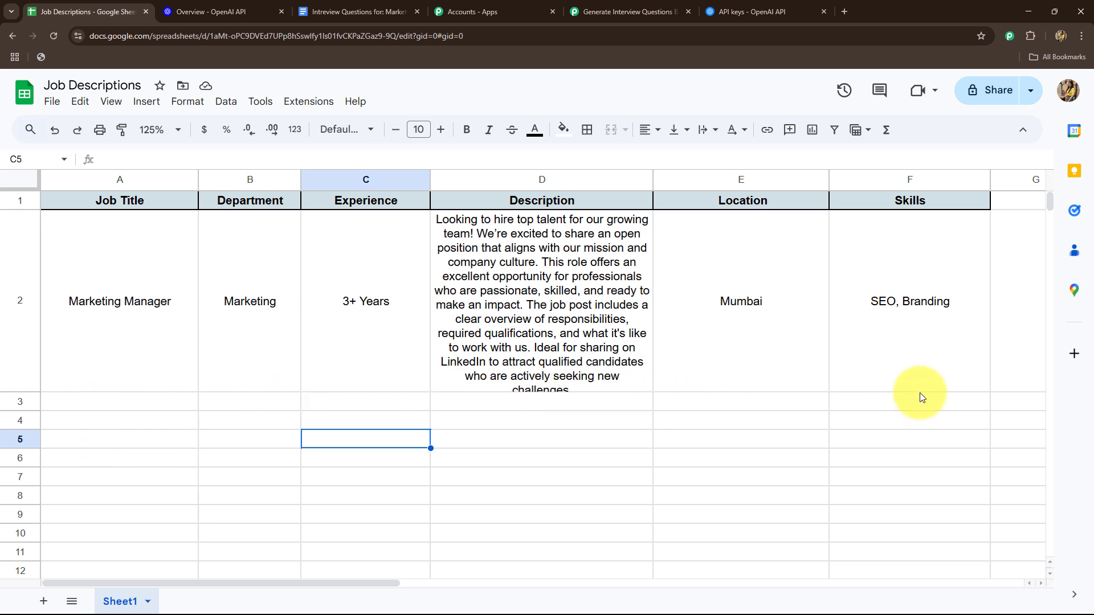
click(624, 13)
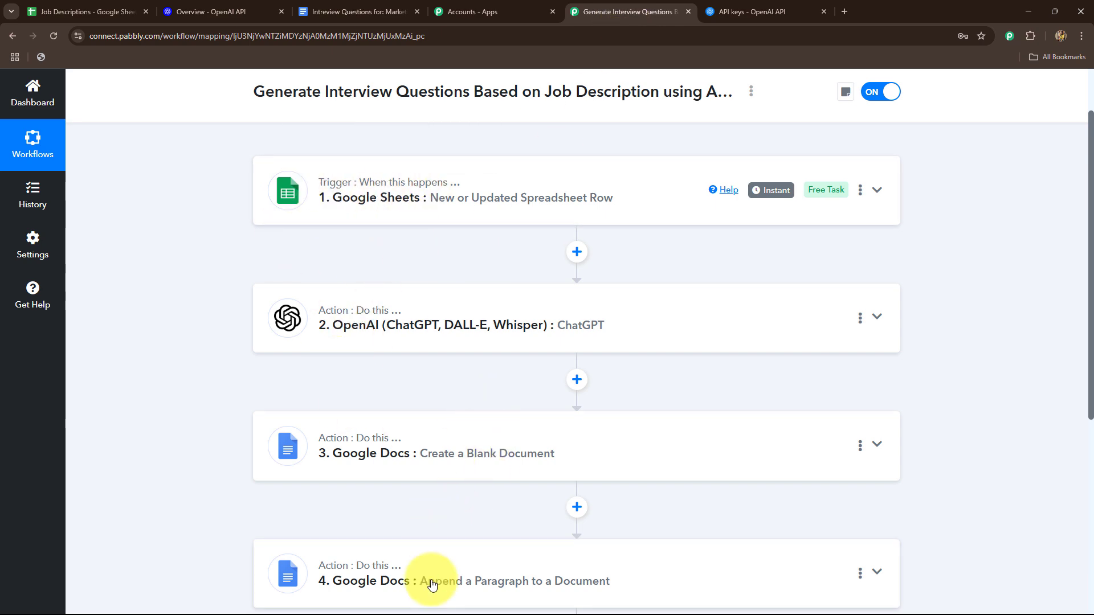
Switch to the Job Descriptions sheet and select Send On Event in the Pabbly Connect Webhooks add-on
click(91, 11)
click(308, 101)
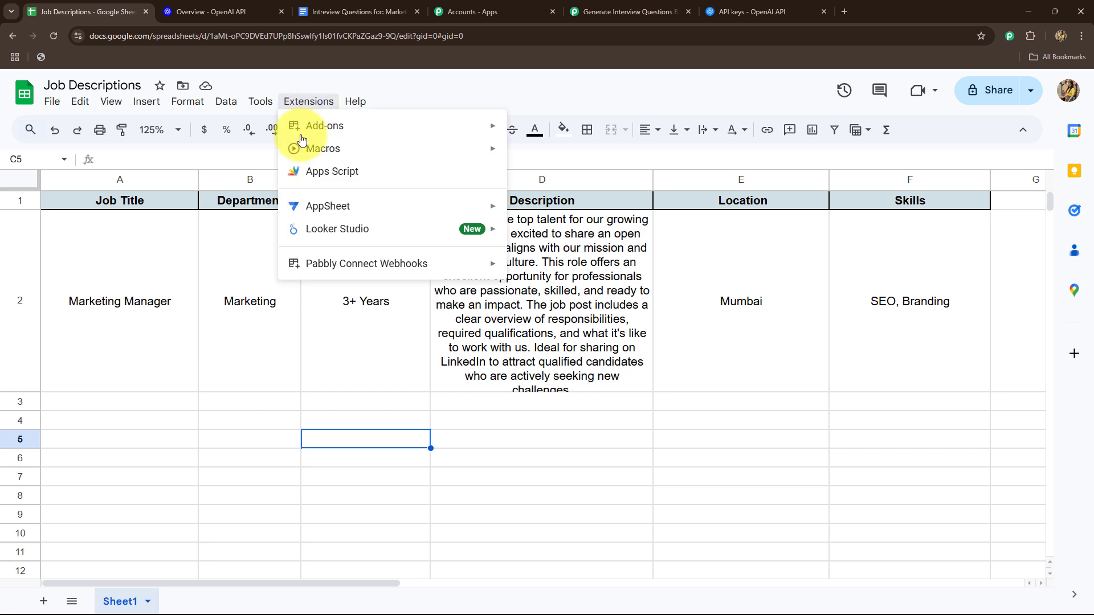
mouse_move(319, 263)
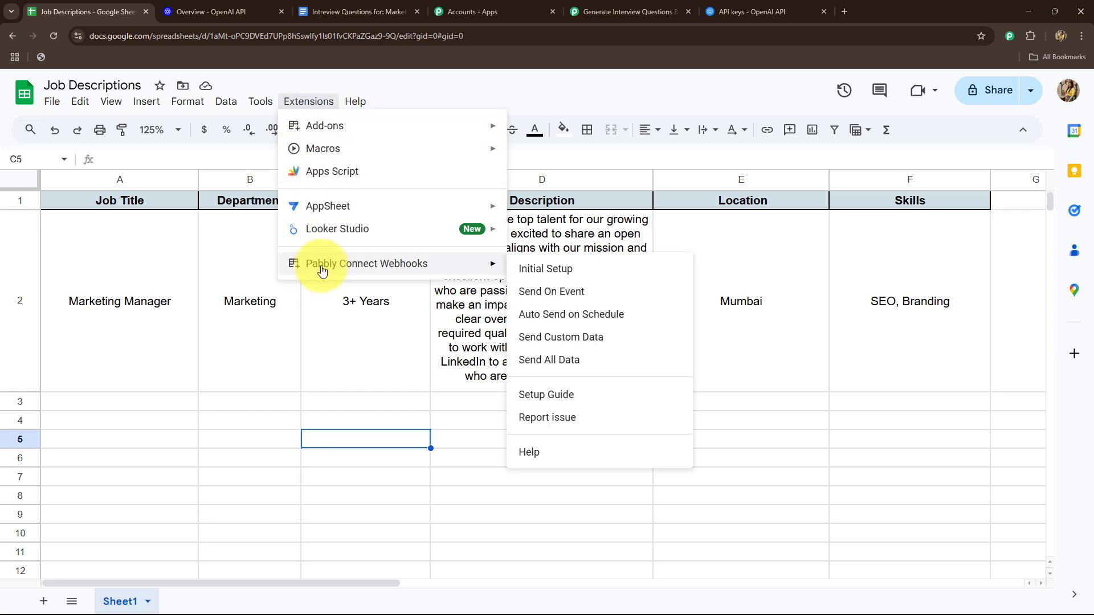
click(548, 297)
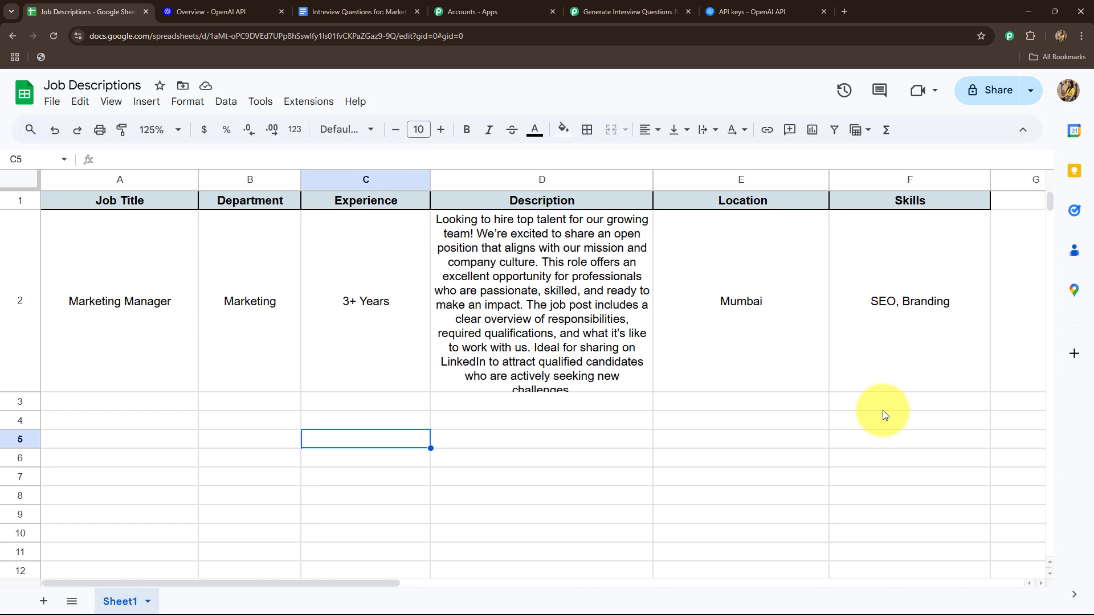
Return to Pabbly Connect and review the complete workflow of Google Sheets, ChatGPT and Google Docs steps
click(633, 13)
scroll(161, 312, down, 2)
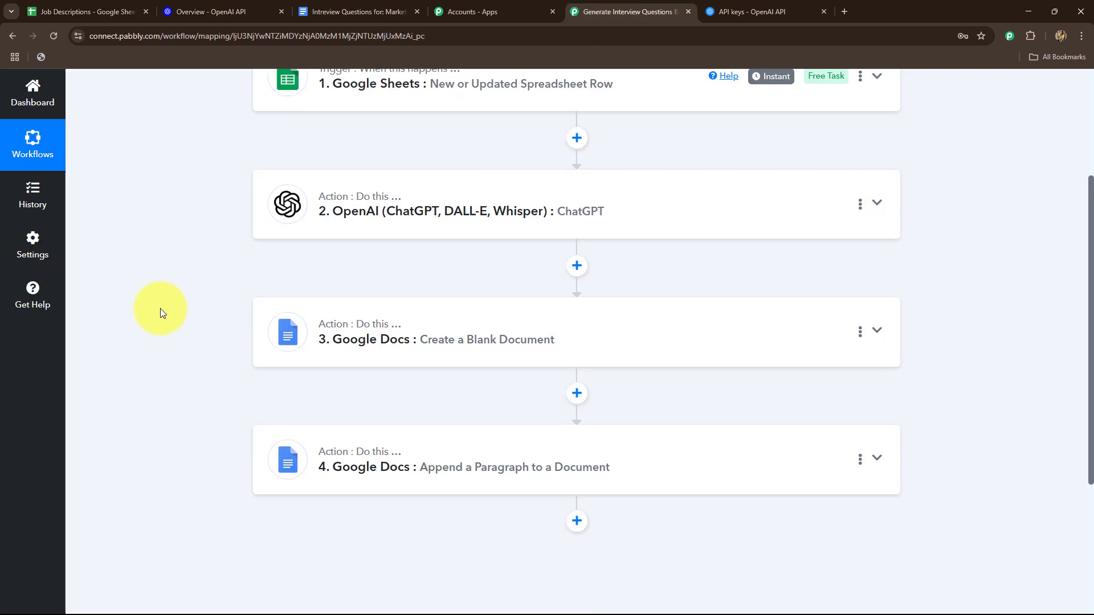
scroll(158, 301, up, 2)
scroll(159, 299, down, 2)
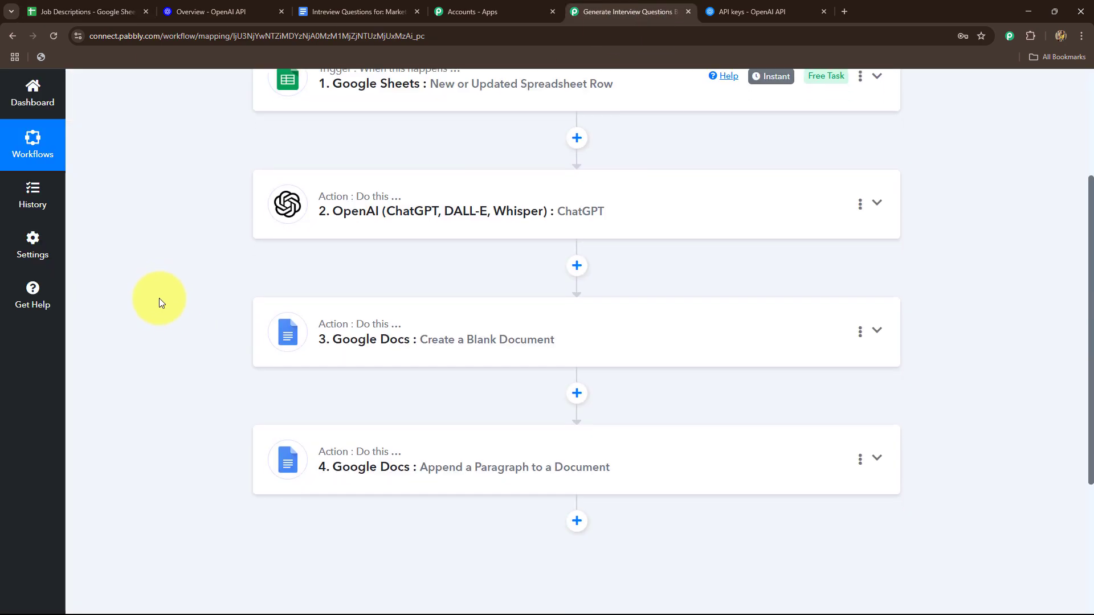